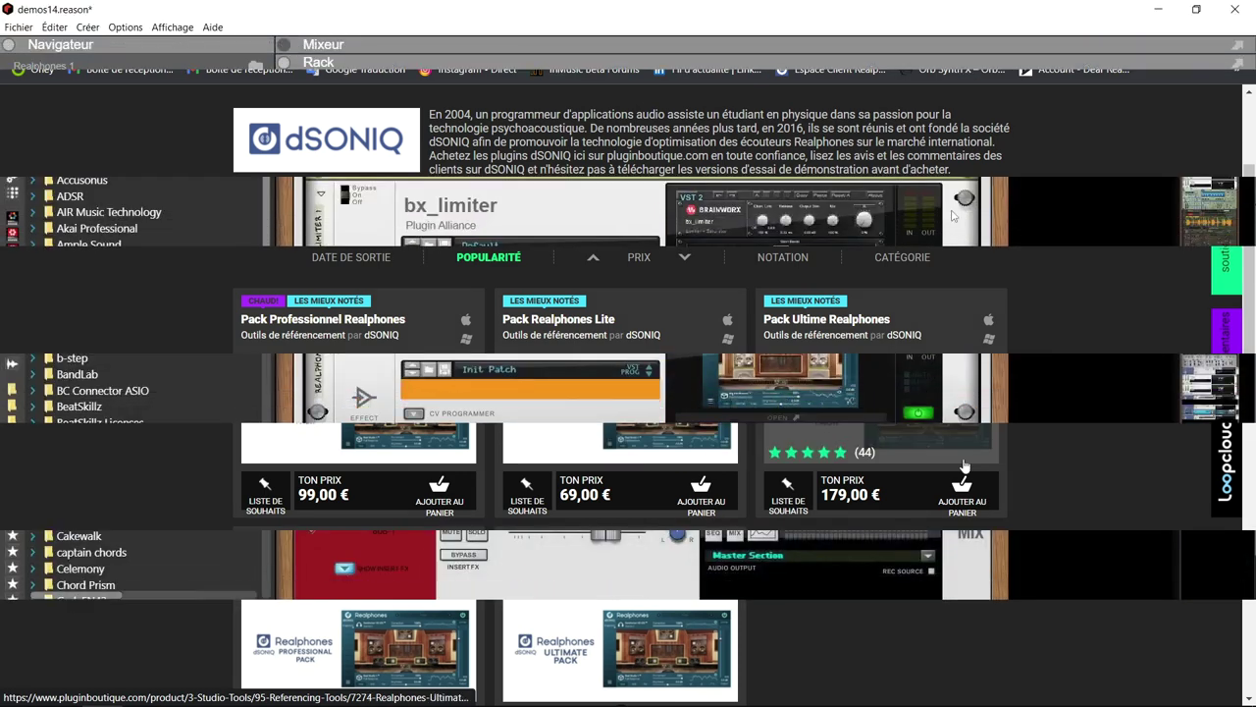
- Fold away the browser and arrange the workspace so the rack and the sequencer are shown together
left_click(8, 44)
left_click_drag(1191, 134, 1199, 96)
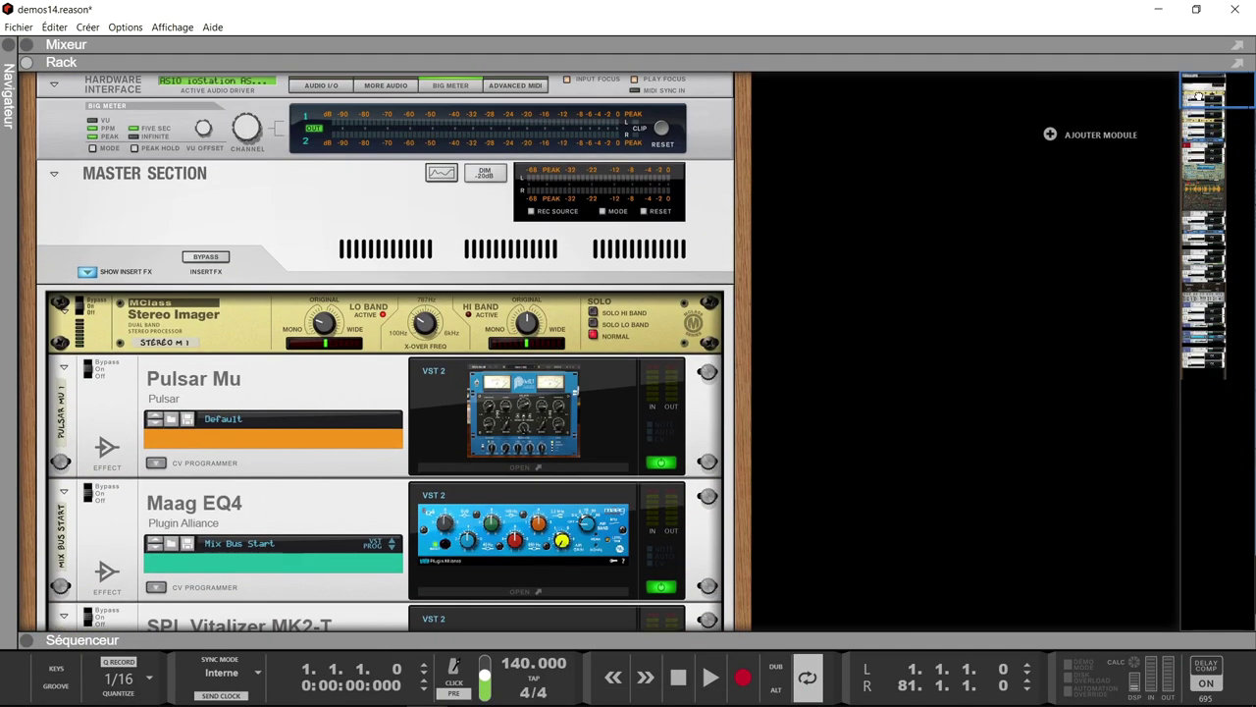
left_click(27, 640)
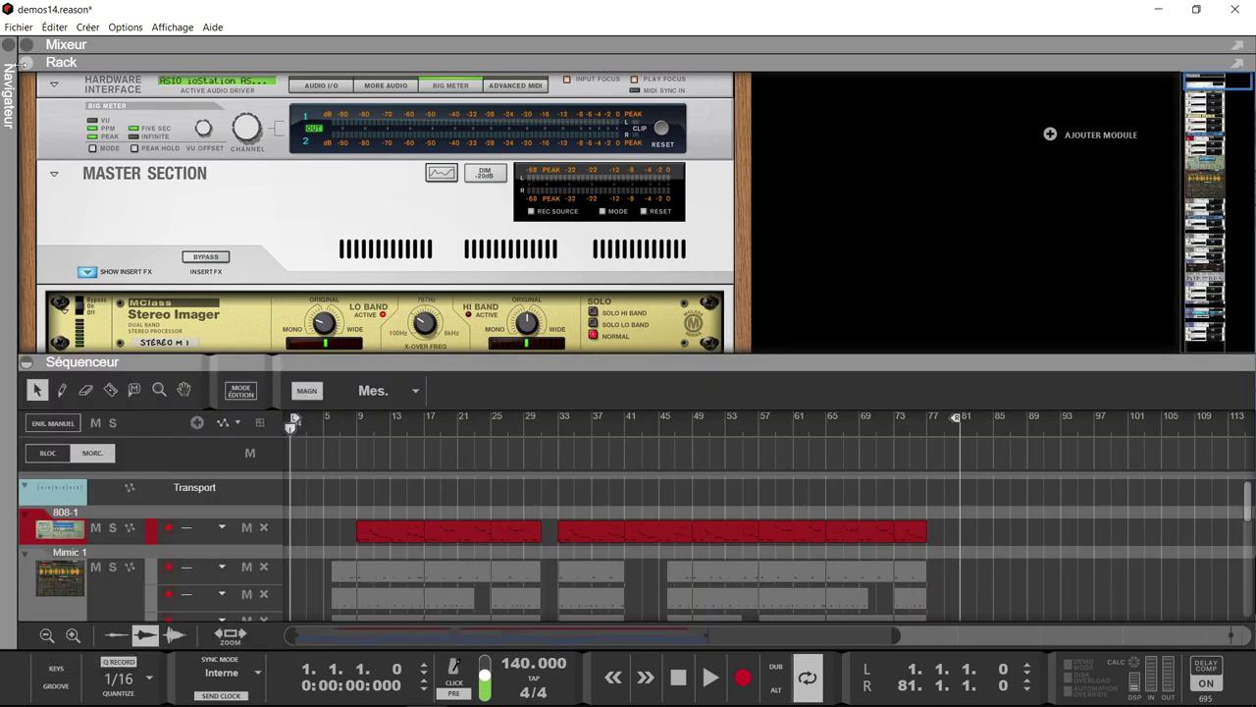
left_click(84, 62)
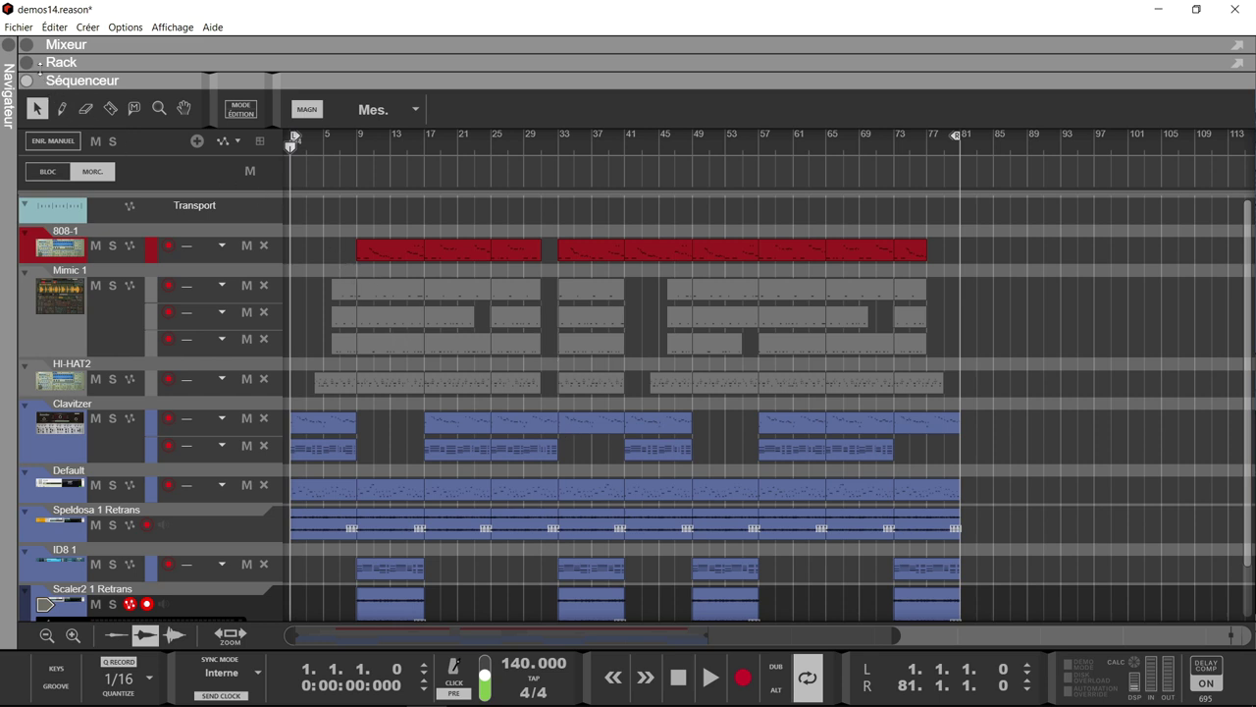
left_click(27, 63)
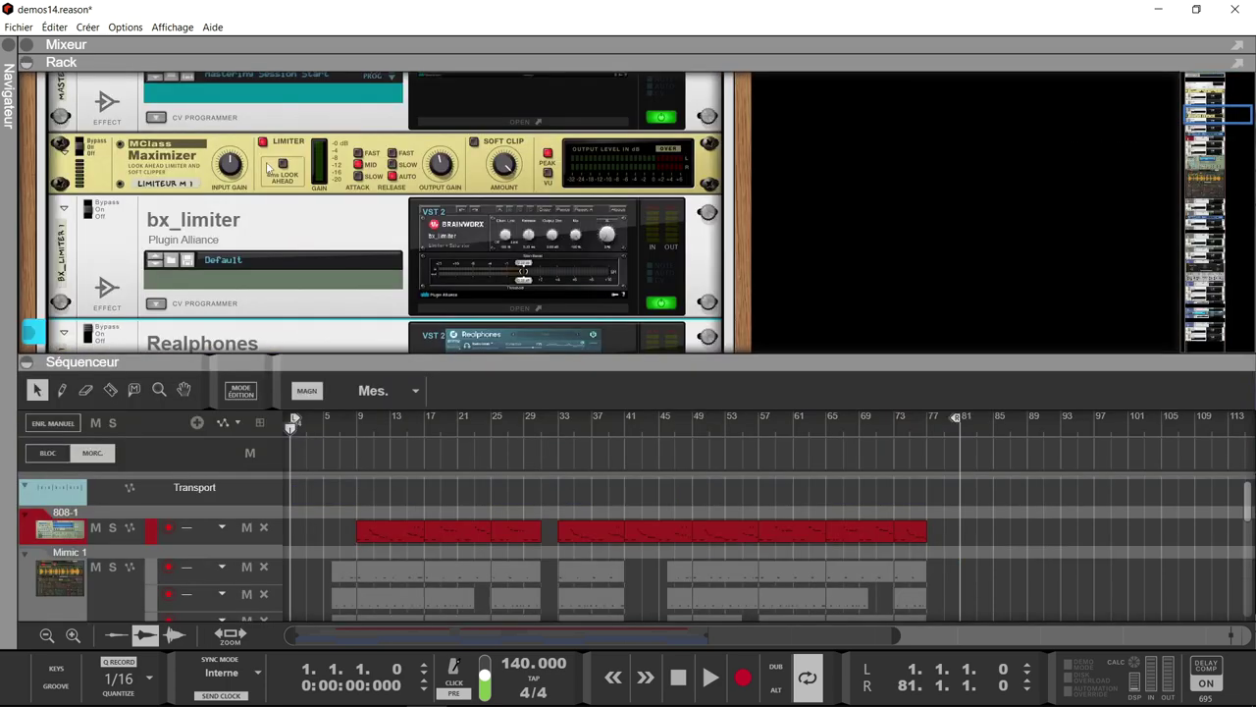
- Look through the master insert effects down to Realphones, play the song from the start, and stop playback
scroll(267, 166, "down", 2)
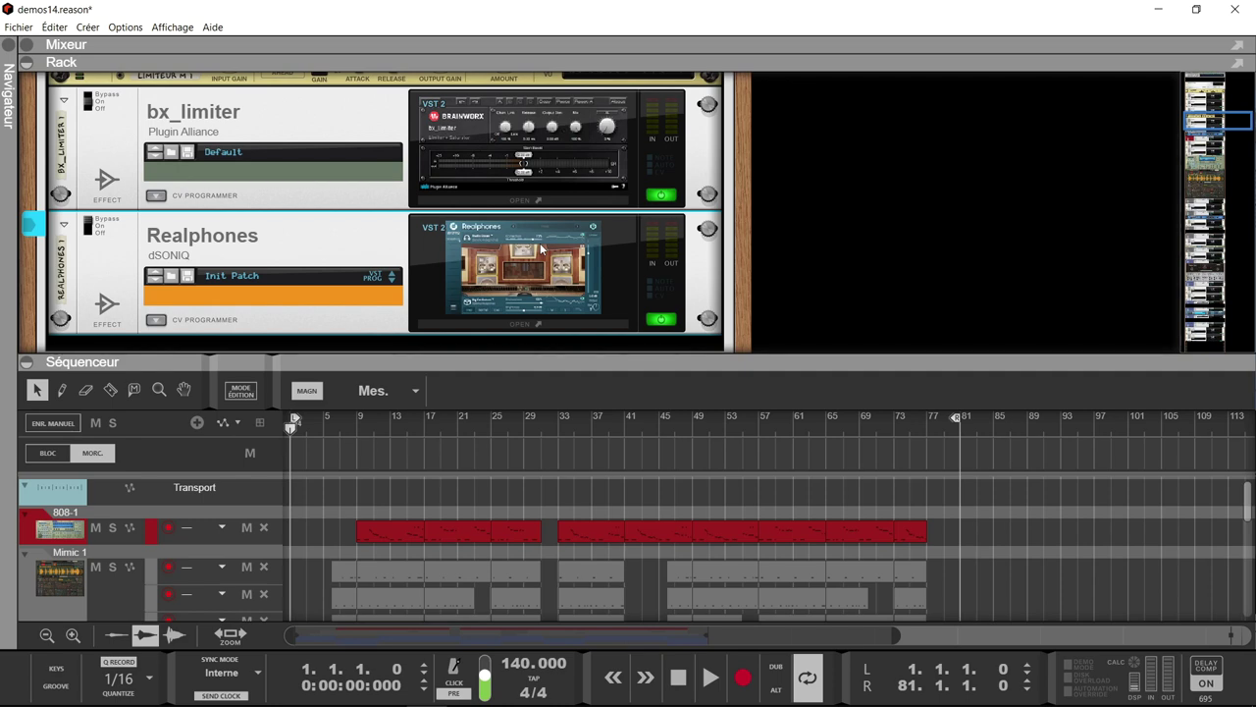
scroll(480, 142, "up", 8)
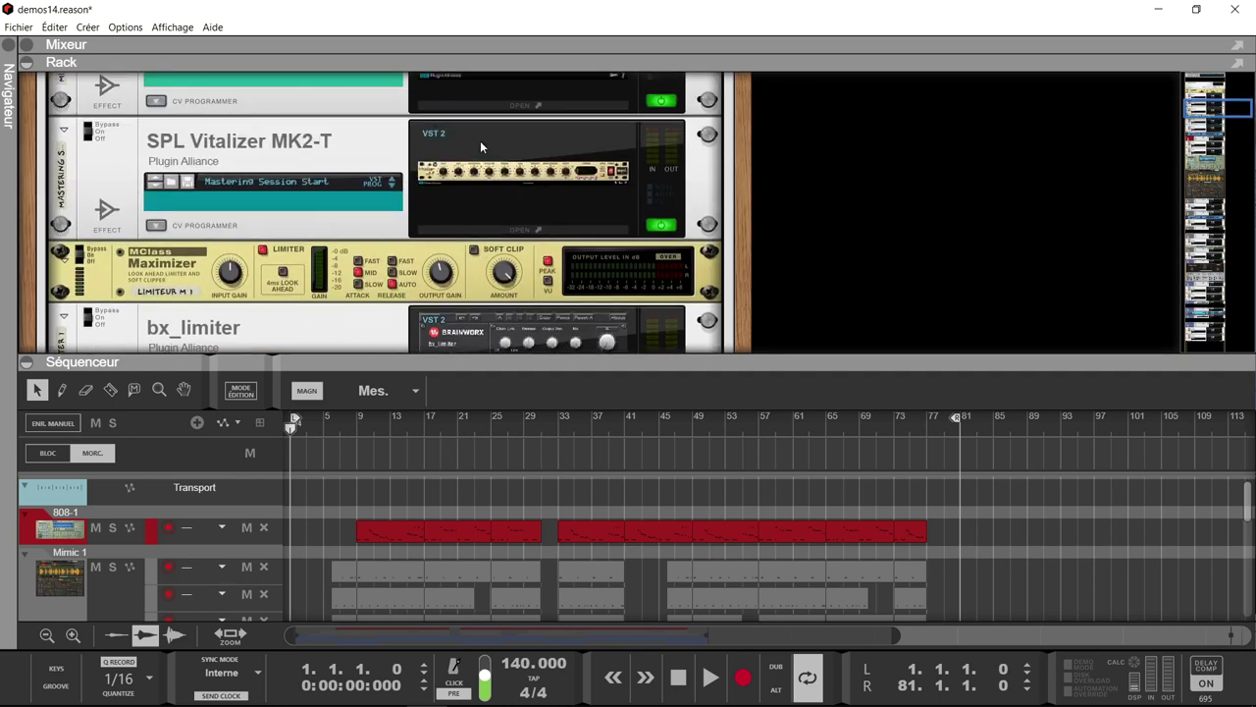
scroll(480, 142, "up", 3)
scroll(480, 142, "down", 8)
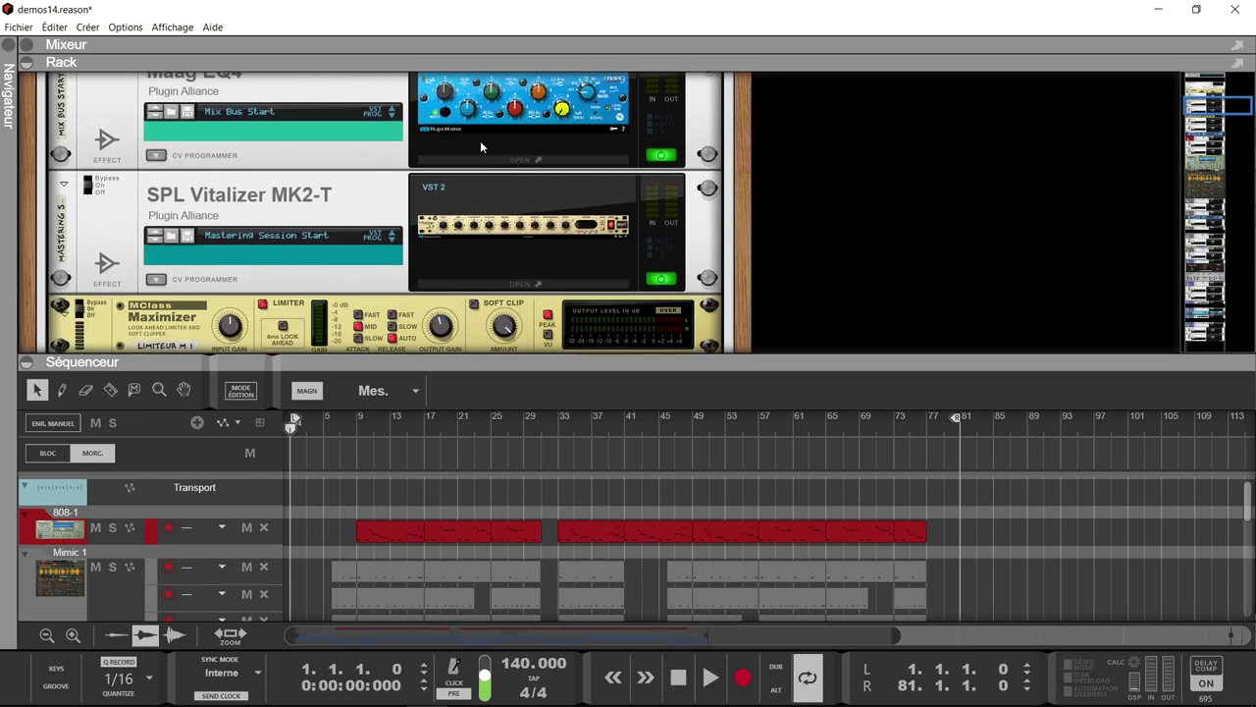
scroll(482, 146, "down", 2)
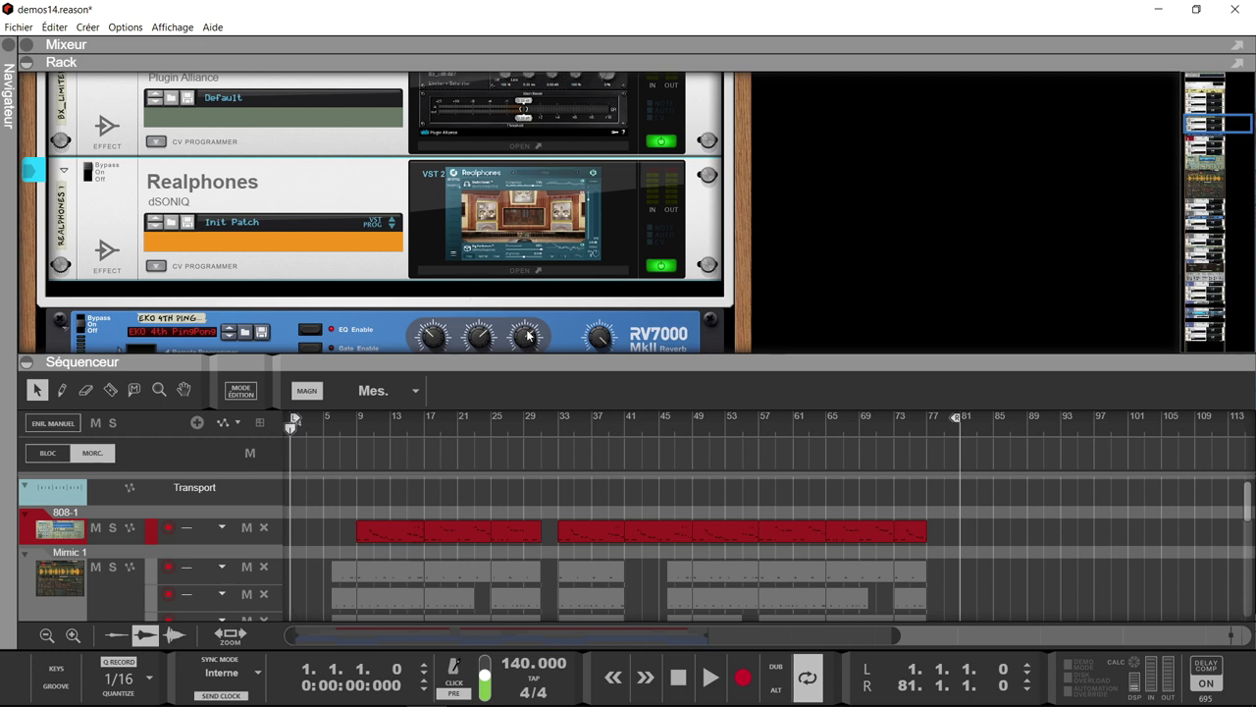
mouse_move(526, 335)
key("space")
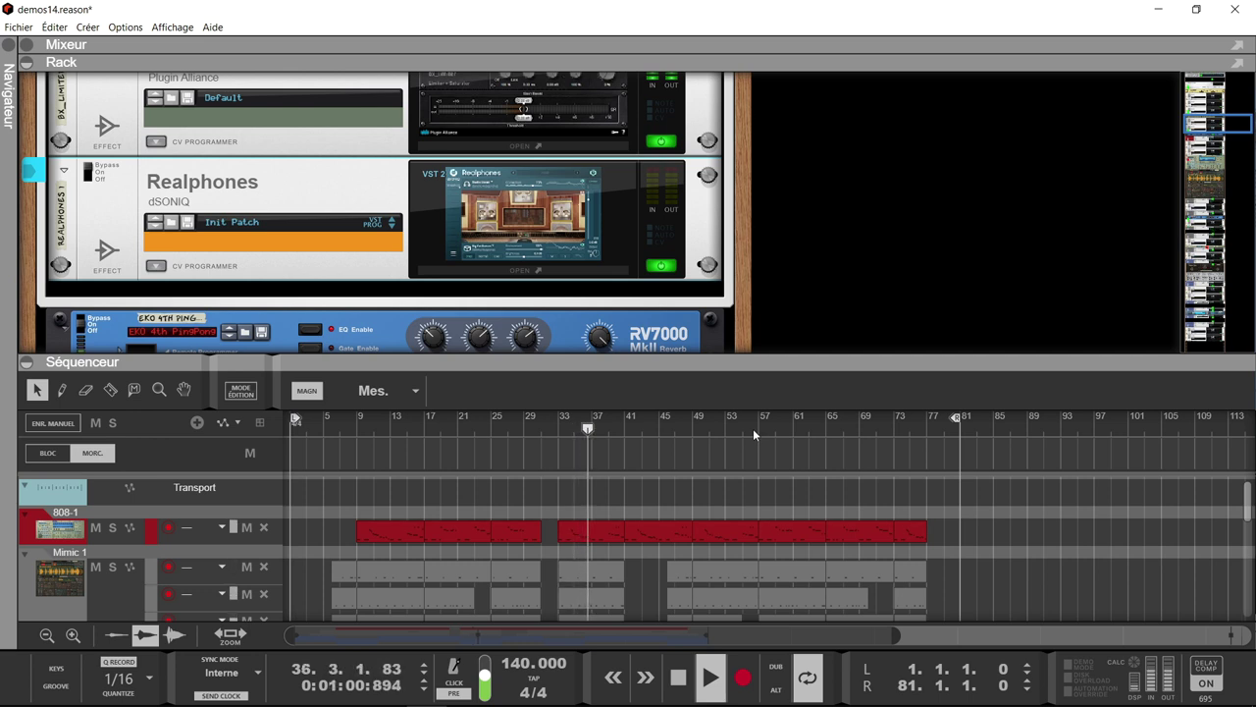
key("space")
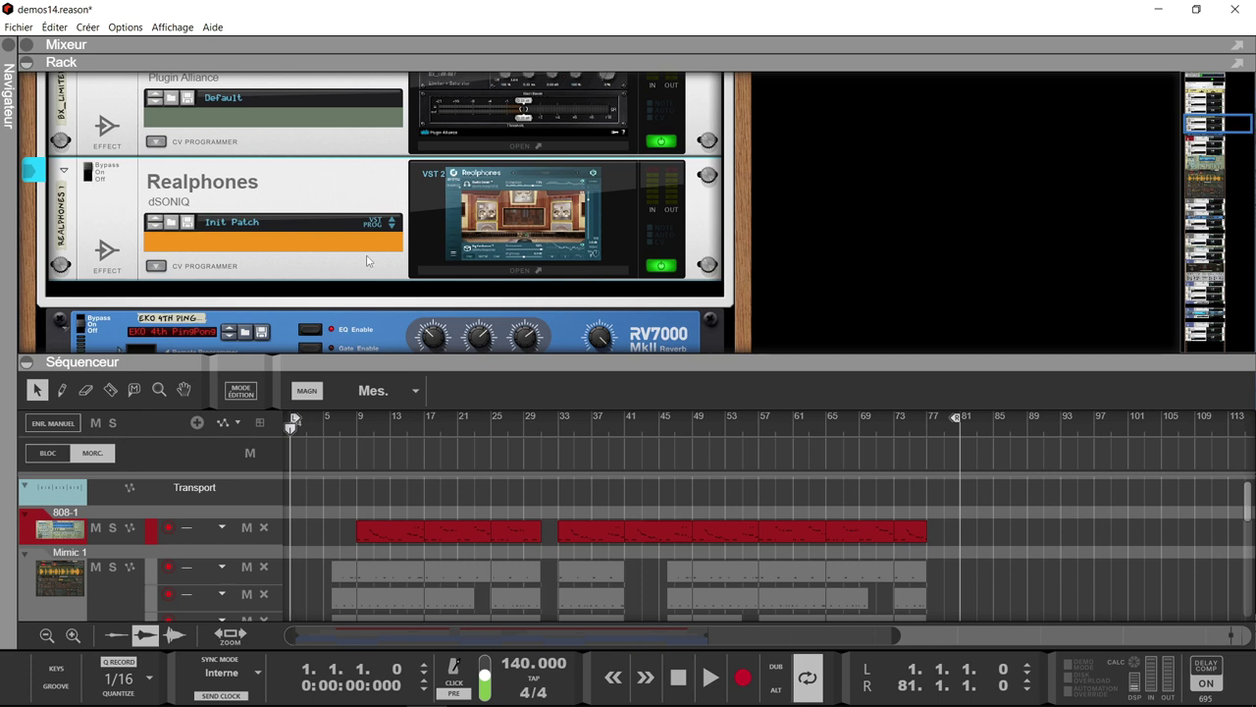
- Open the Realphones plugin and browse its preset list to the end, closing the list without choosing a preset
left_click(440, 278)
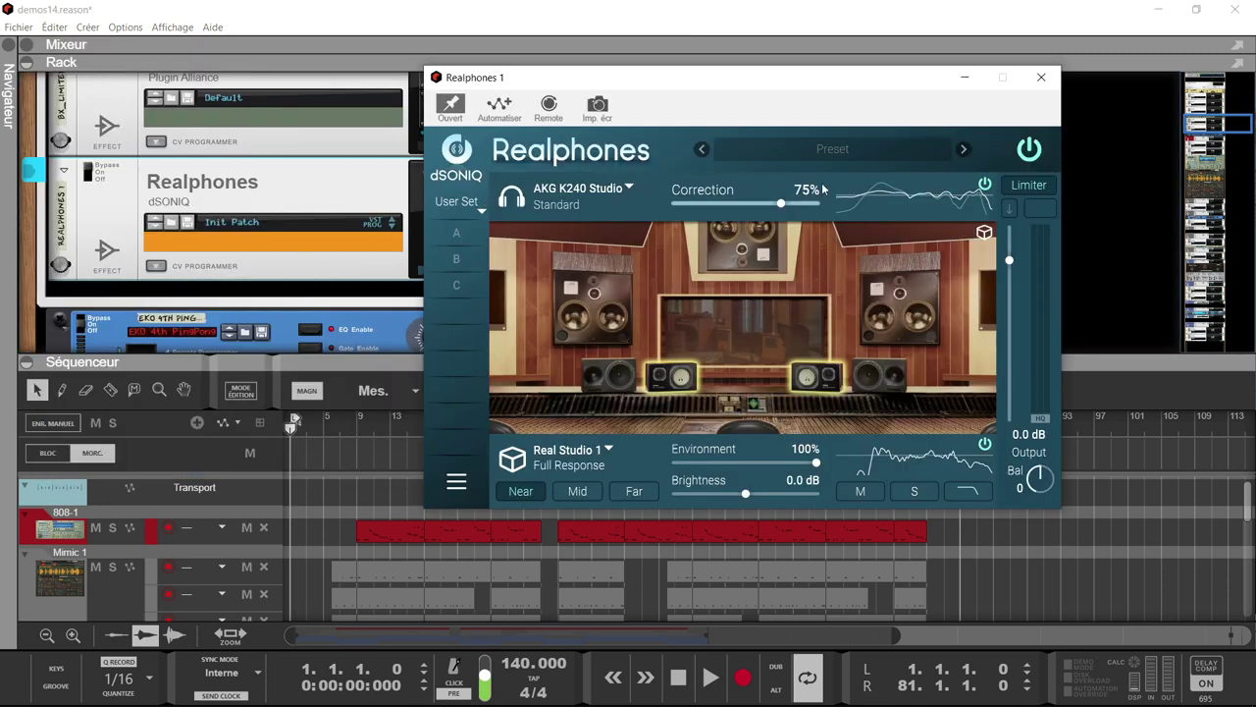
left_click(843, 152)
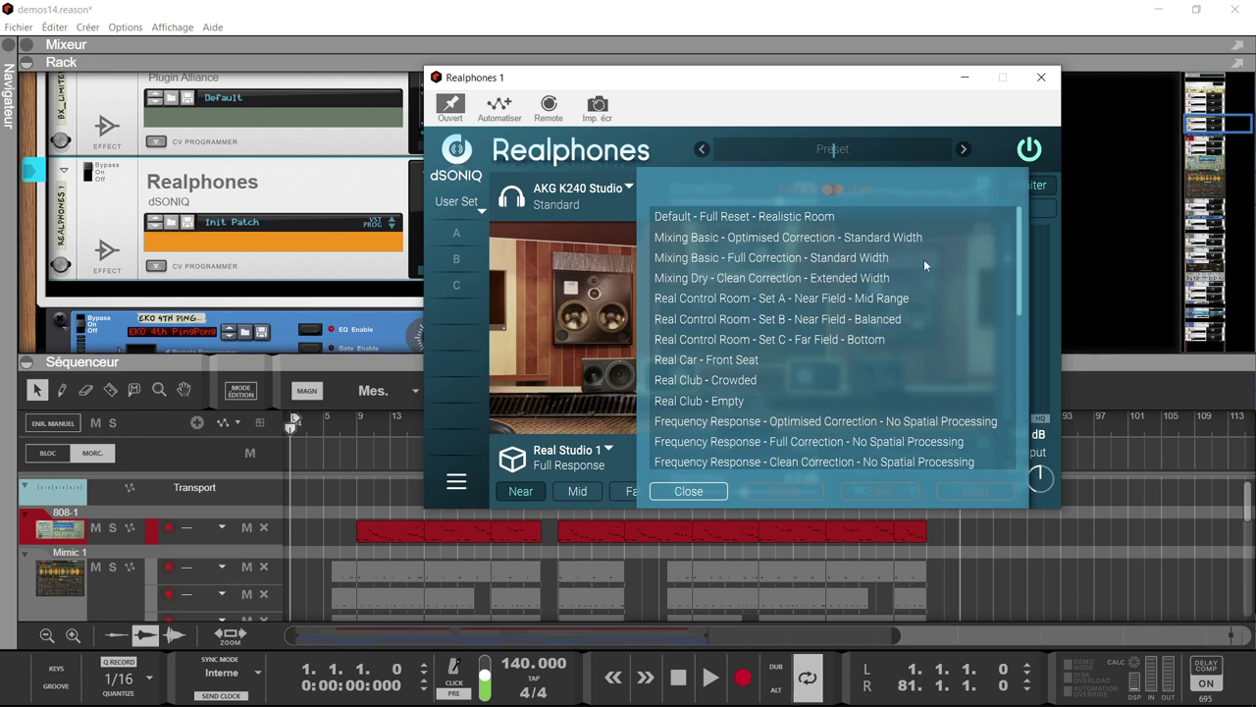
left_click_drag(1019, 239, 1002, 439)
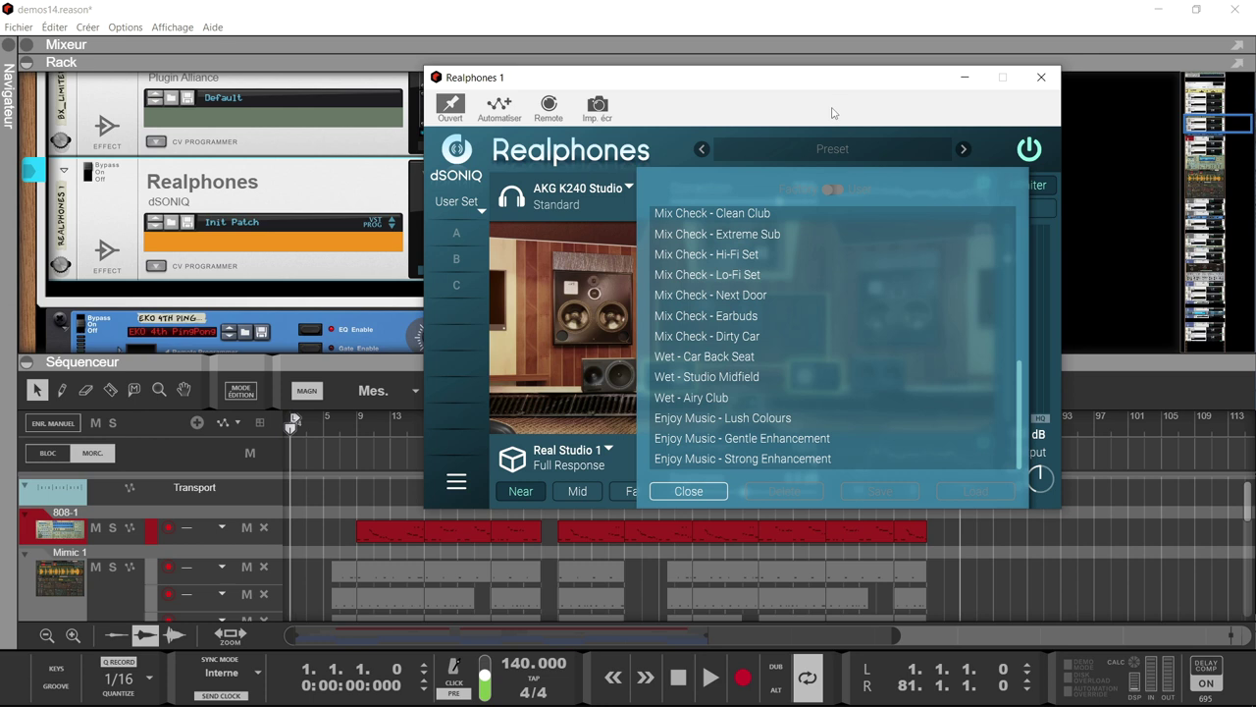
left_click(844, 148)
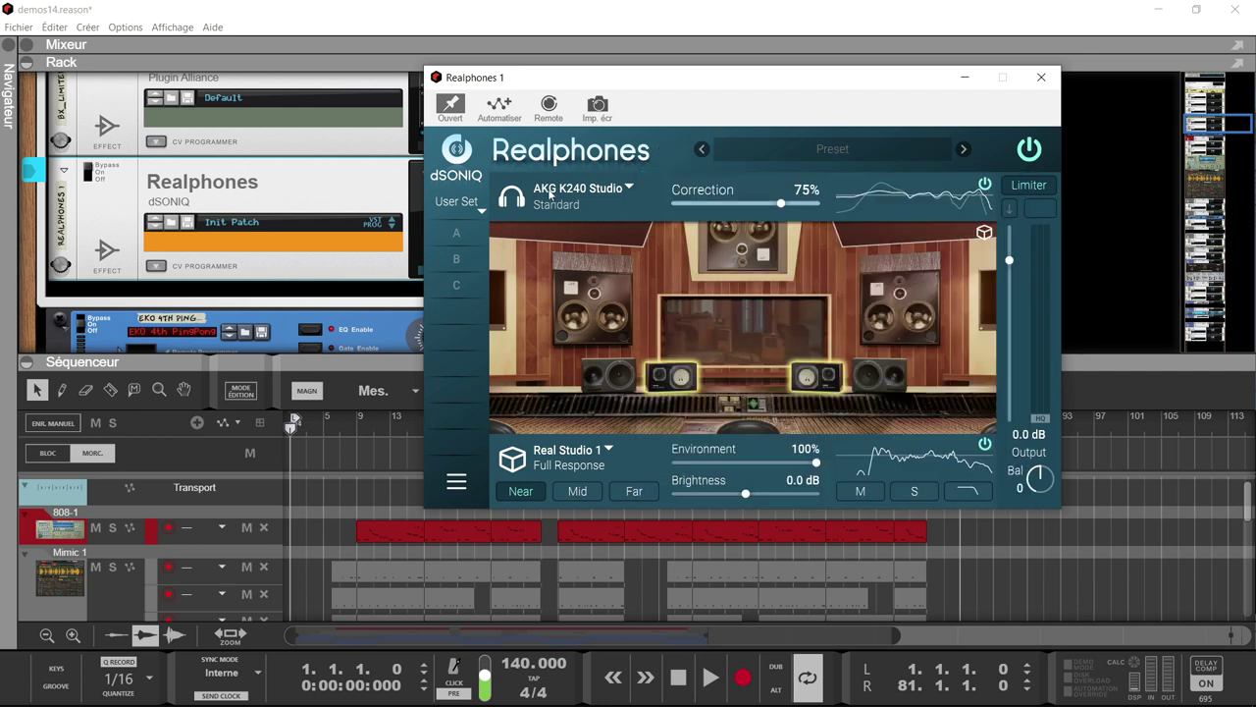
- Select the AKG K240 Studio headphone profile, try Correction at 0%, 50% and 100%, and set it to 75%
left_click(550, 193)
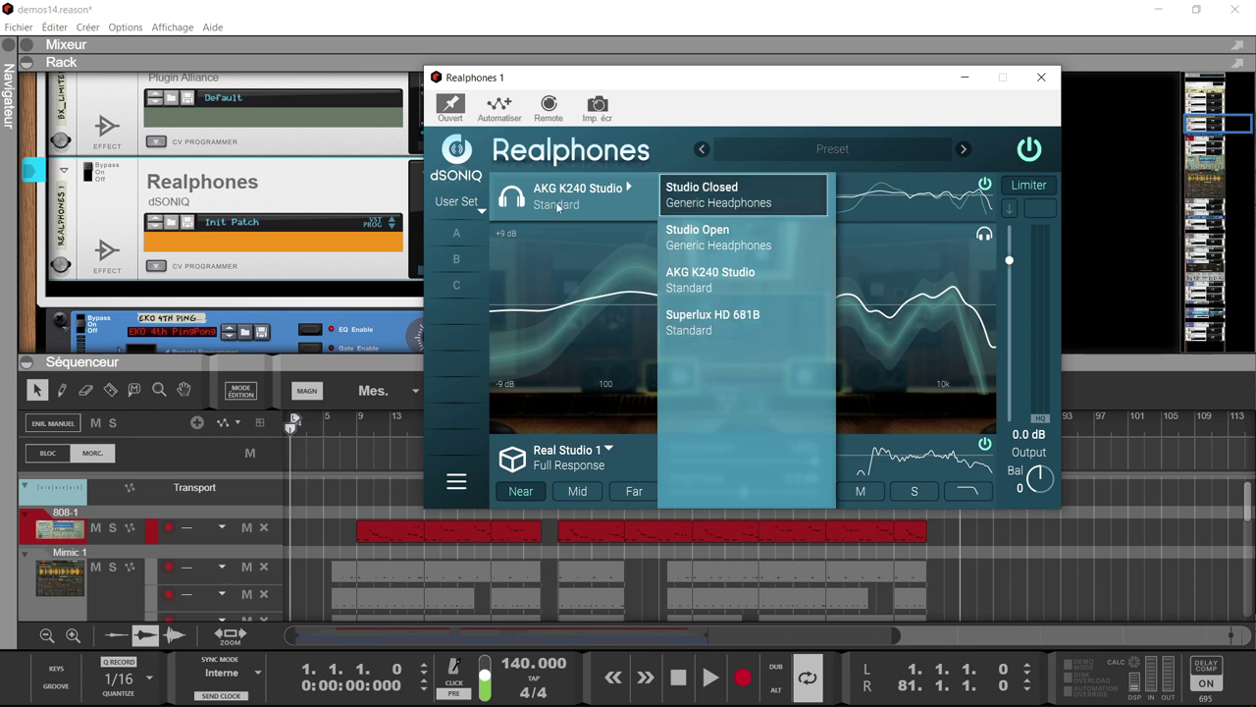
left_click(692, 287)
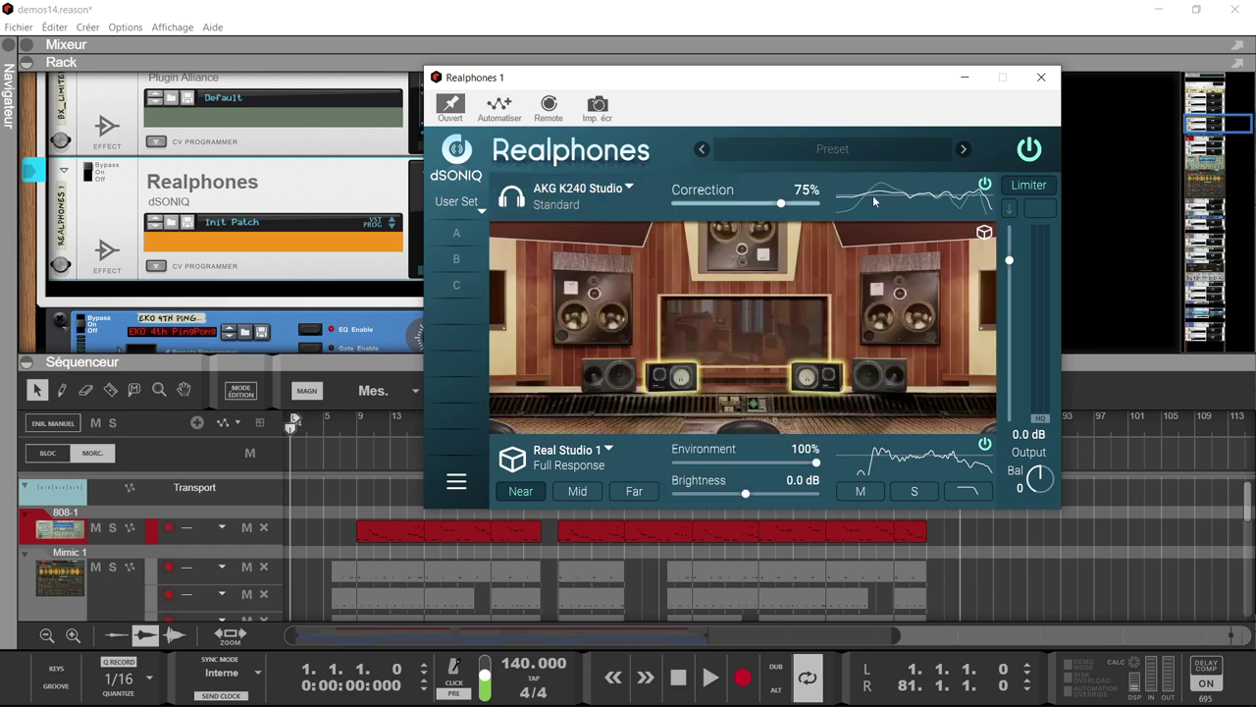
mouse_move(781, 206)
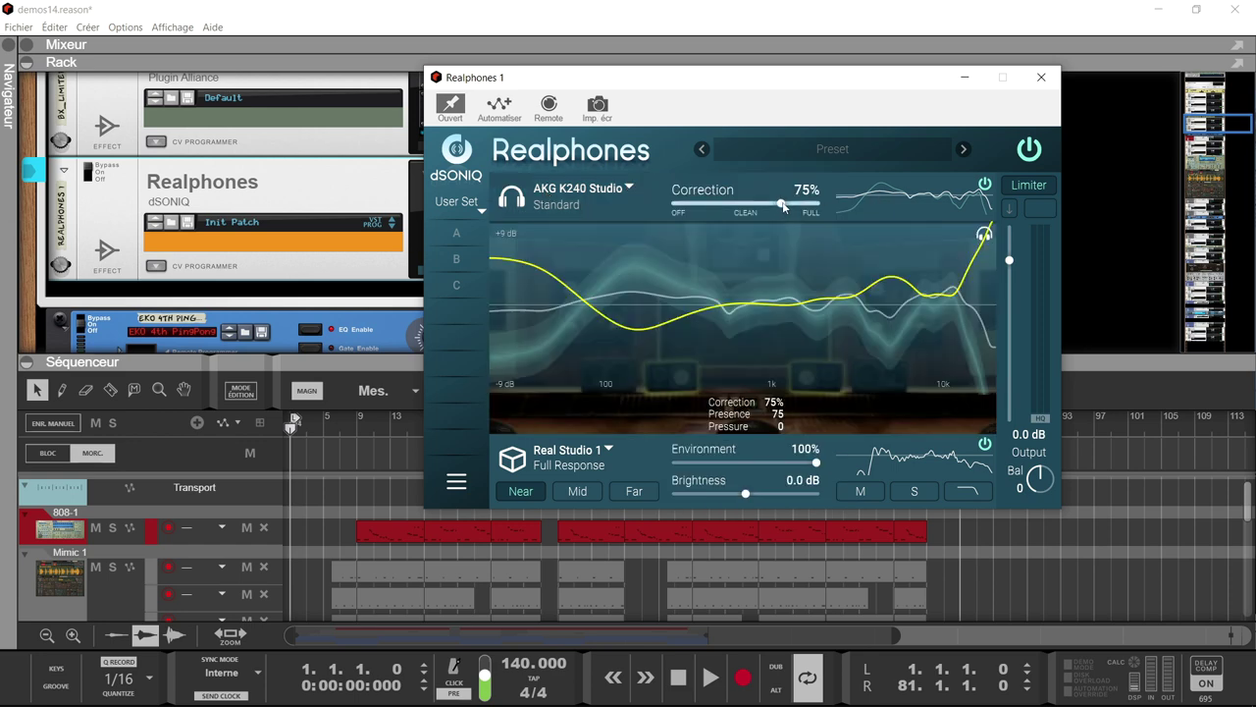
left_click_drag(781, 206, 650, 220)
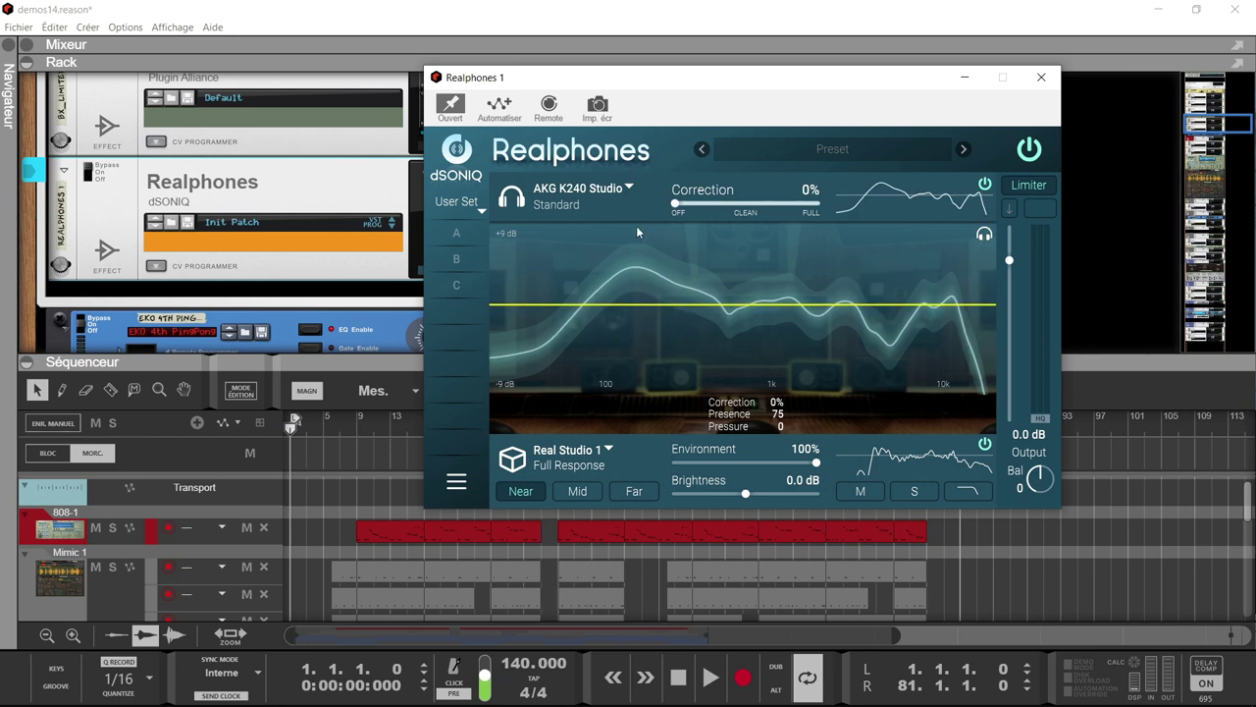
left_click_drag(636, 231, 747, 233)
mouse_move(749, 210)
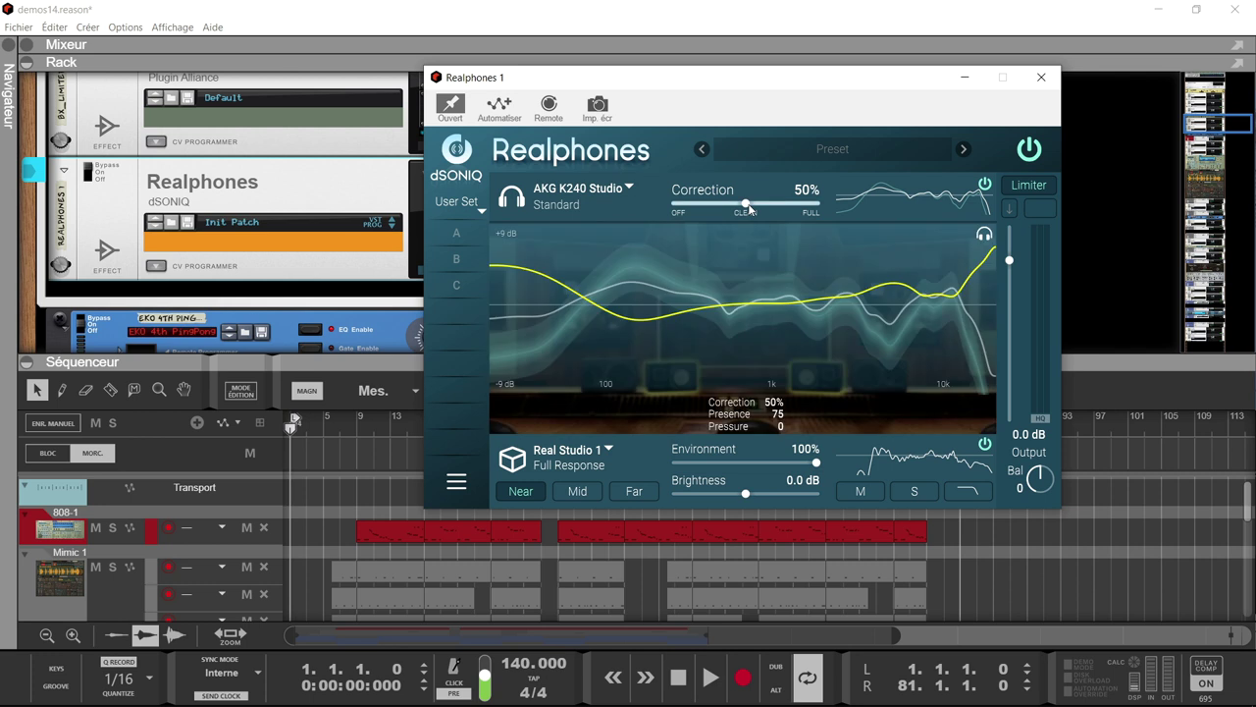
left_click_drag(749, 209, 825, 208)
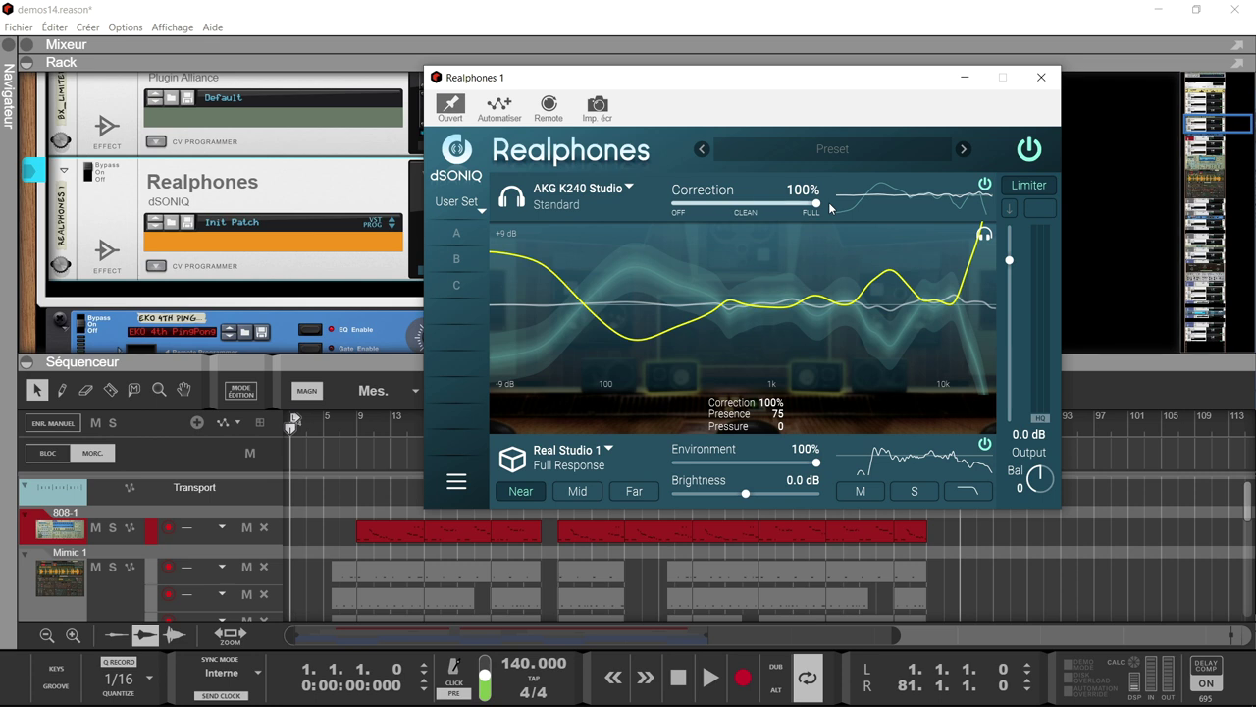
left_click_drag(828, 202, 785, 222)
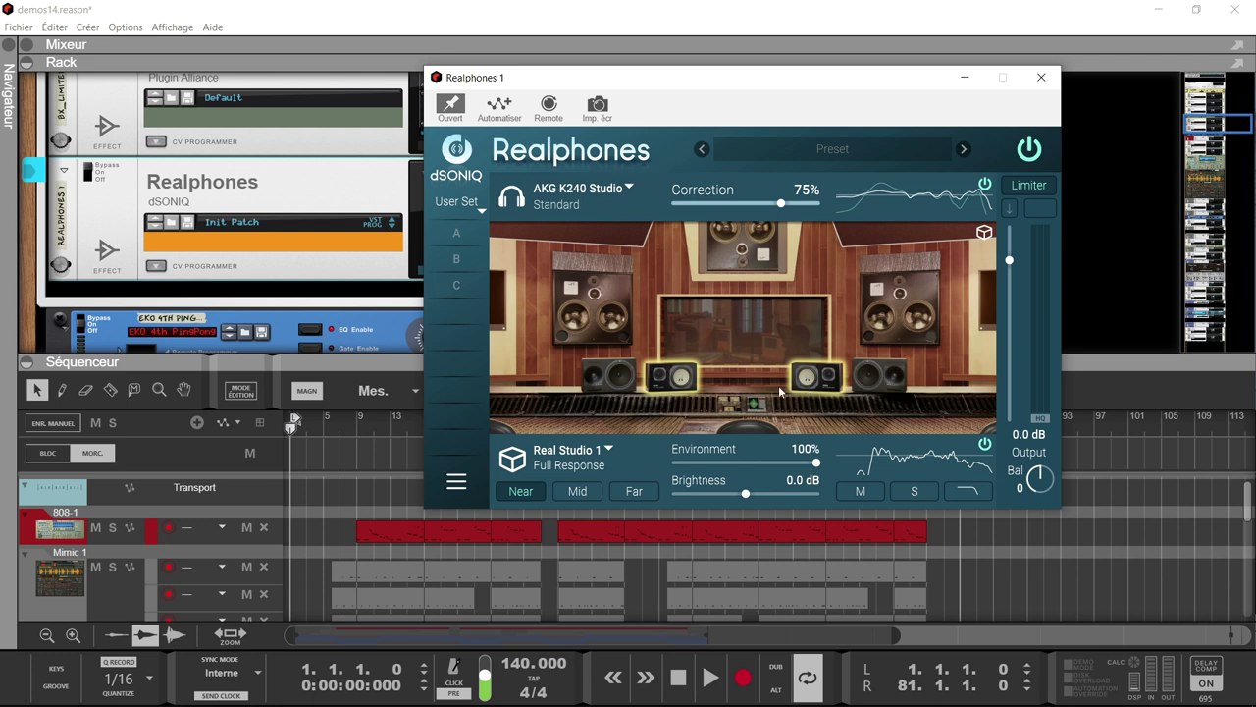
- Switch the Real Studio 1 monitors to Mid and to Far, trying Environment at 100% and Brightness at 0.0 dB
left_click(569, 489)
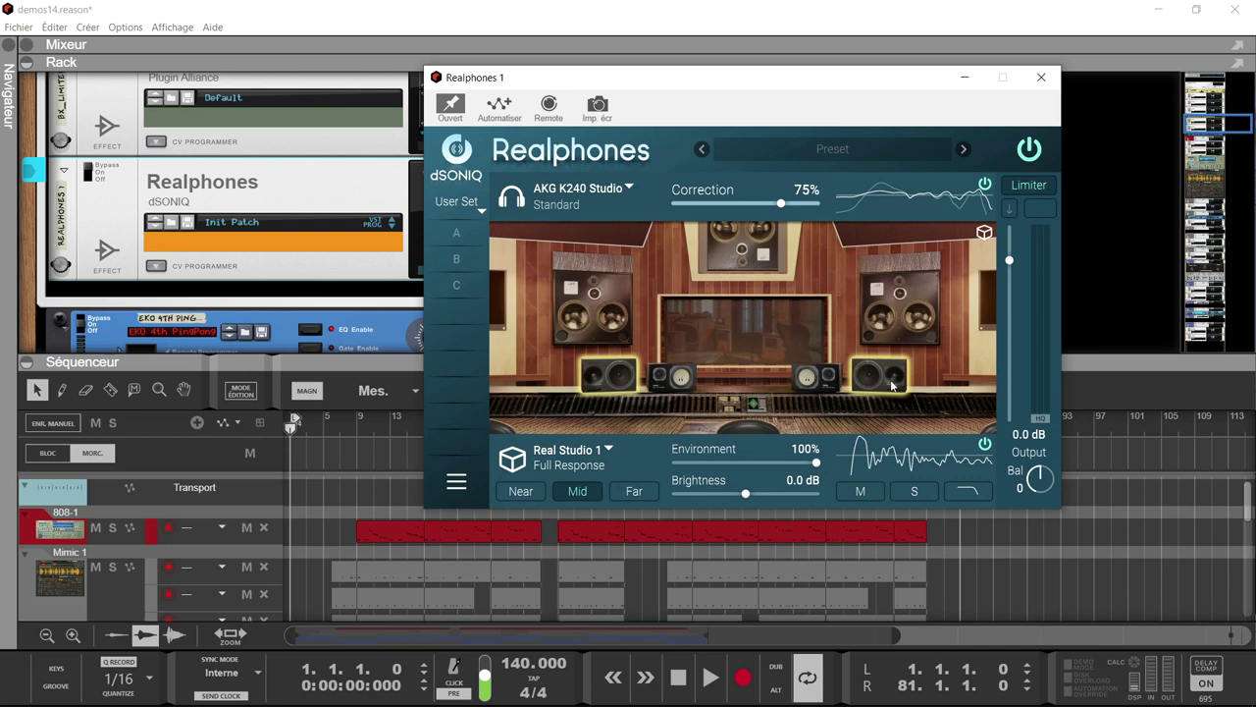
left_click(635, 494)
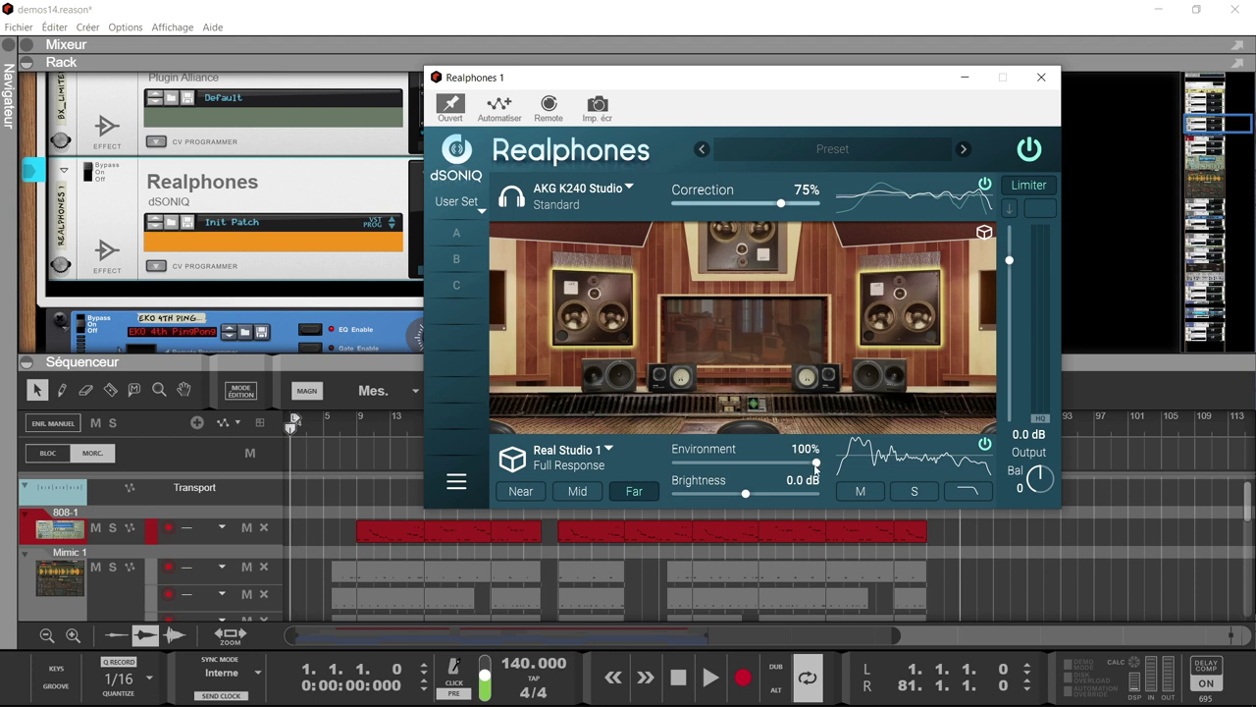
mouse_move(816, 463)
left_mouse_down()
mouse_move(664, 495)
mouse_move(725, 498)
mouse_move(836, 470)
left_mouse_up()
mouse_move(746, 497)
left_mouse_down()
mouse_move(836, 481)
mouse_move(644, 499)
mouse_move(746, 496)
left_mouse_up()
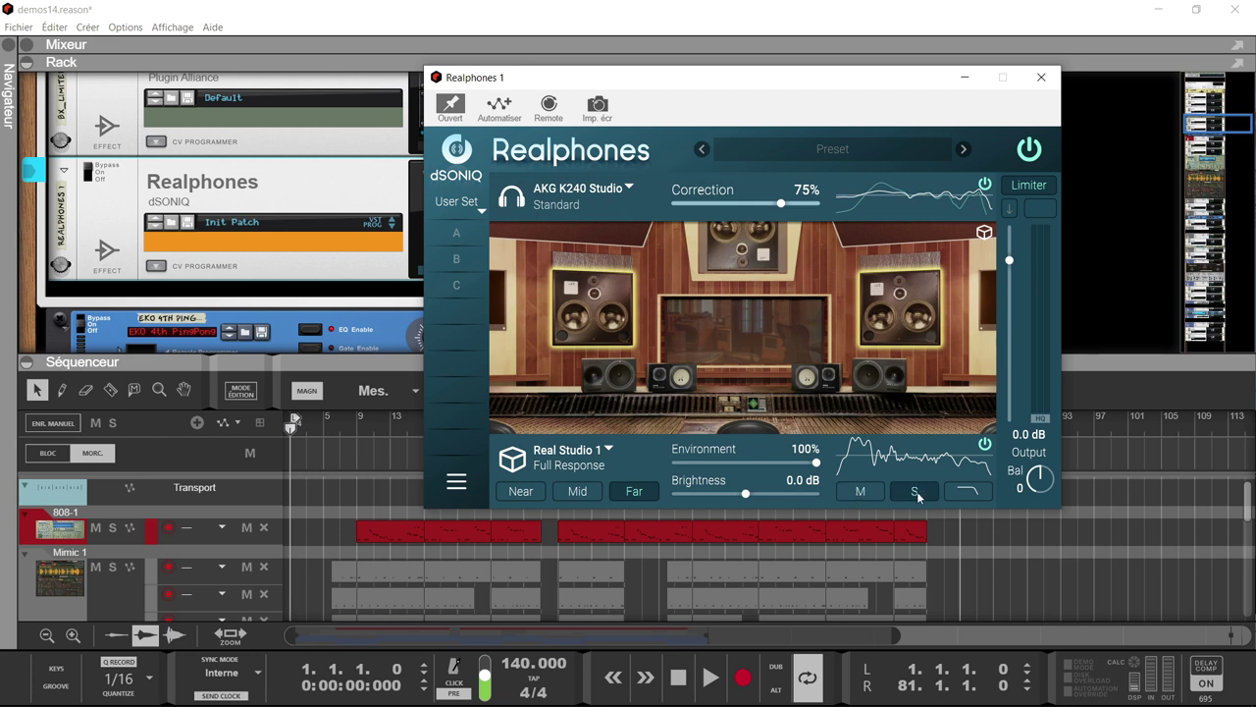
- Try the low-pass filter and the bypass of the studio environment, restoring the environment and turning the filter off
left_click(968, 492)
left_click(968, 493)
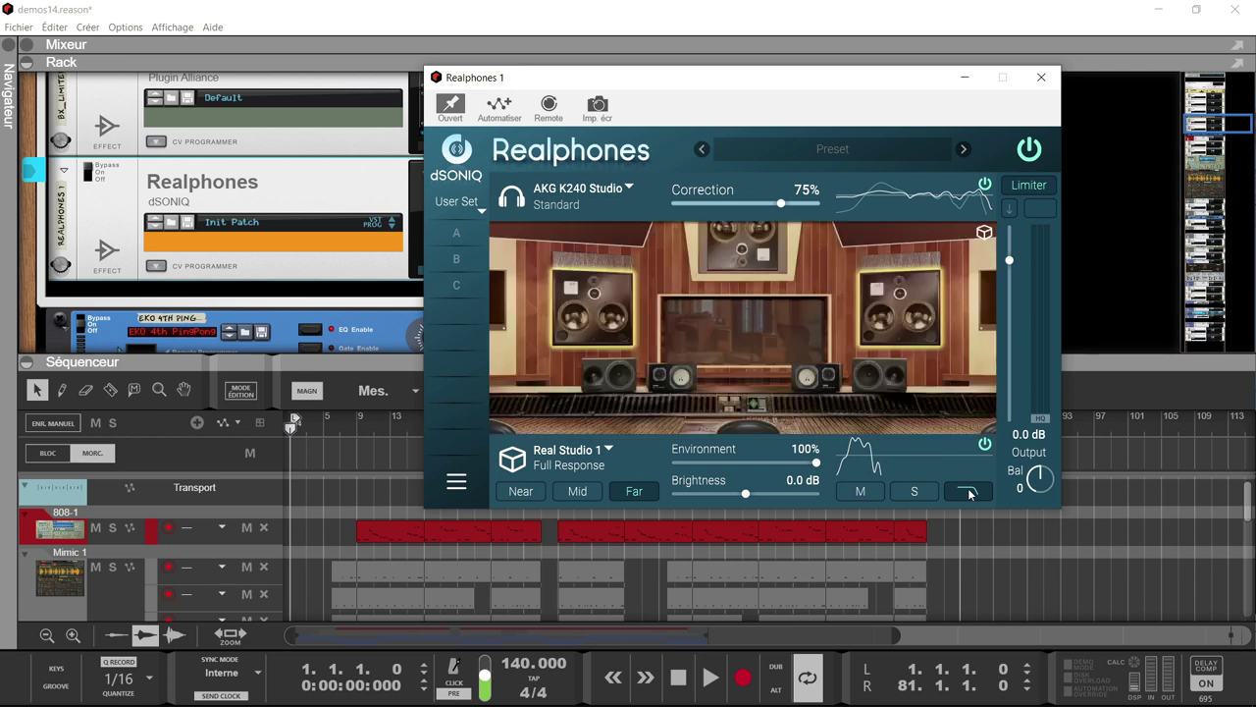
left_click(985, 443)
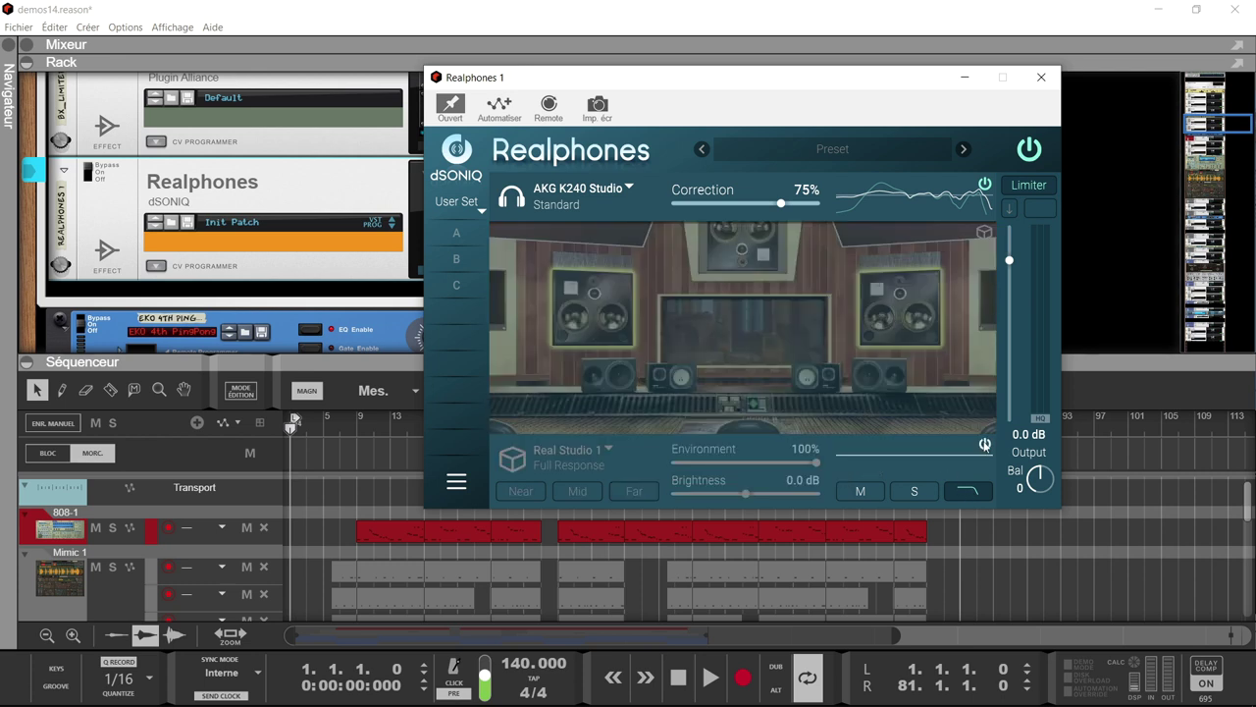
left_click(984, 443)
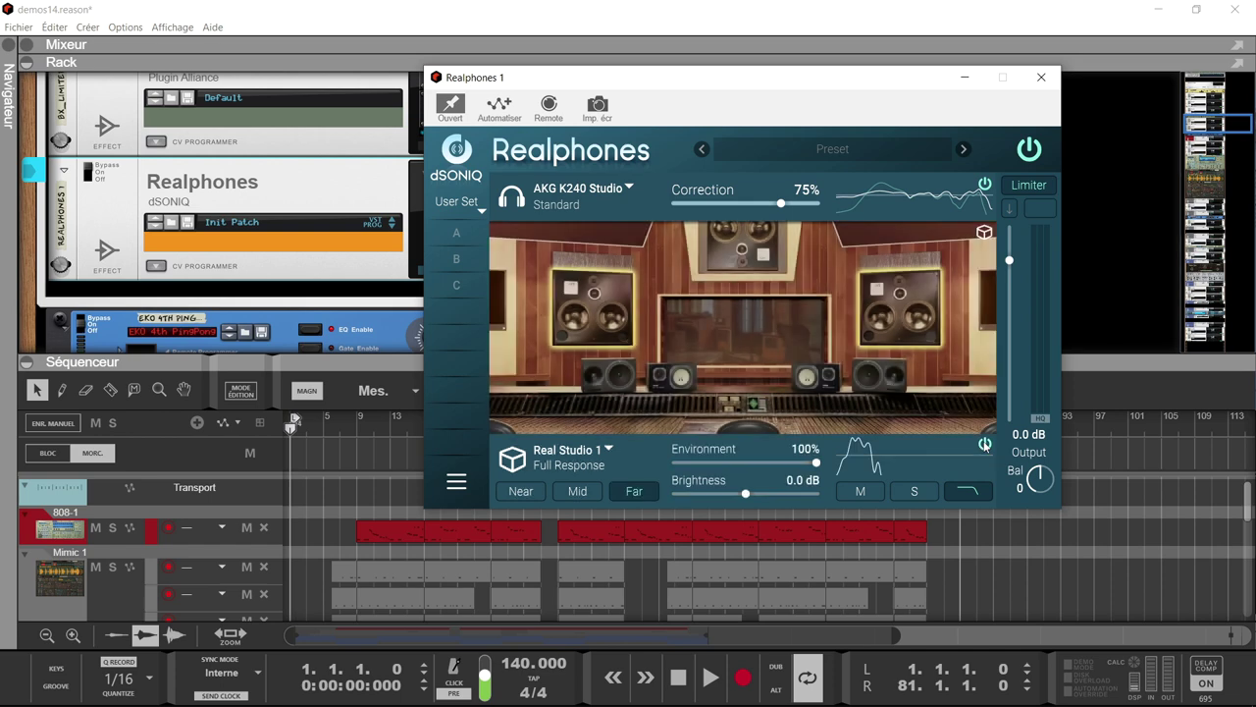
left_click(960, 491)
left_click(958, 489)
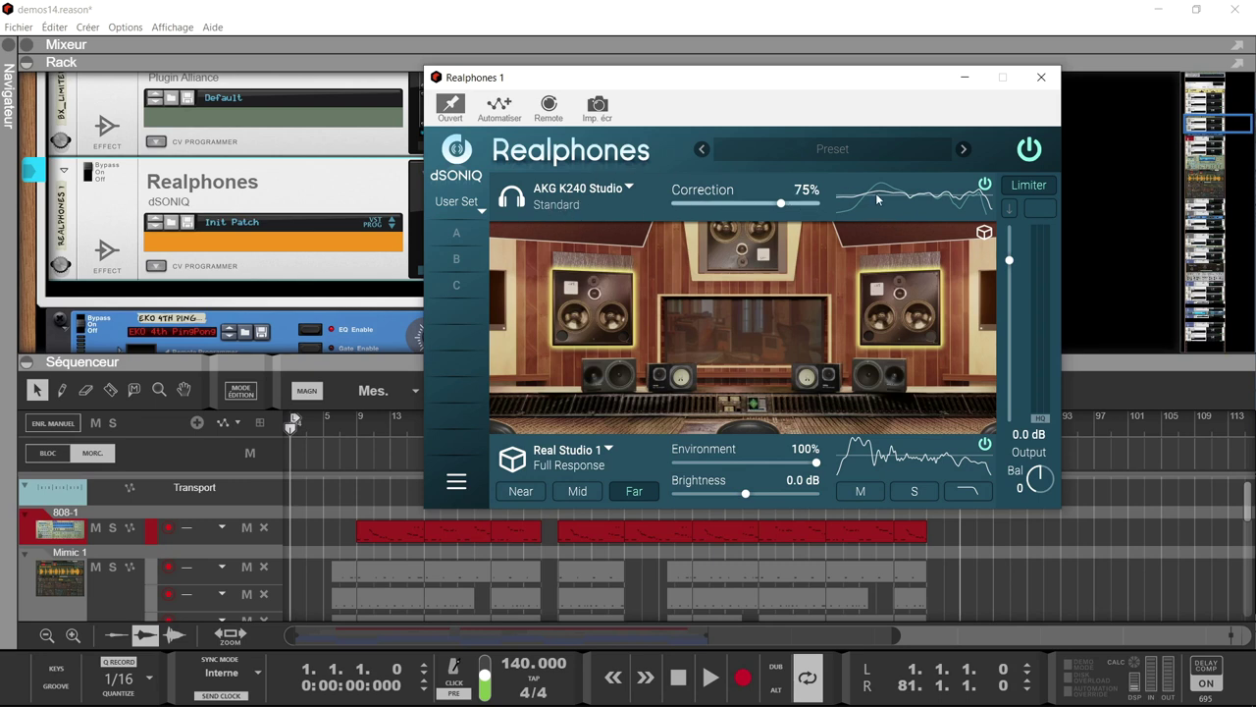
- Bypass the headphone correction and re-enable it twice, and try the Limiter
left_click(985, 186)
left_click(986, 186)
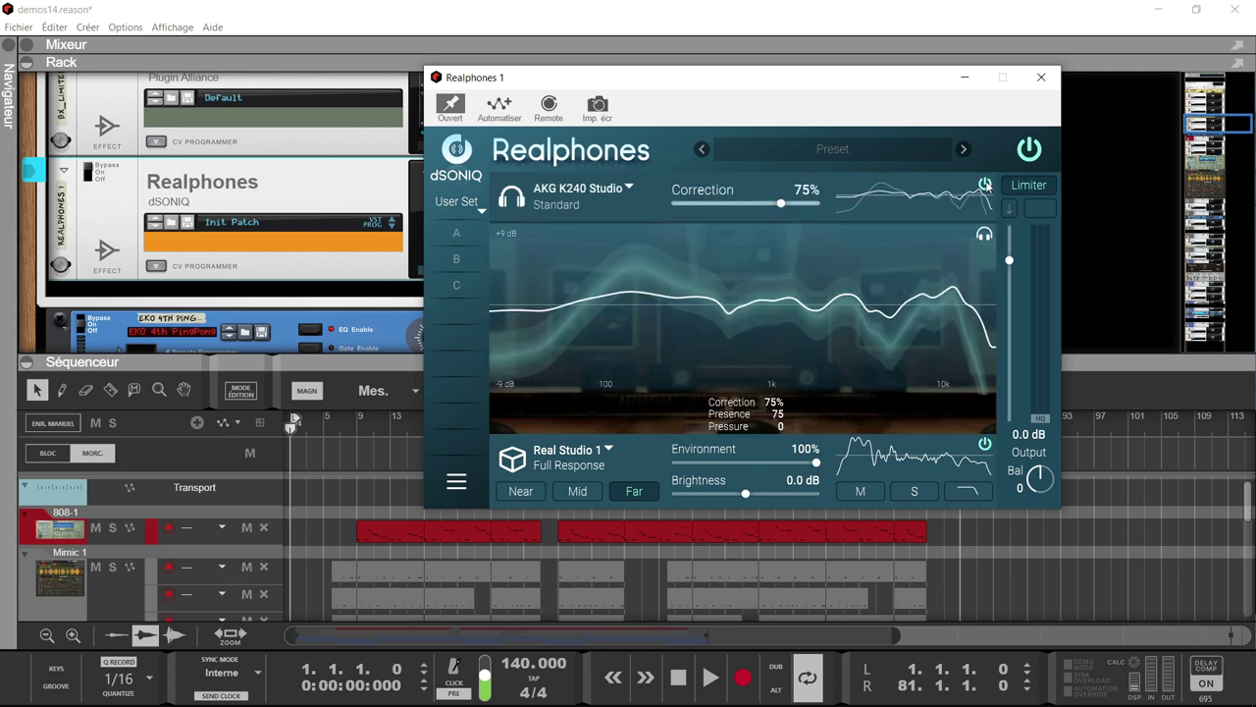
left_click(986, 185)
left_click(986, 185)
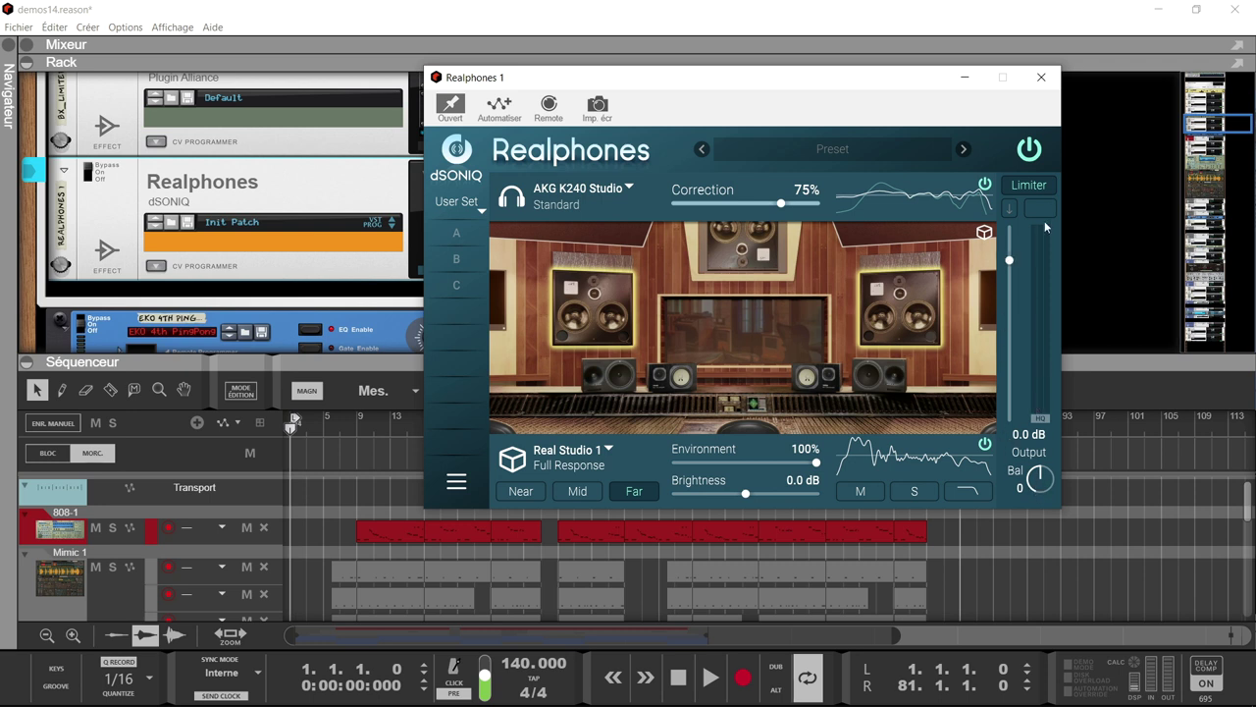
left_click(1037, 184)
- Recall snapshots B and C of the User Set to compare their monitor environments
left_click(461, 261)
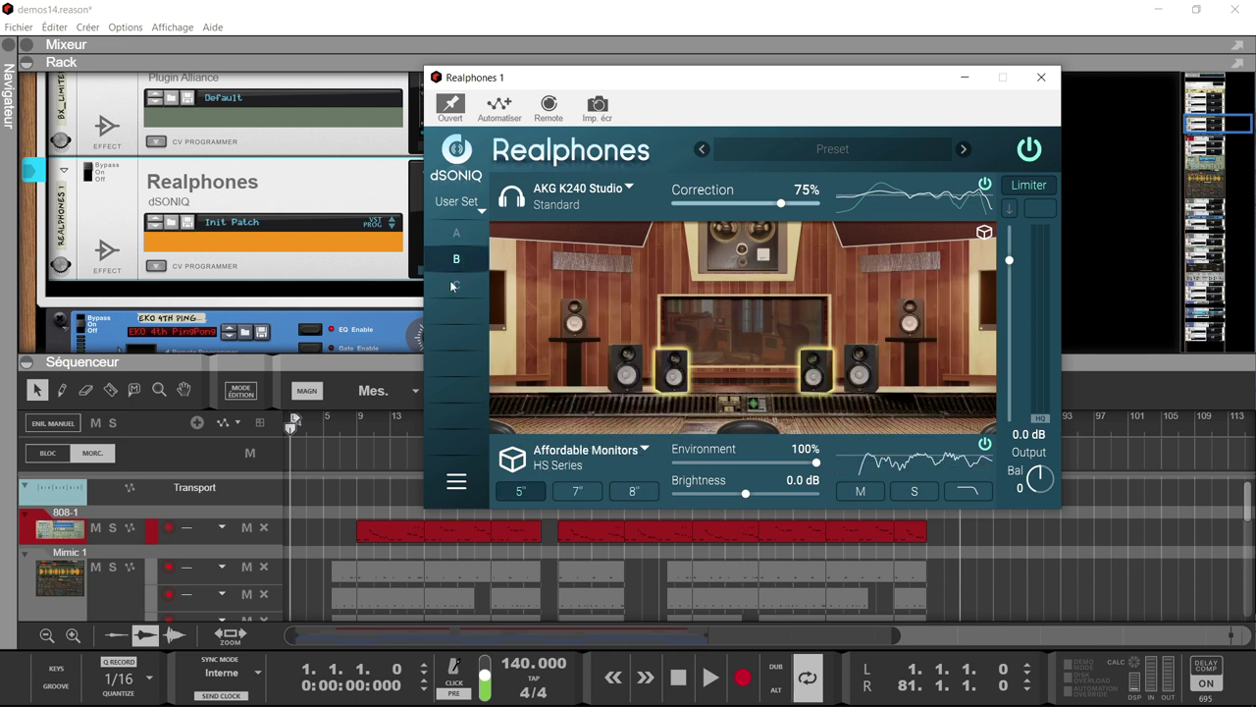
left_click(453, 285)
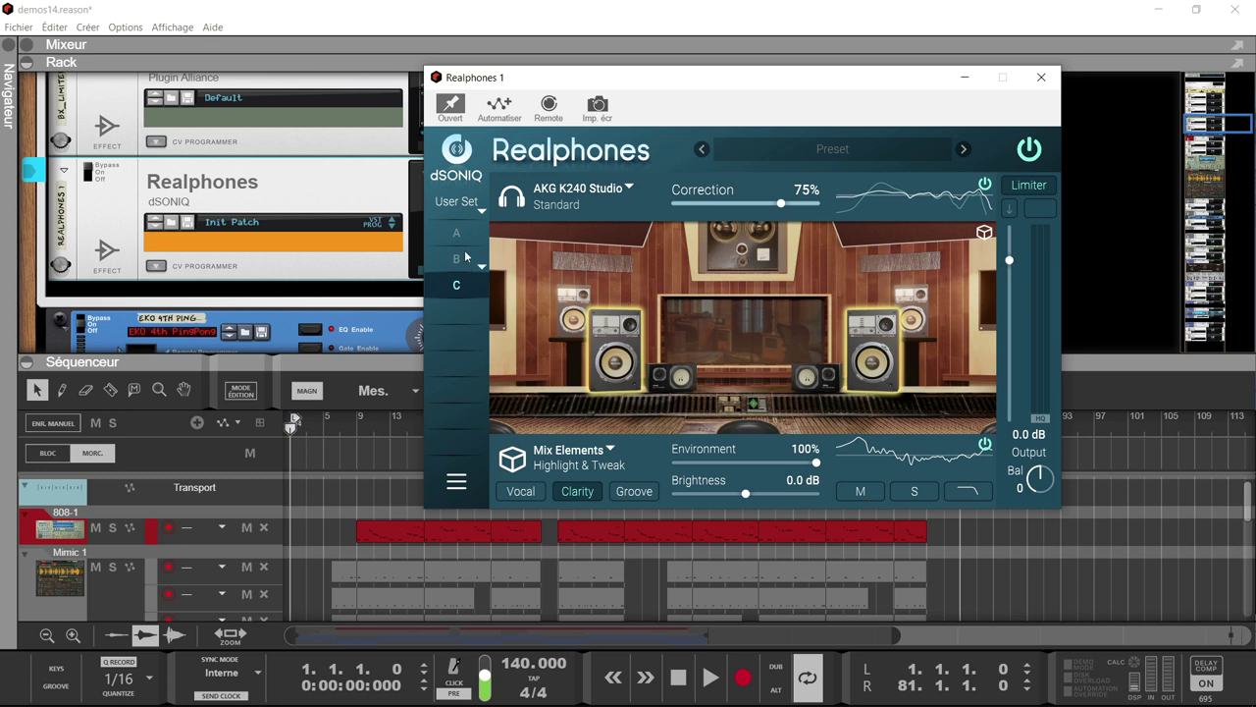
- Load the snapshot set "abc set mix" and recall its snapshot A
left_click(481, 214)
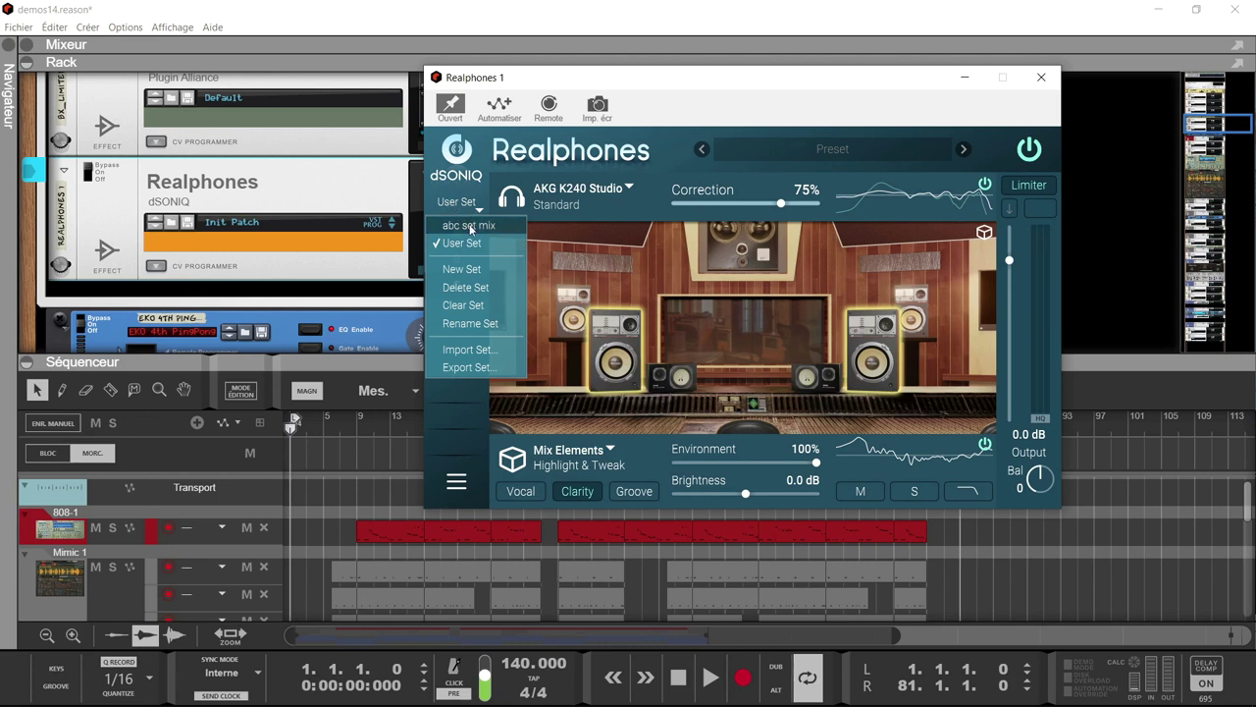
left_click(469, 227)
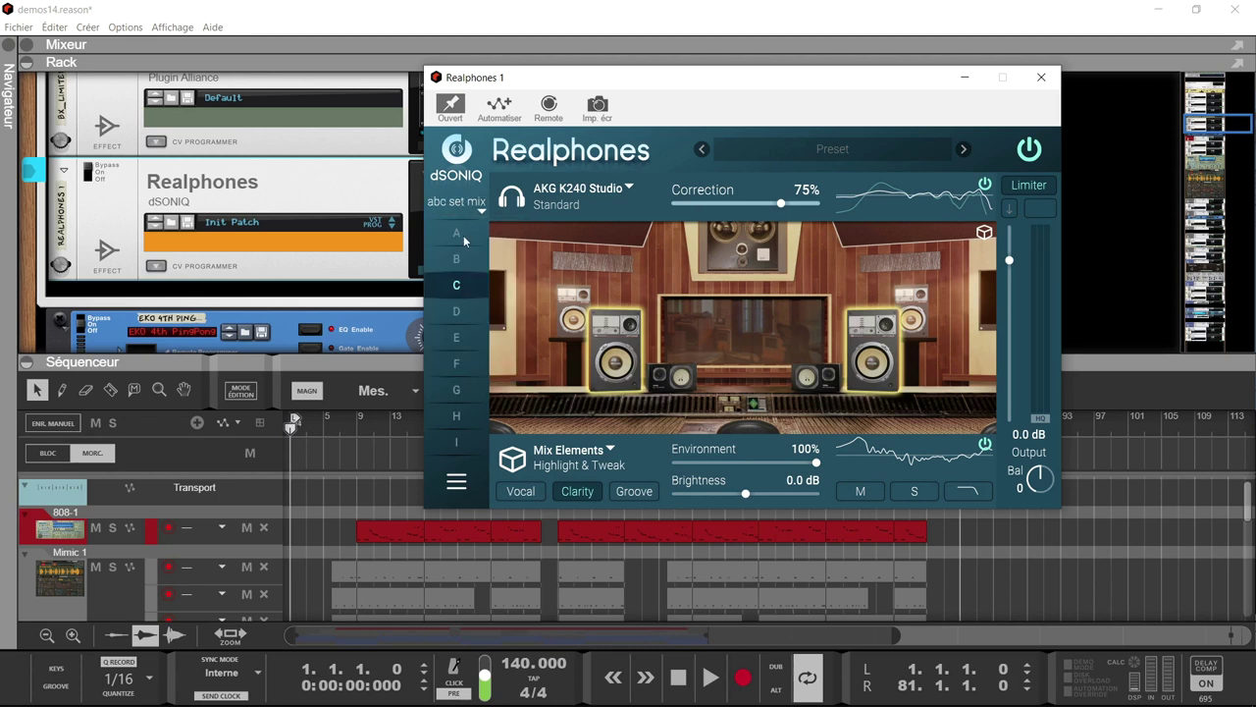
left_click(456, 235)
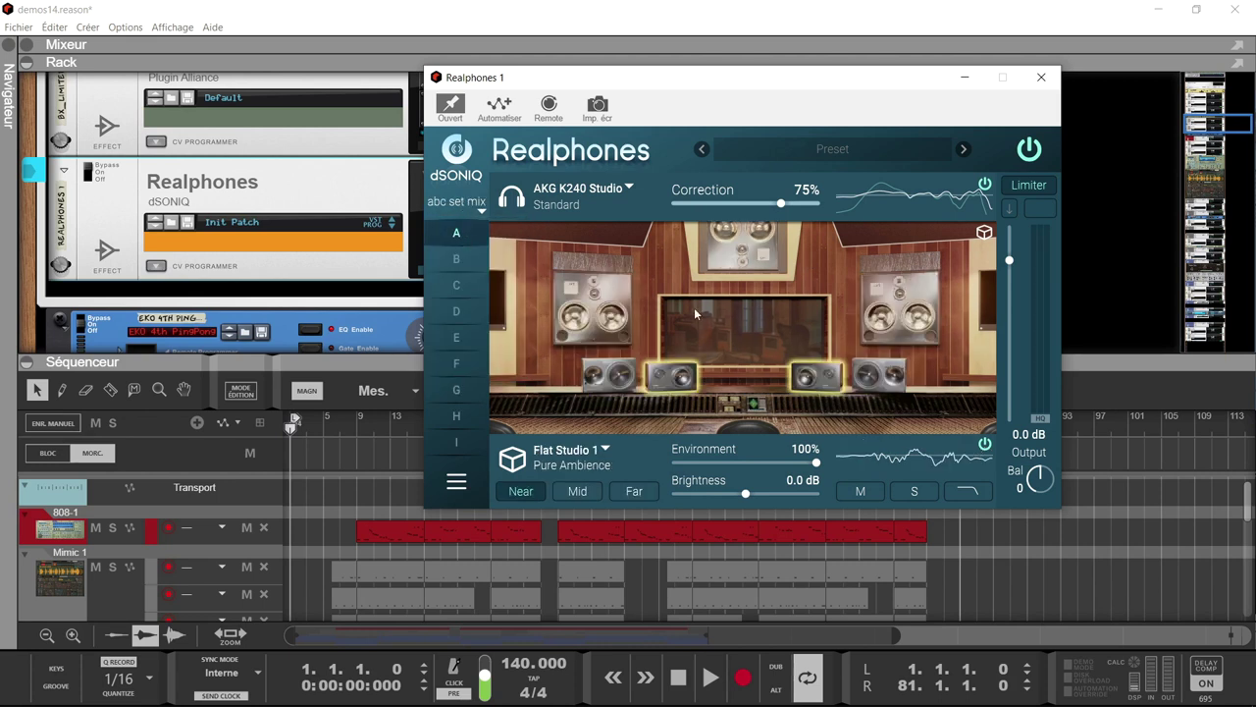
- Recall snapshots B, C, D, F, G and H of the abc set mix to compare their monitoring environments
left_click(457, 263)
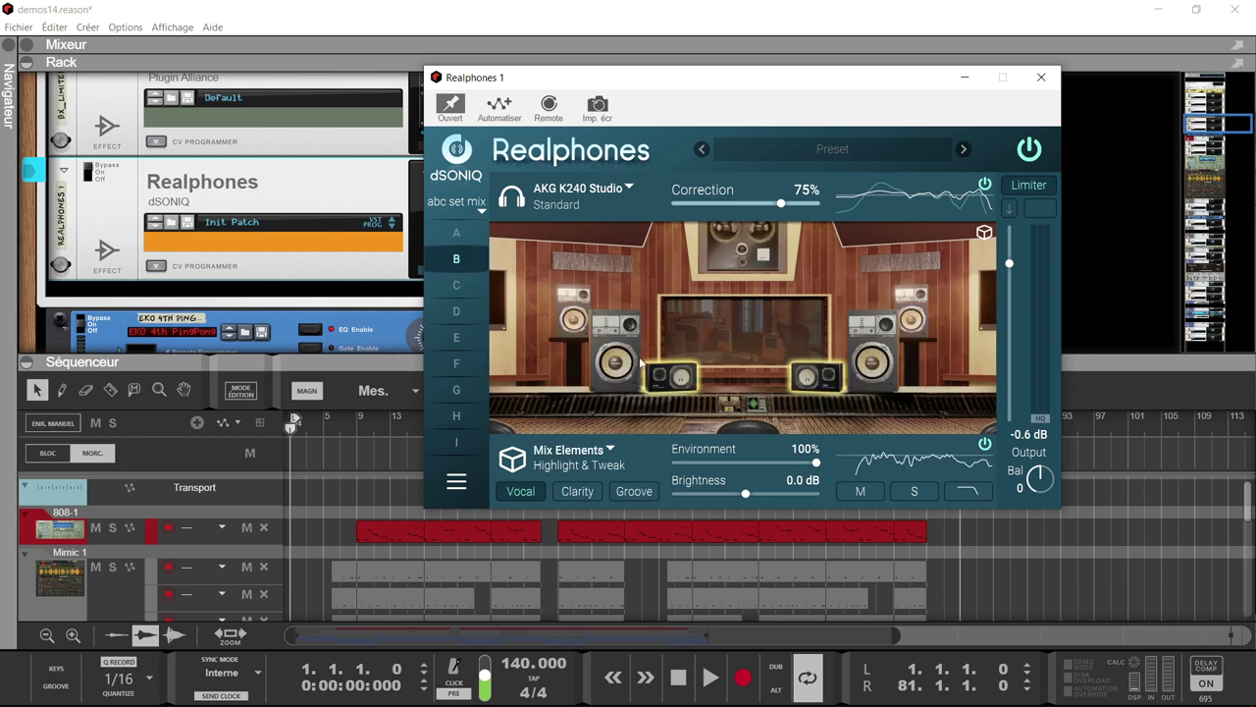
left_click(457, 285)
left_click(454, 319)
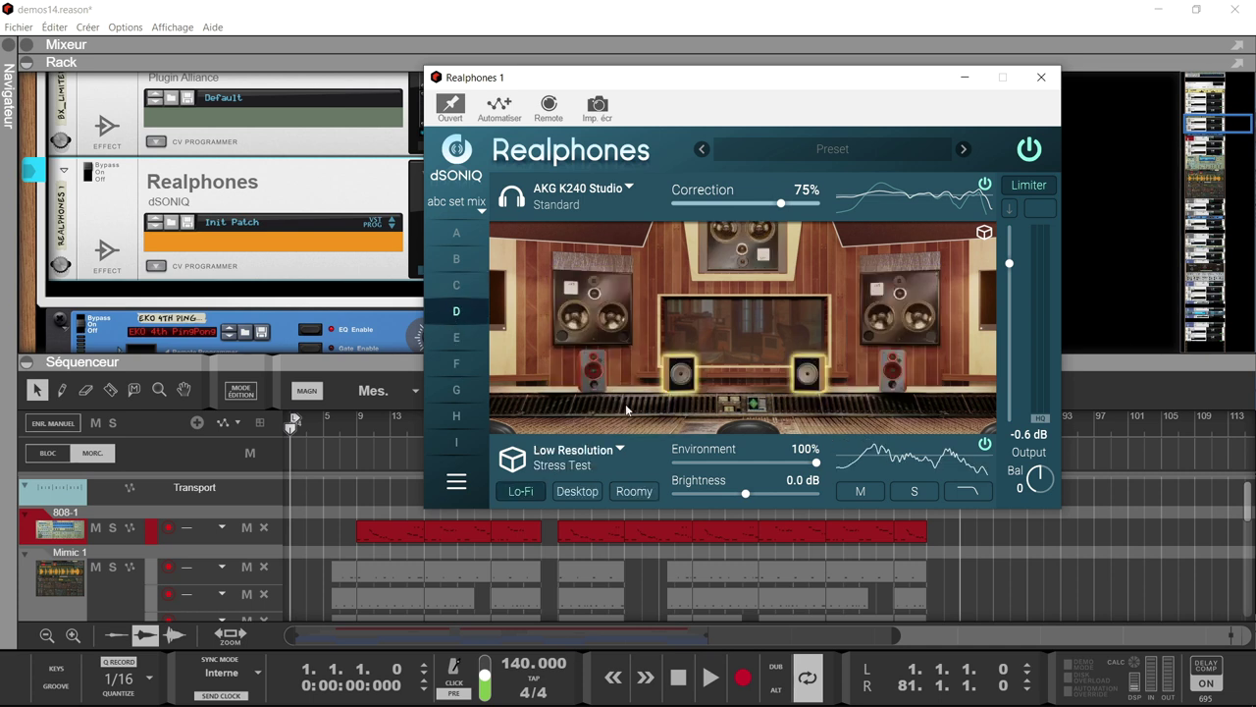
left_click(456, 362)
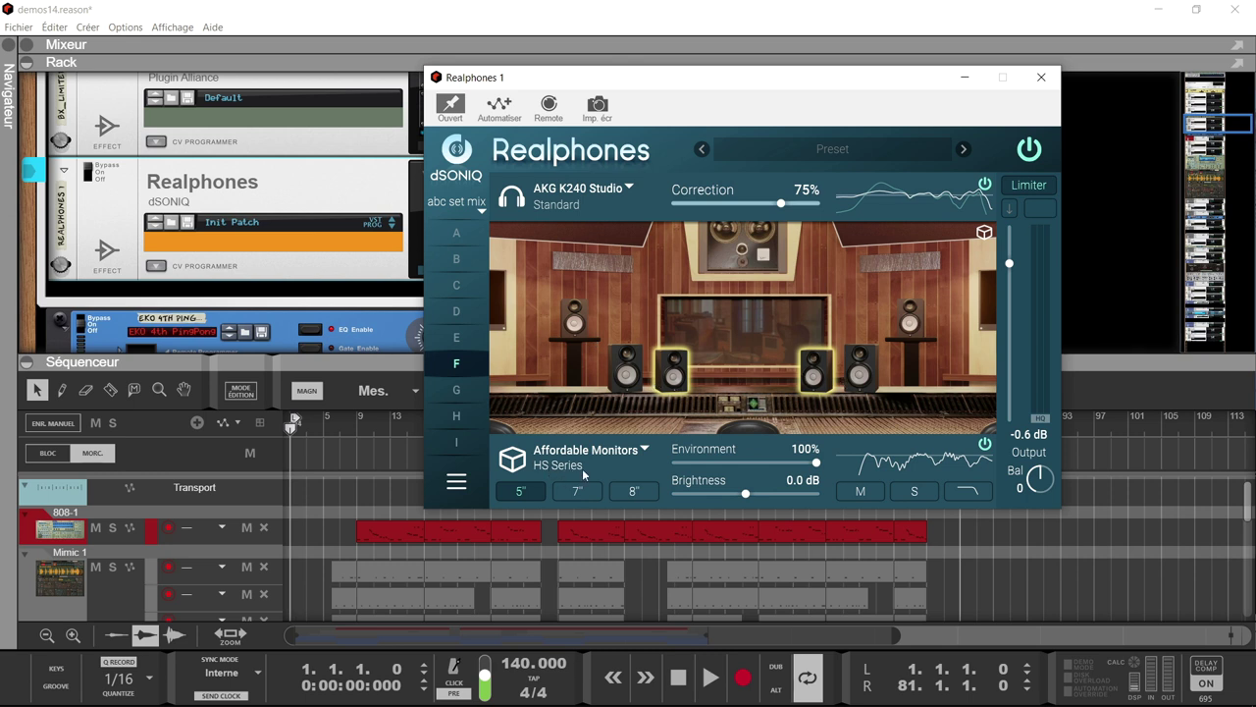
left_click(475, 393)
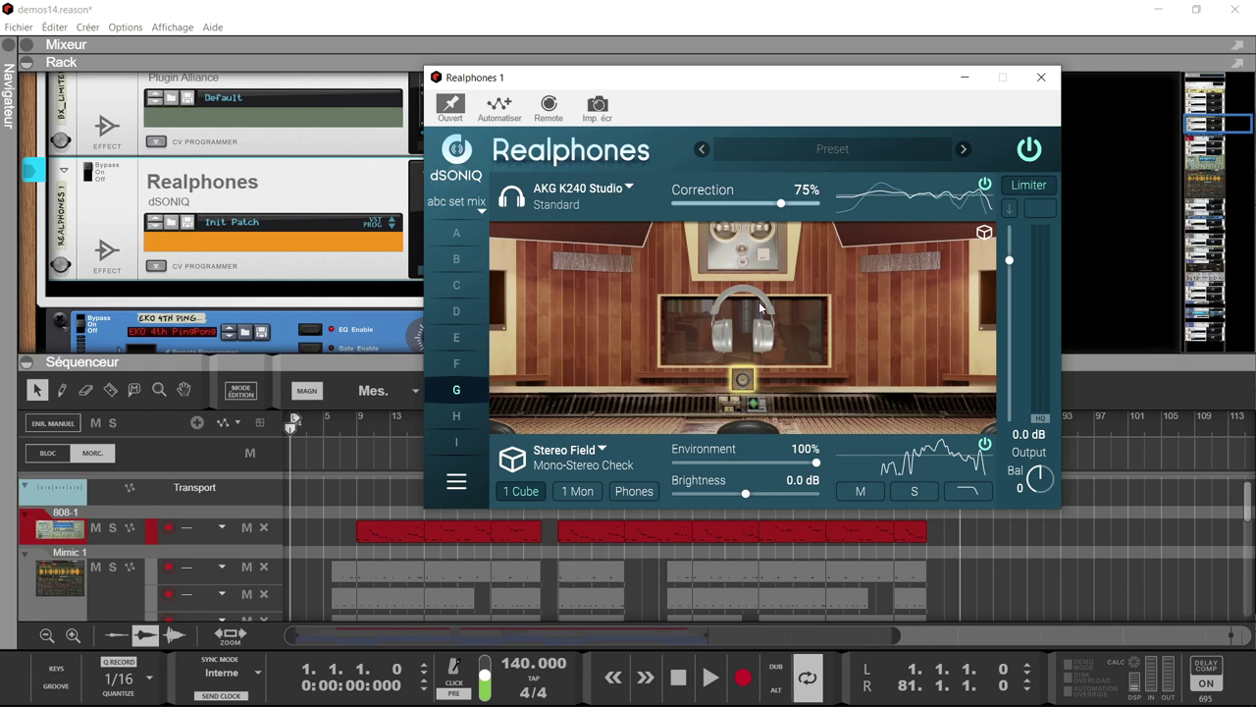
left_click(457, 417)
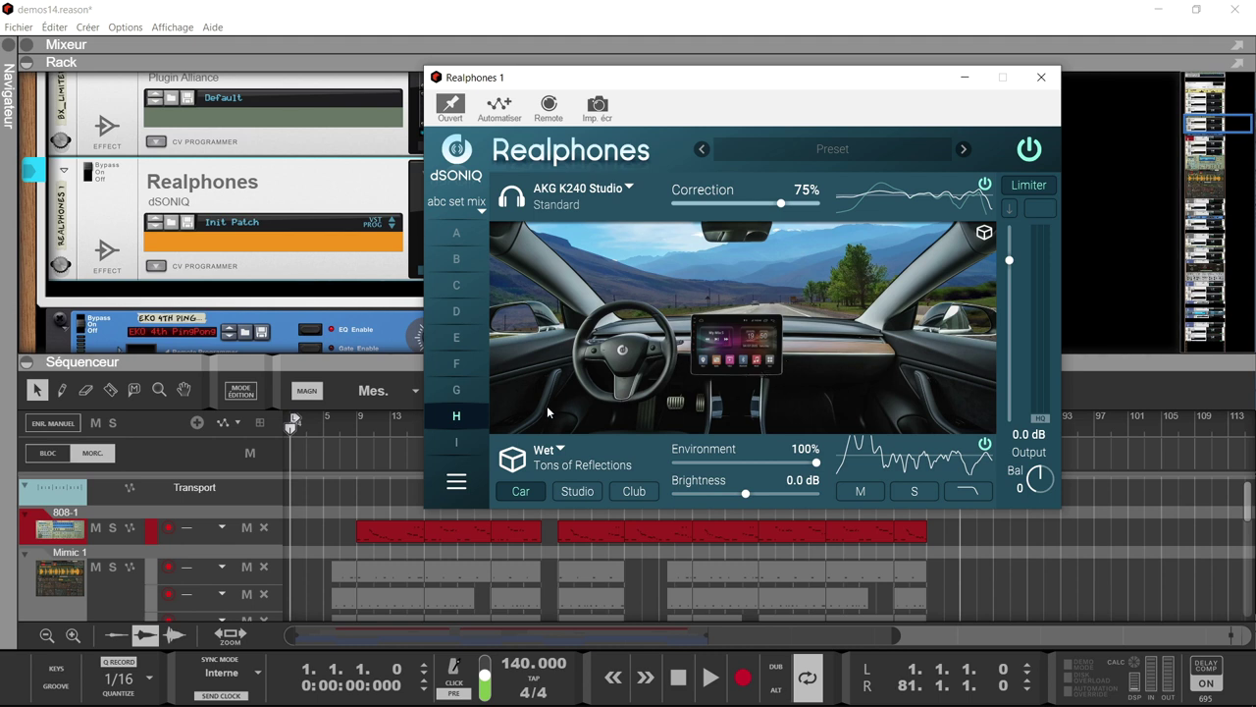
- Recall snapshot I and compare the Closed and Open variants of its Typical Phones environment
left_click(451, 442)
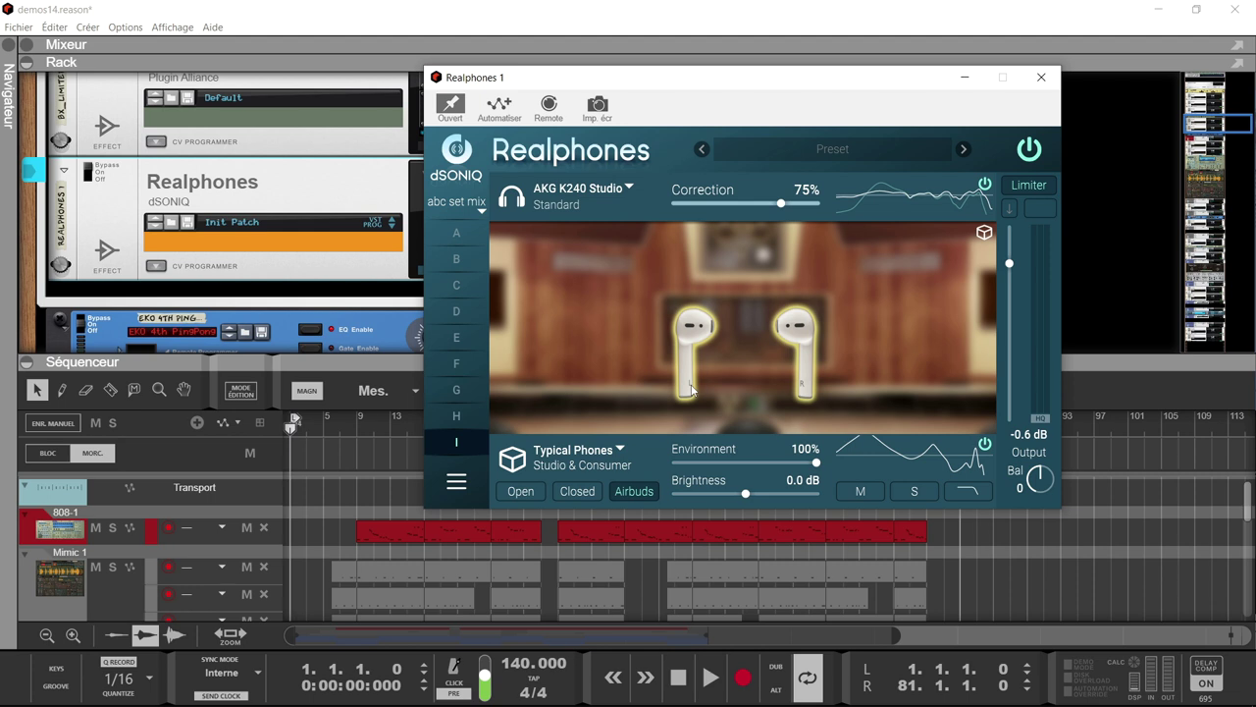
left_click(558, 497)
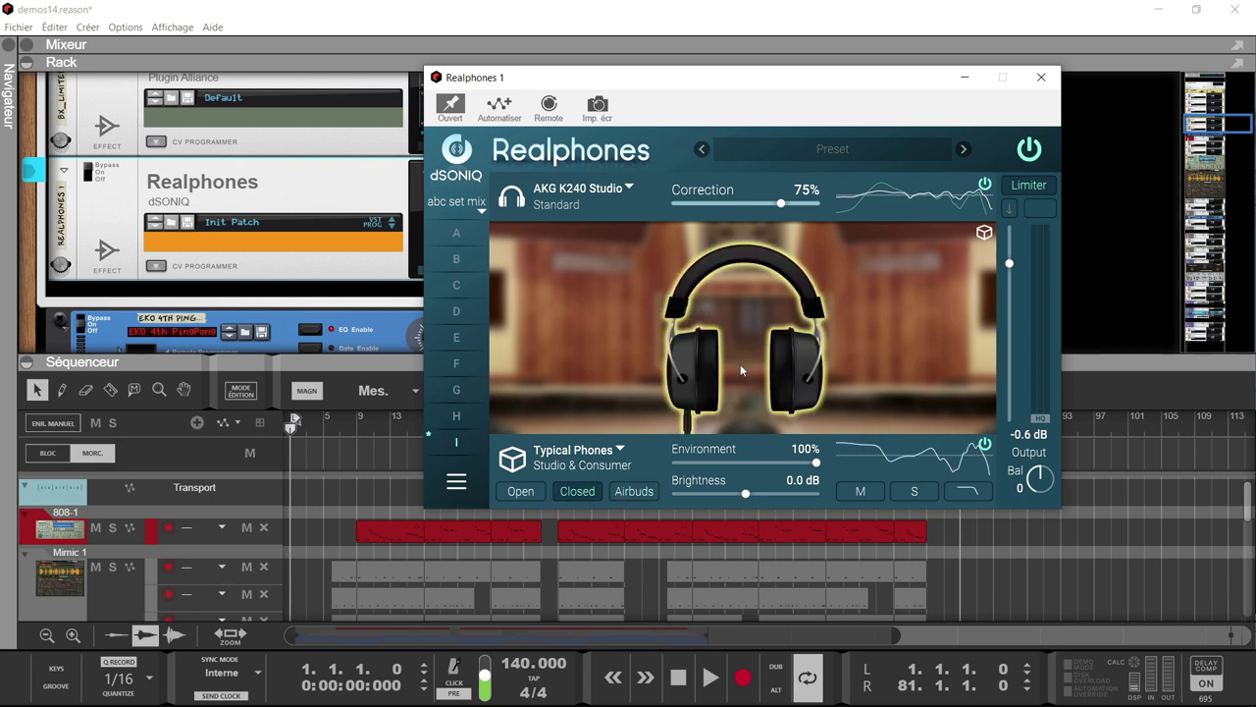
left_click(539, 494)
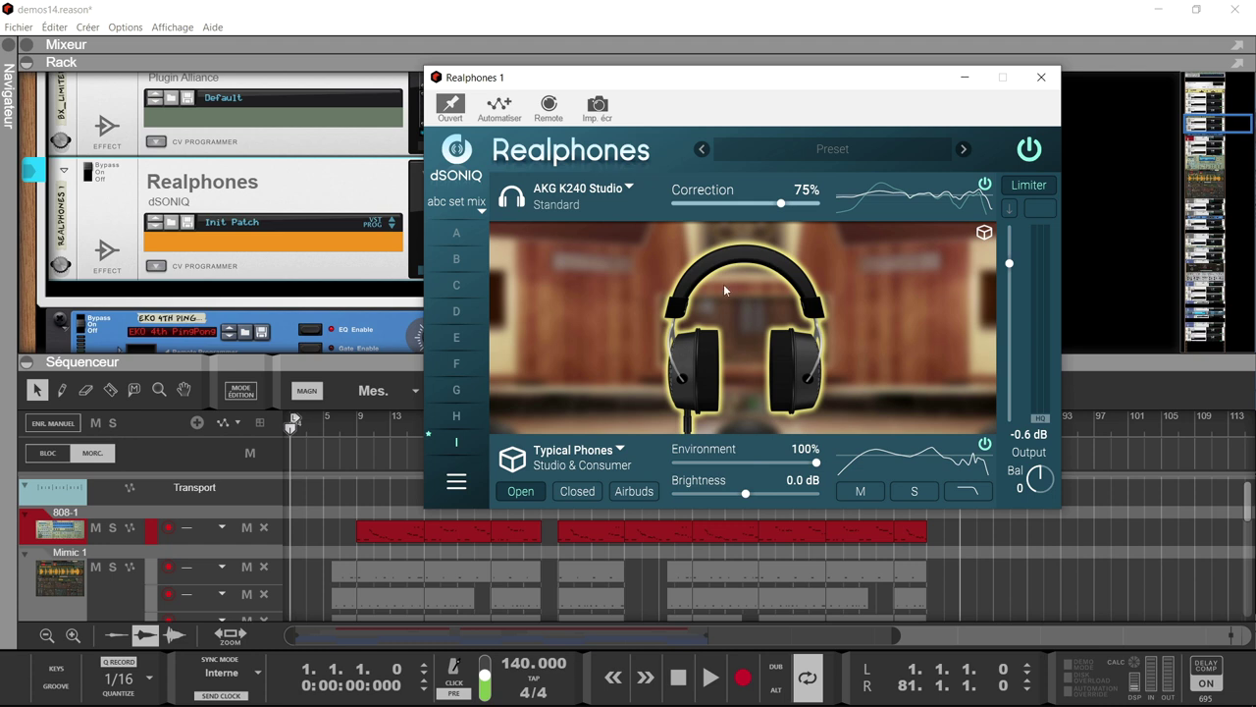
left_click(480, 213)
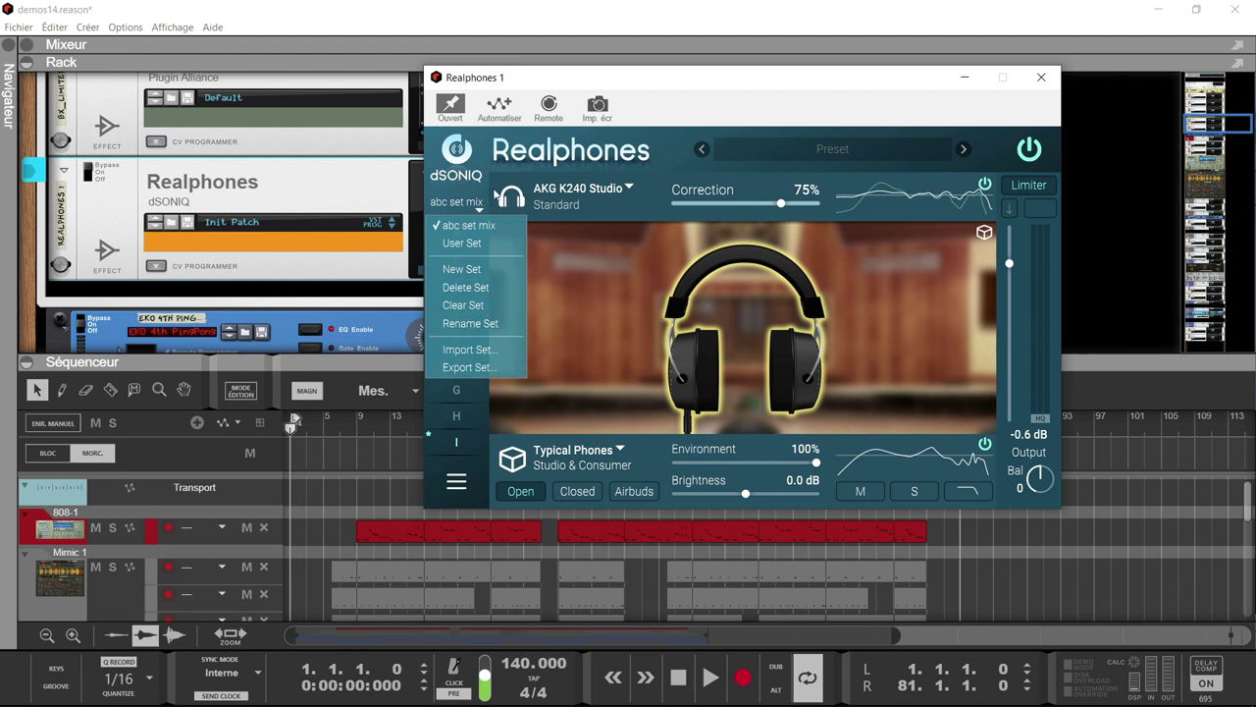
left_click(475, 192)
- Set the plugin interface zoom to 150% and confirm the change
left_click(455, 482)
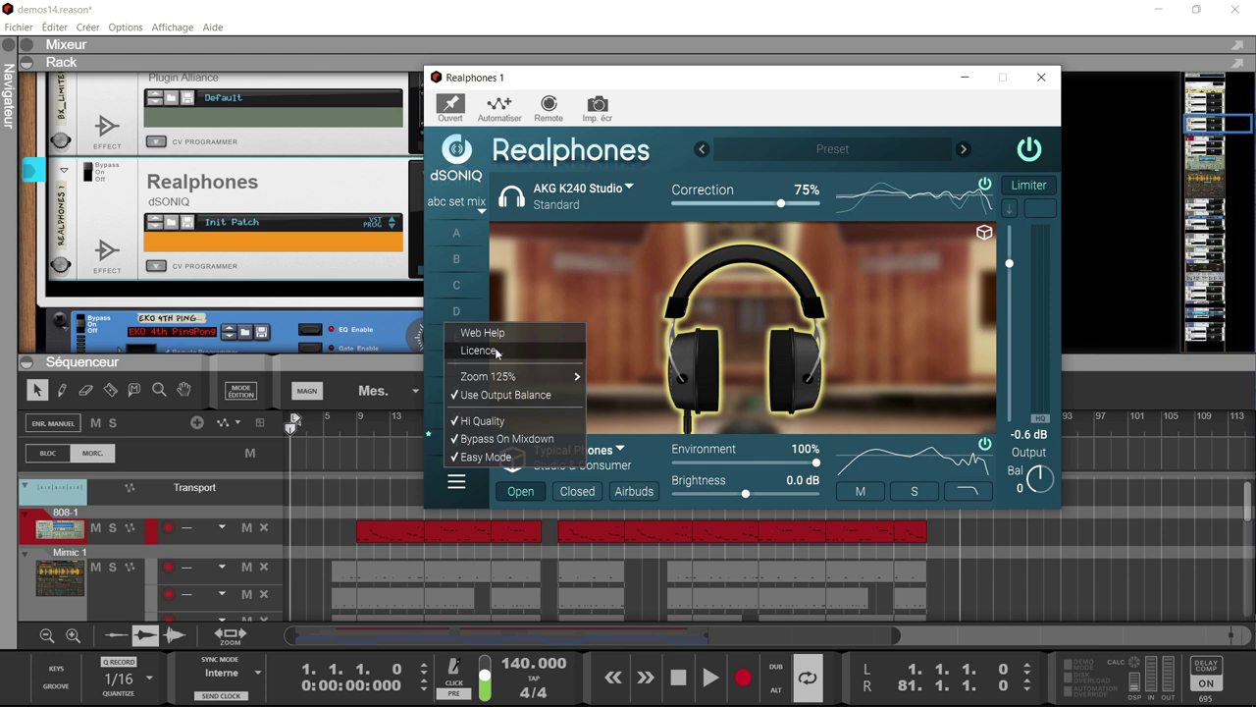
mouse_move(493, 379)
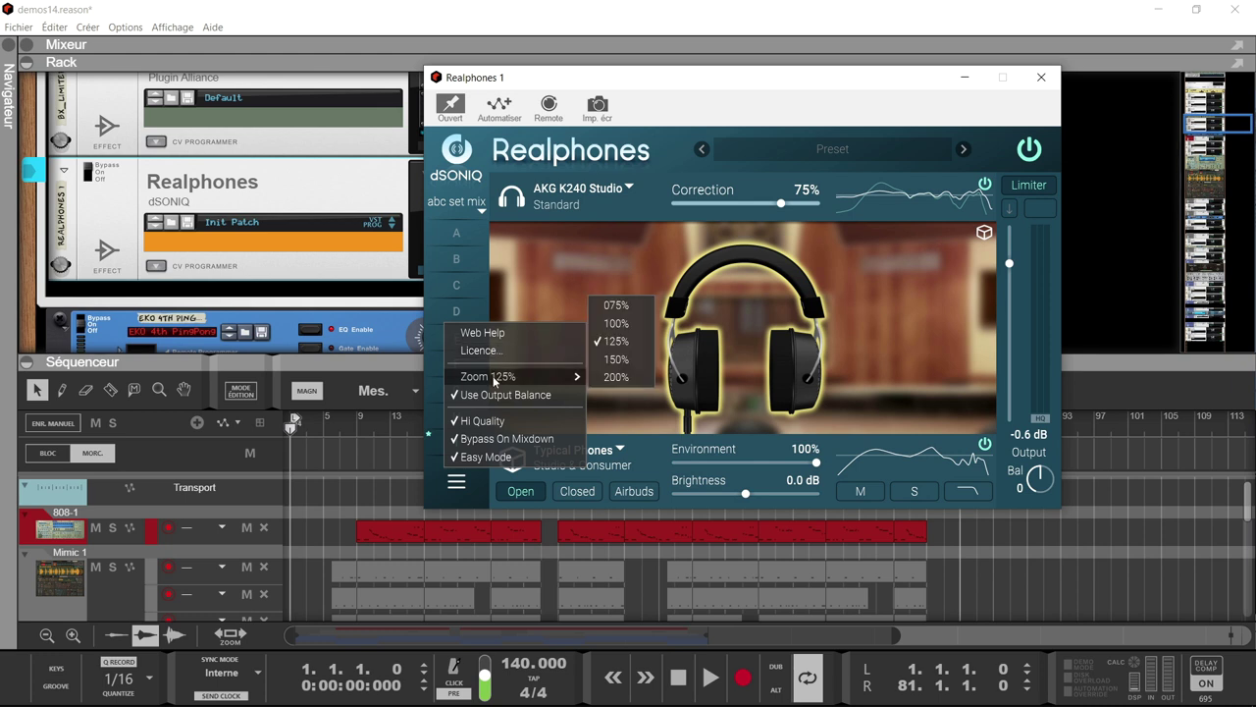
left_click(618, 360)
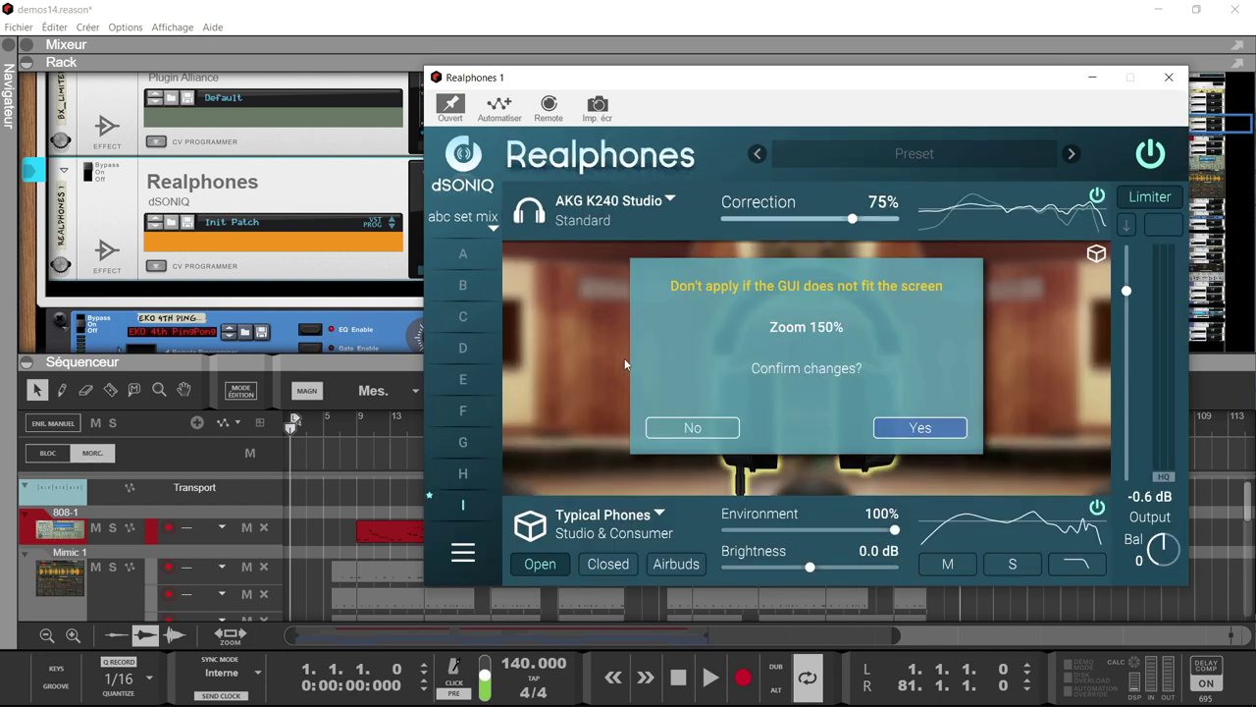
left_click(948, 432)
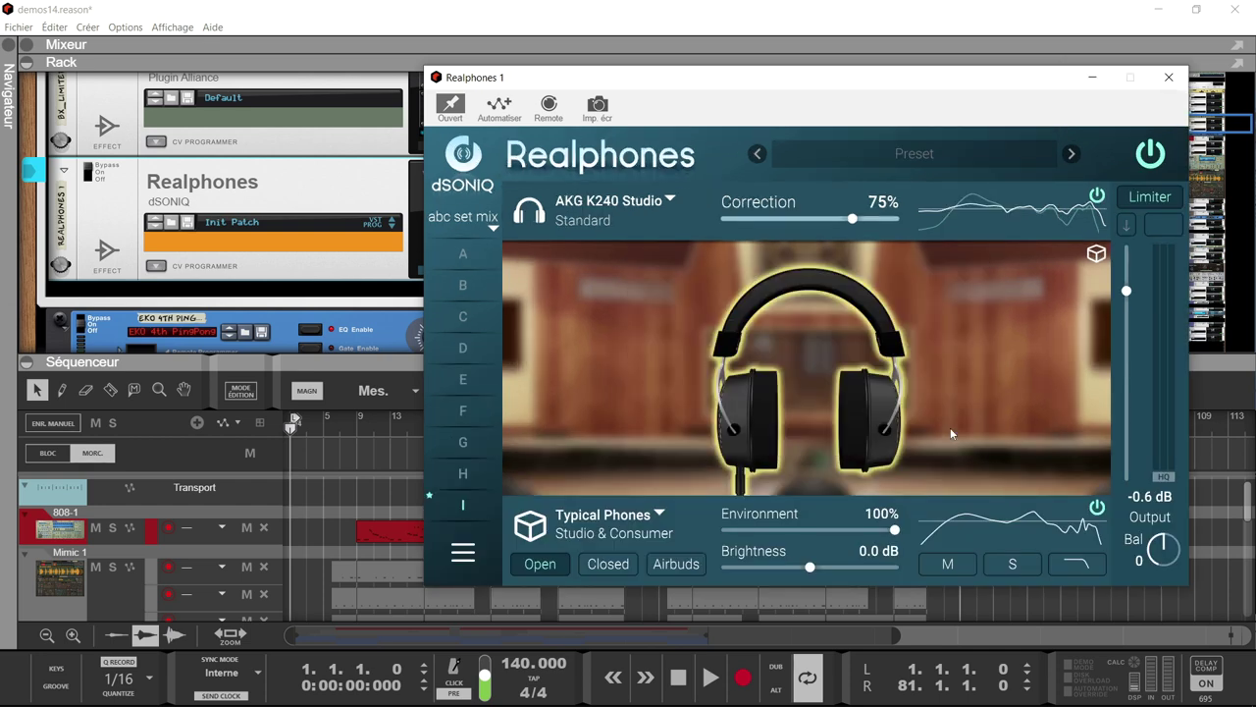
- Turn off Easy Mode and recall the Normal snapshot of the Mix Check set
left_click(462, 552)
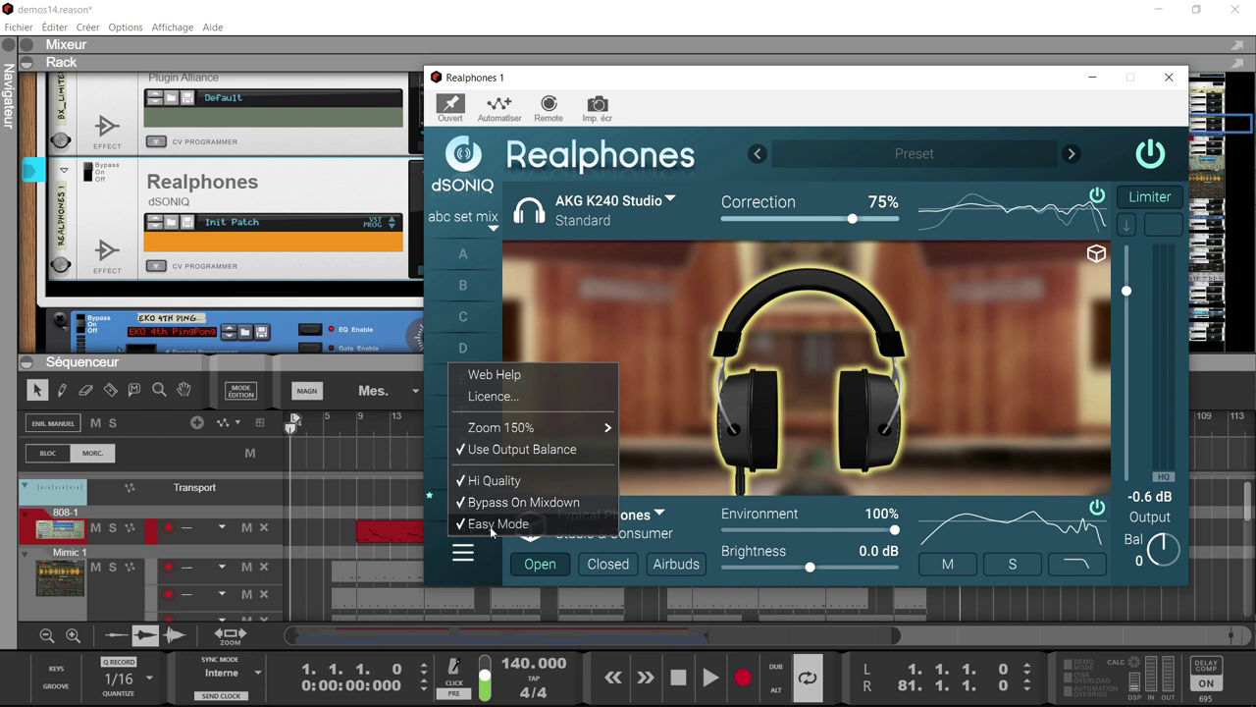
left_click(541, 525)
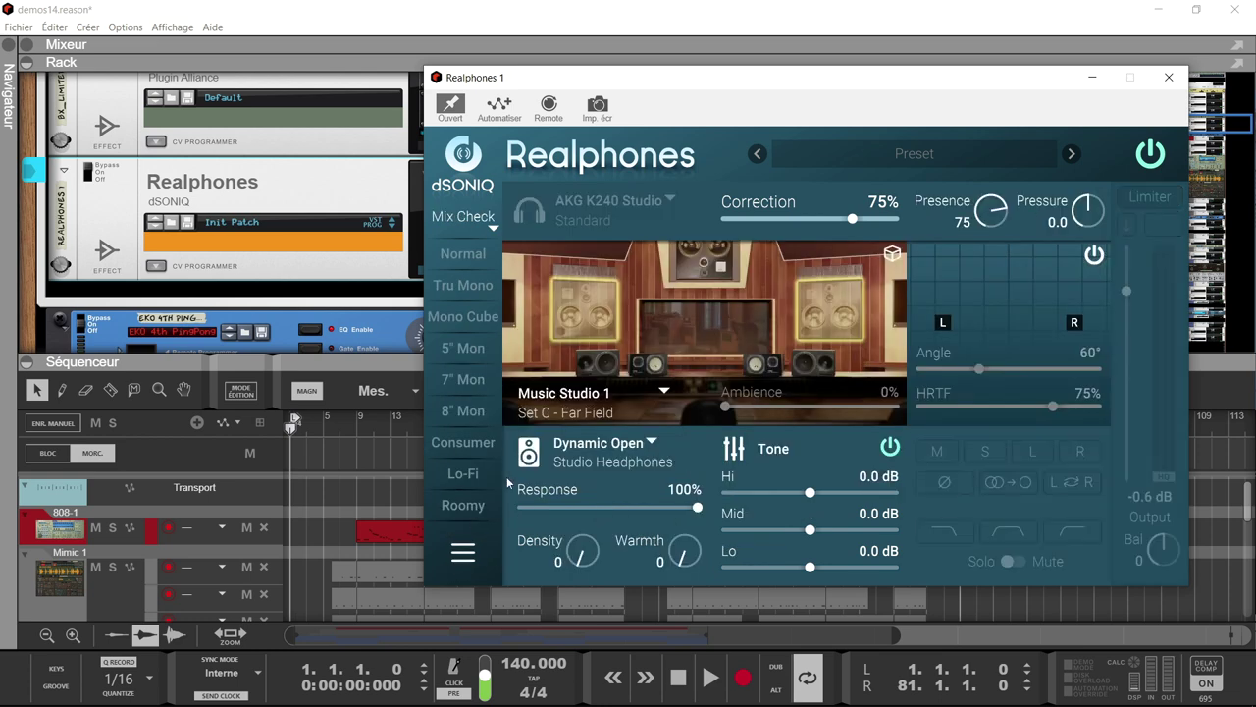
left_click(463, 254)
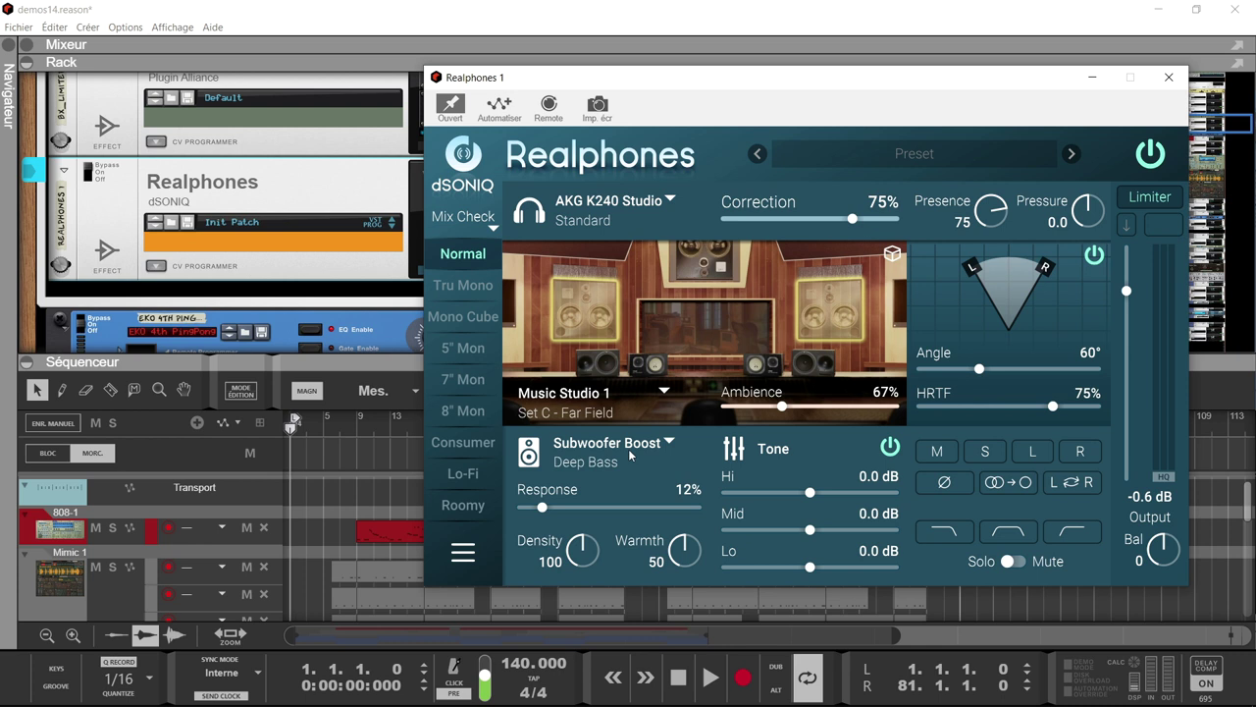
- Browse the available speaker and headphone models, keeping Subwoofer Boost, and set its Response to 18%
left_click(668, 443)
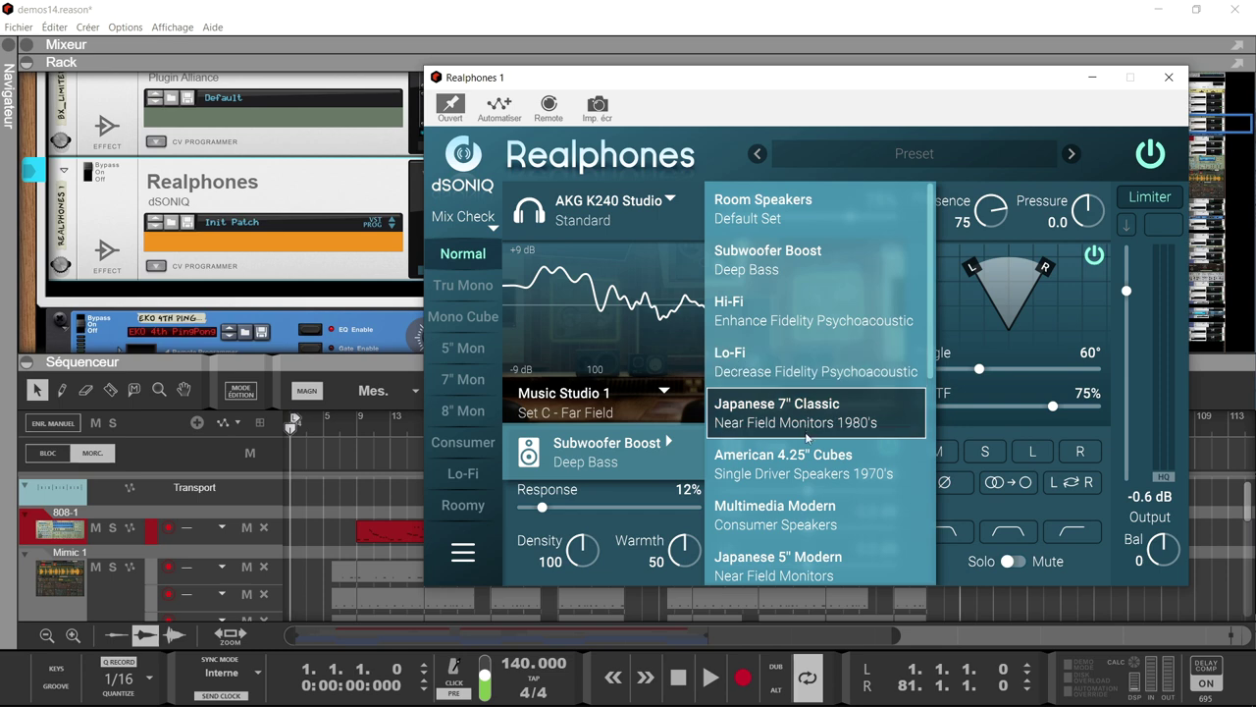
scroll(802, 471, "down", 5)
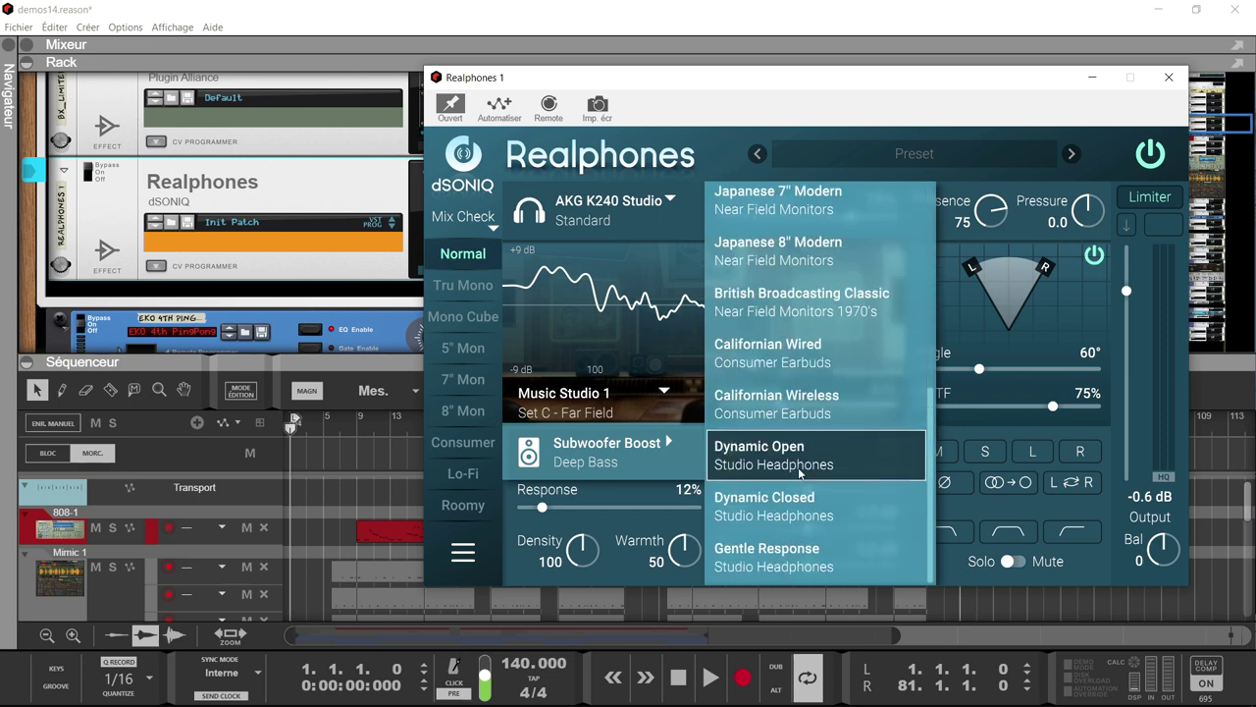
left_click(1085, 472)
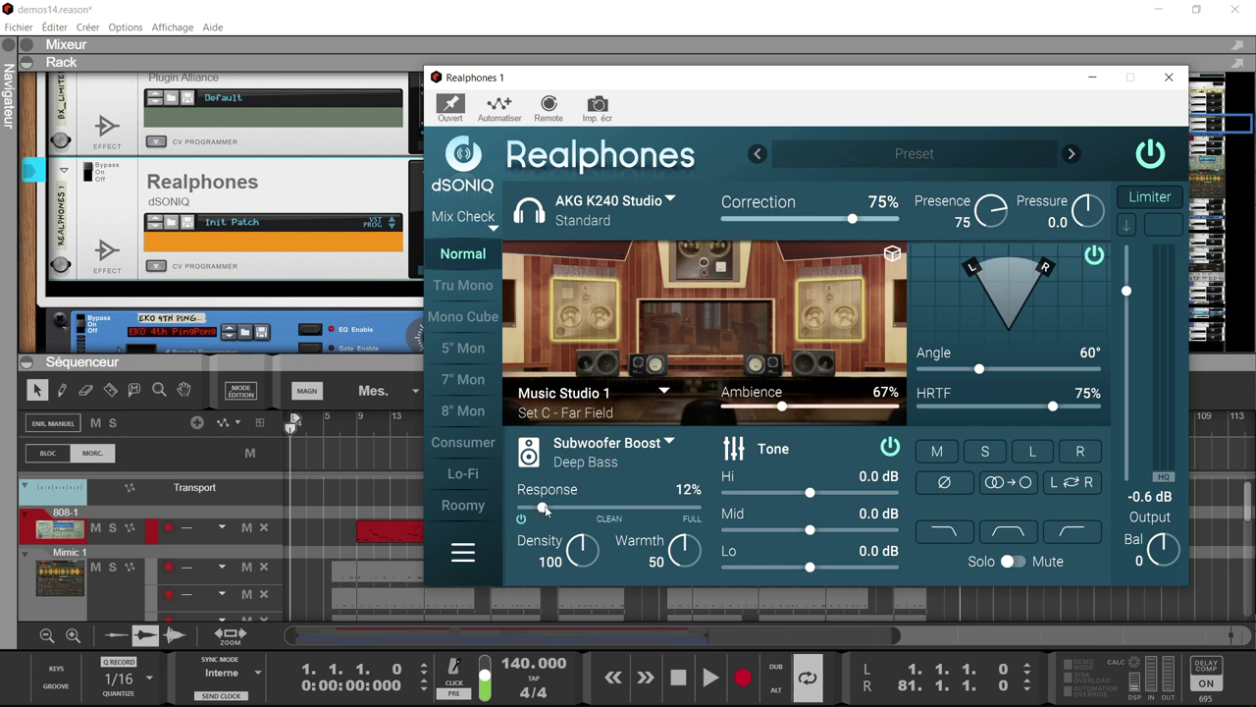
mouse_move(545, 511)
left_mouse_down()
mouse_move(657, 508)
mouse_move(567, 512)
mouse_move(557, 528)
left_mouse_up()
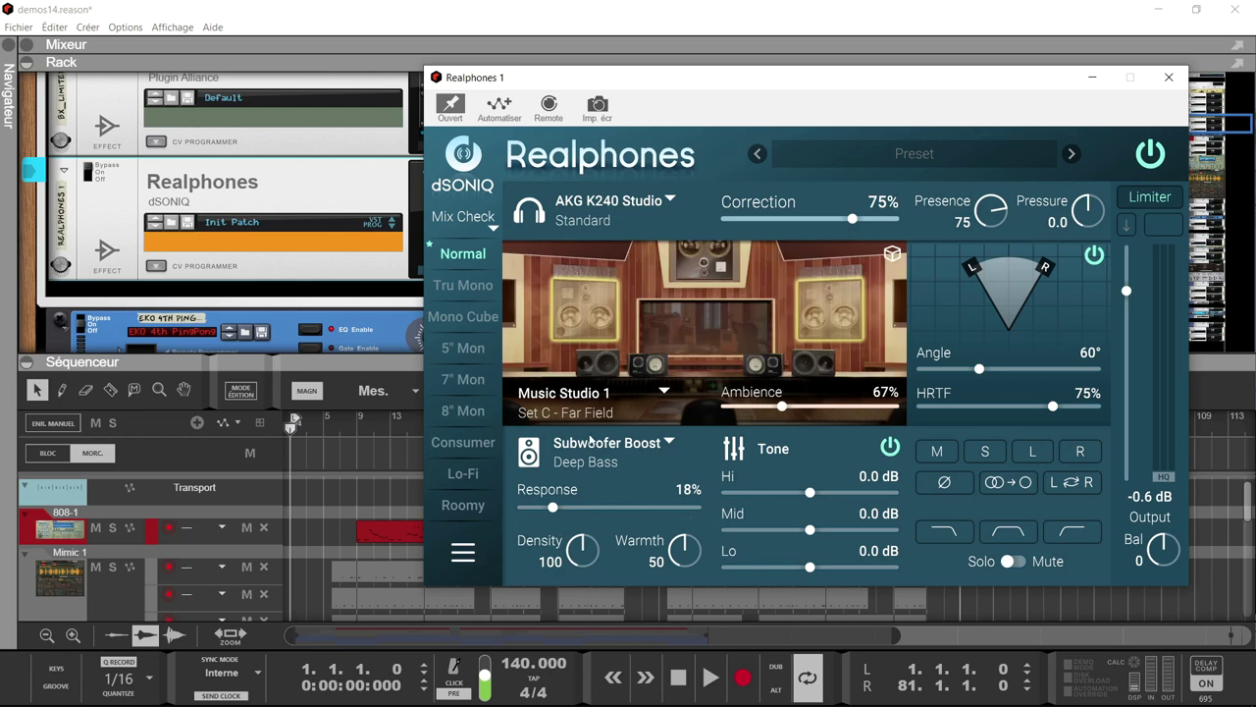
- Turn Easy Mode back on to return to the simplified plugin view
mouse_move(557, 315)
left_click(478, 557)
left_click(481, 526)
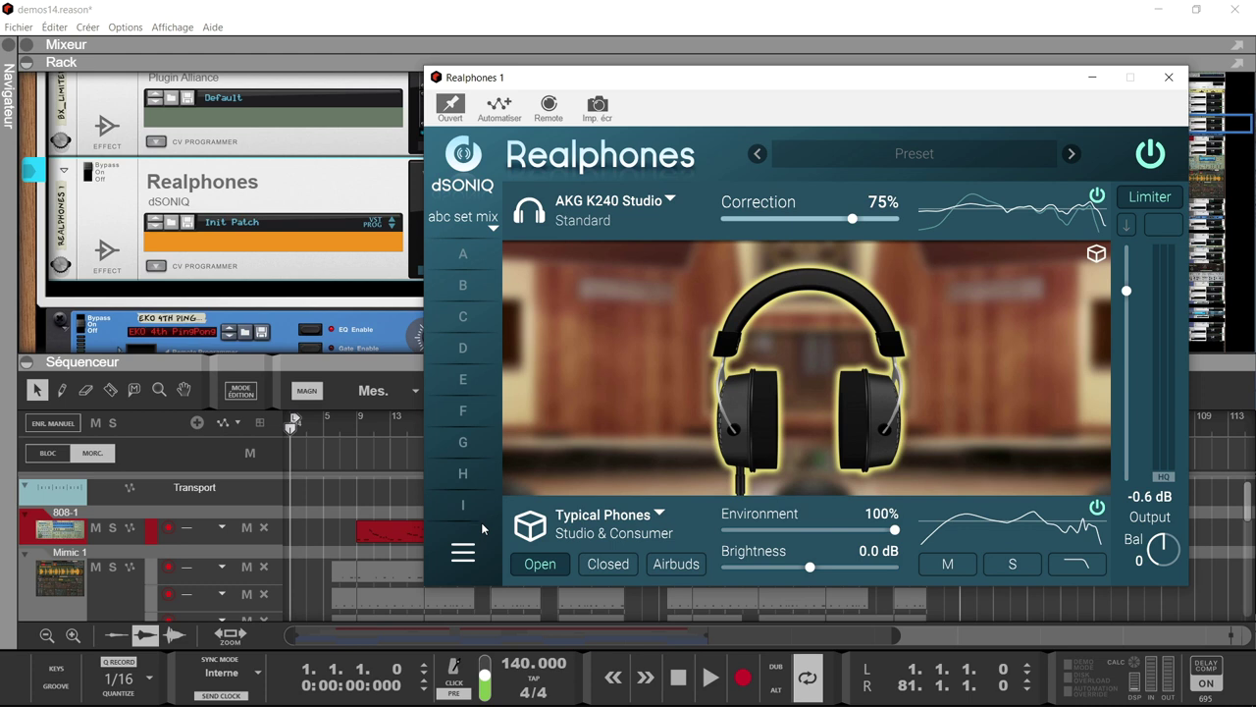
- Recall snapshot A of the abc set mix, play the song from the start and reposition the plugin window over the rack
left_click(460, 253)
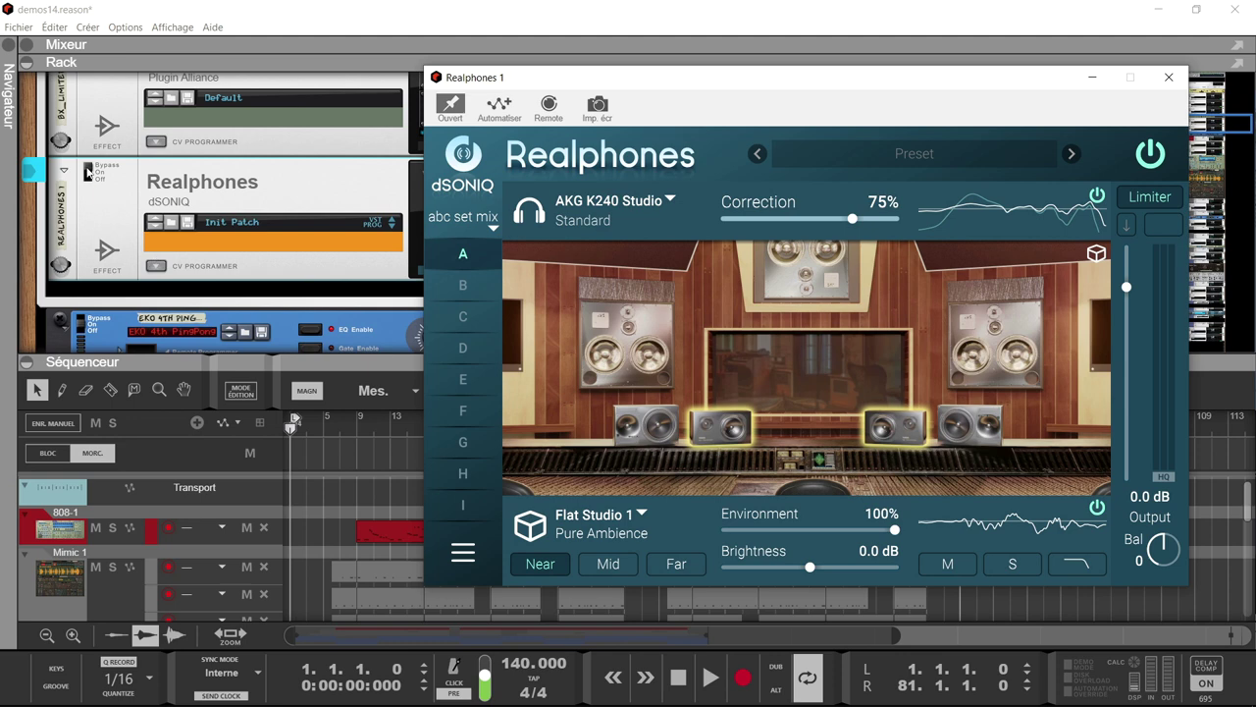
left_click(87, 173)
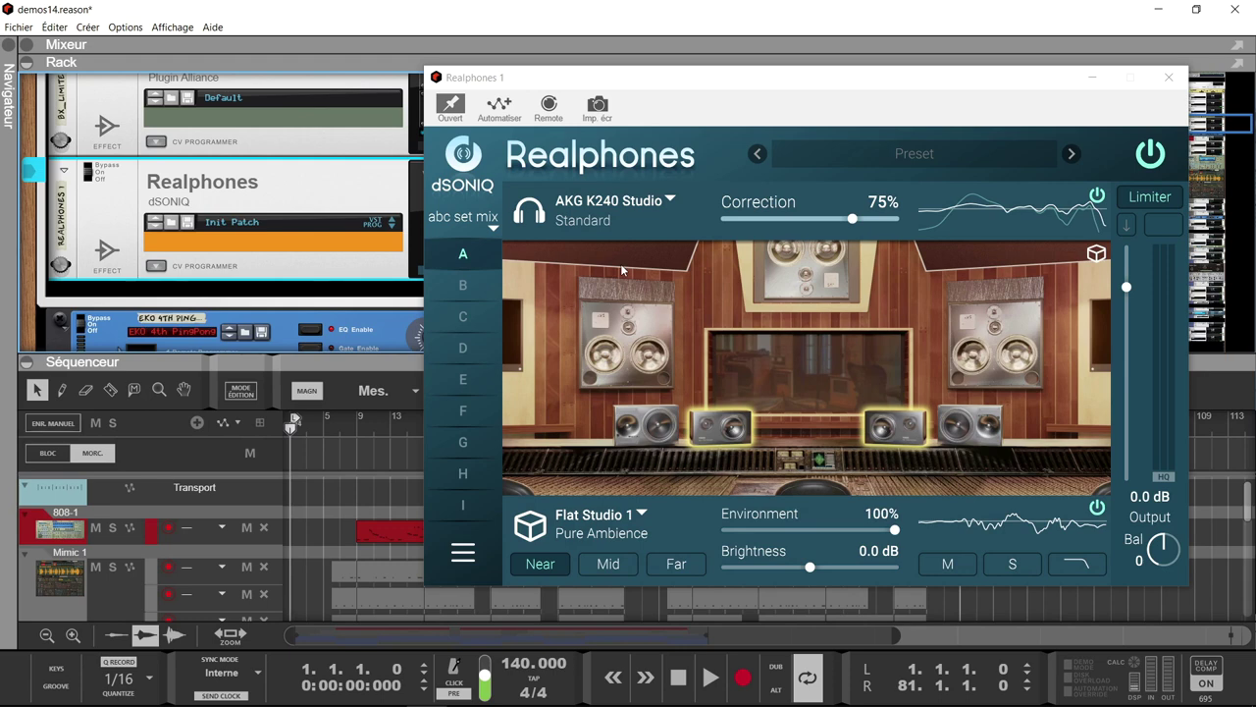
key("space")
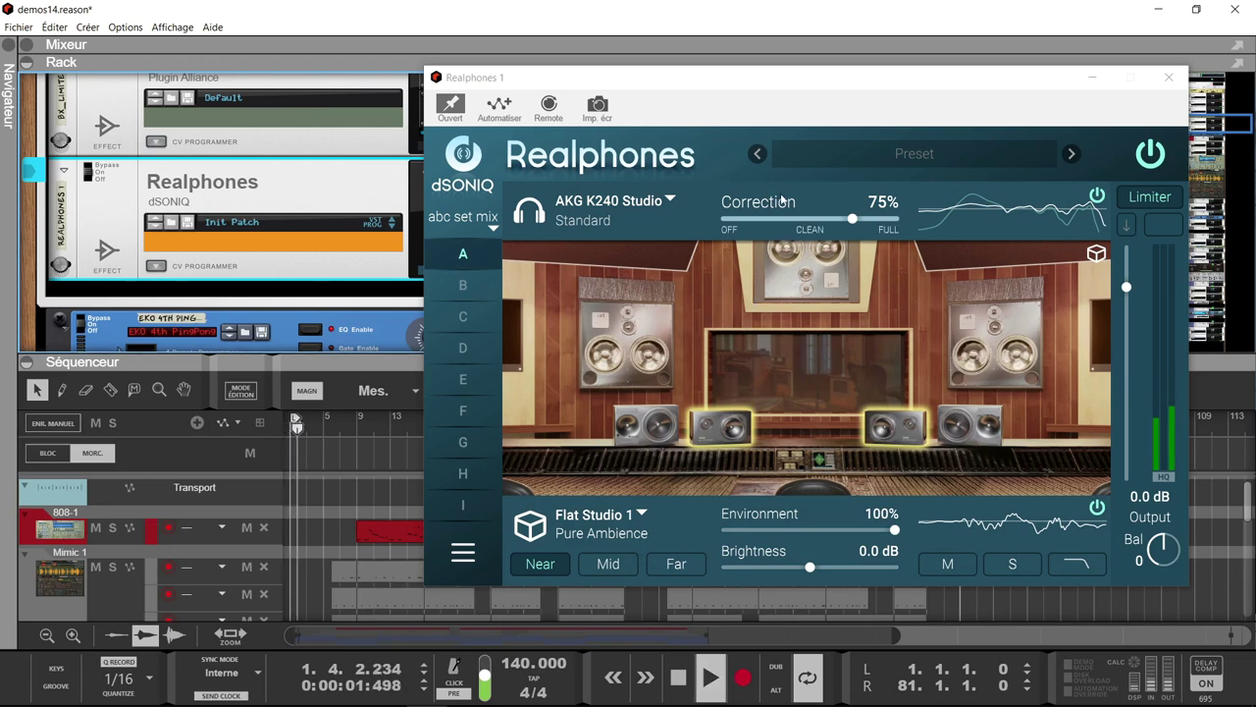
left_click_drag(853, 81, 608, 63)
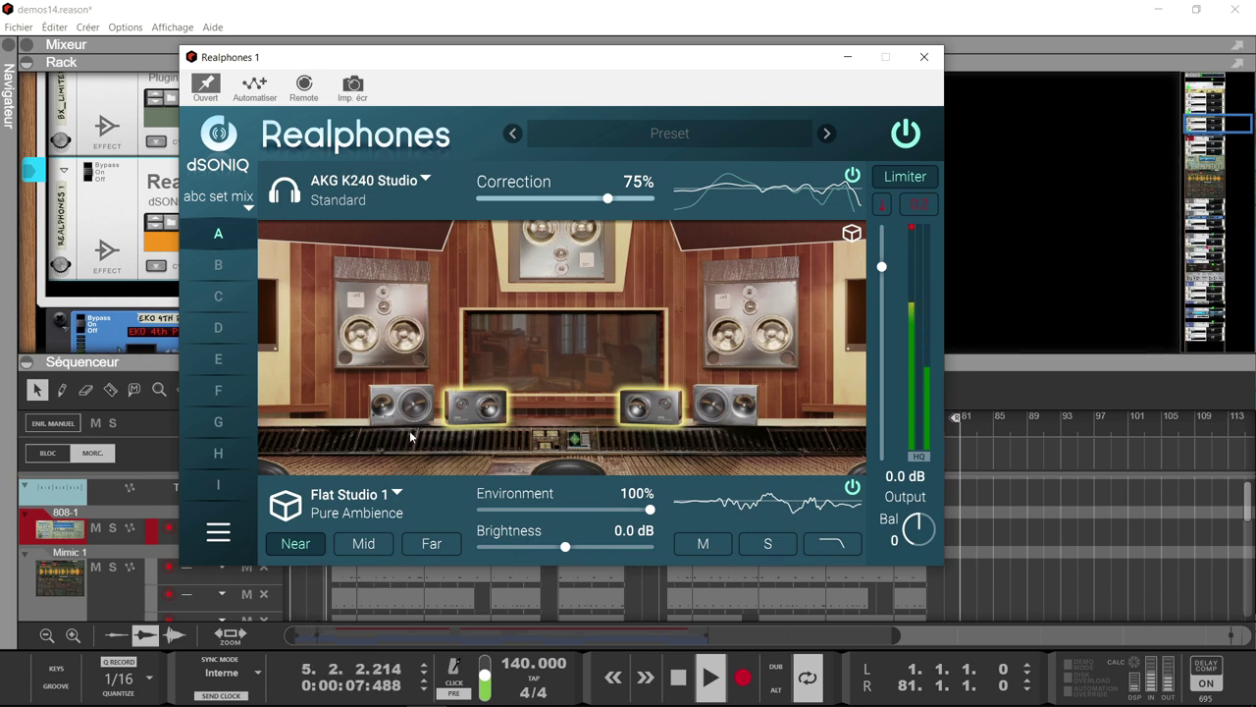
- Switch Flat Studio 1 to the Mid and back to the Near monitors during playback, reducing the output to -0.9 dB and then -1.5 dB
left_click(352, 546)
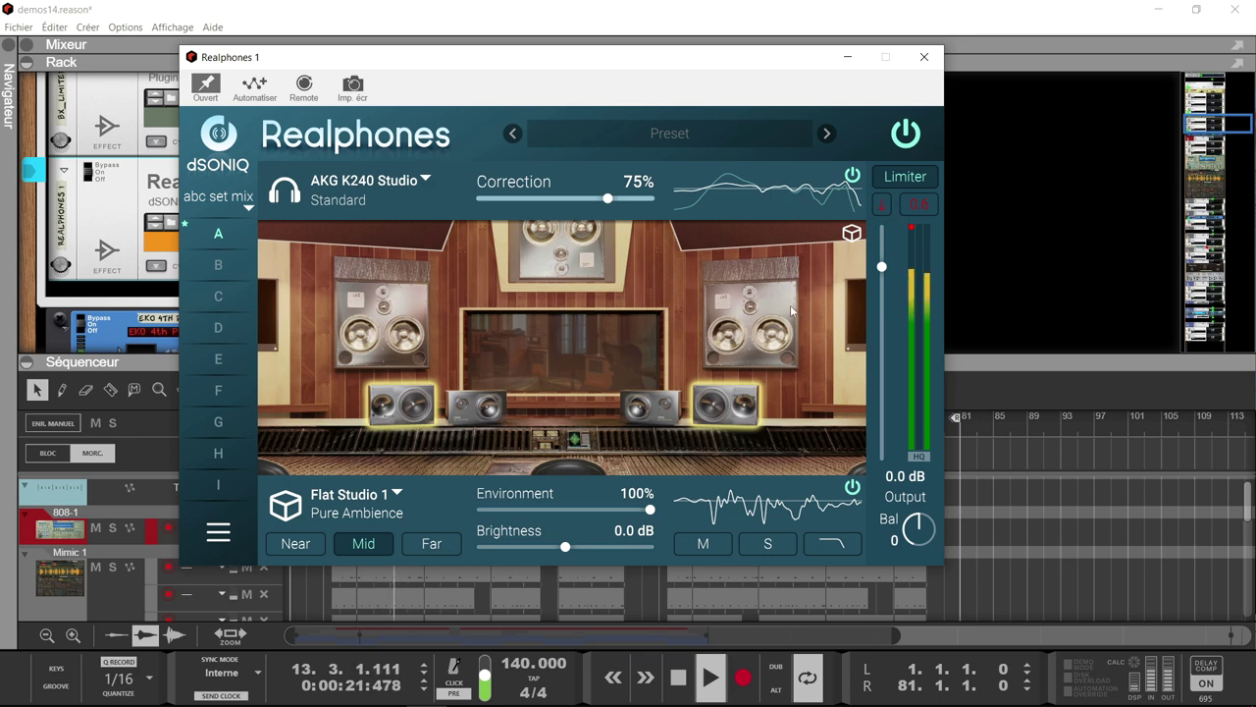
left_click(884, 204)
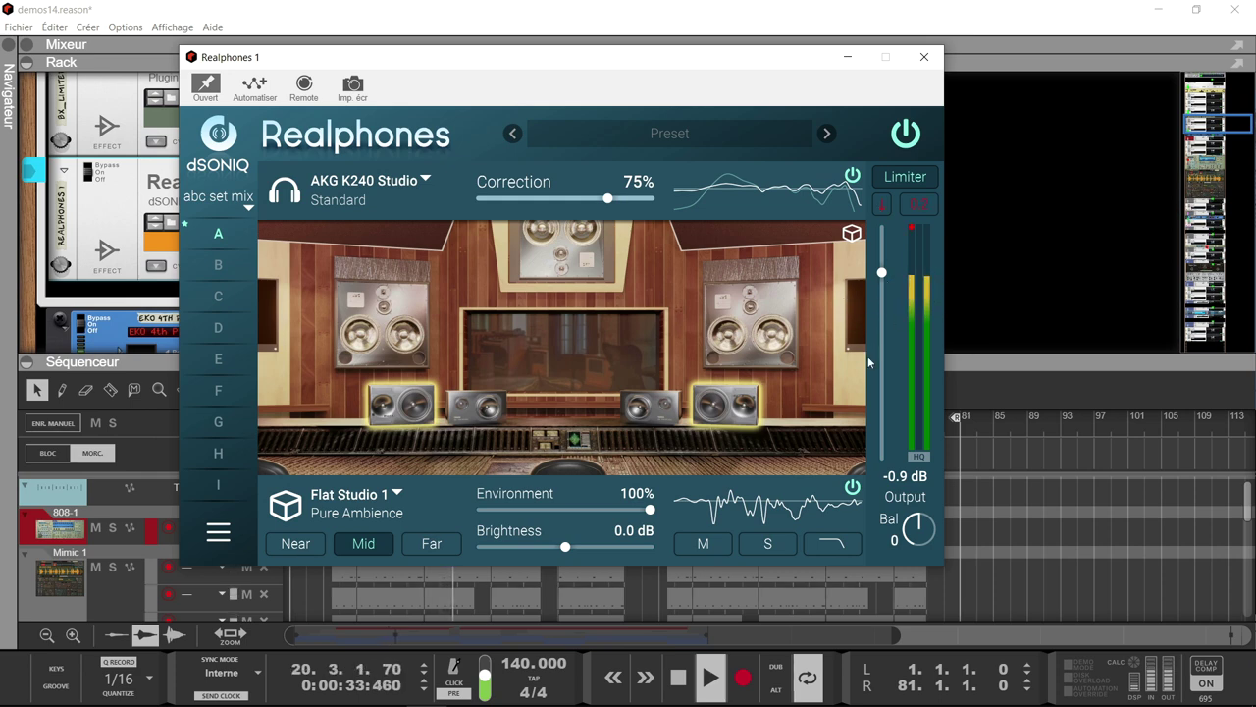
left_click(296, 546)
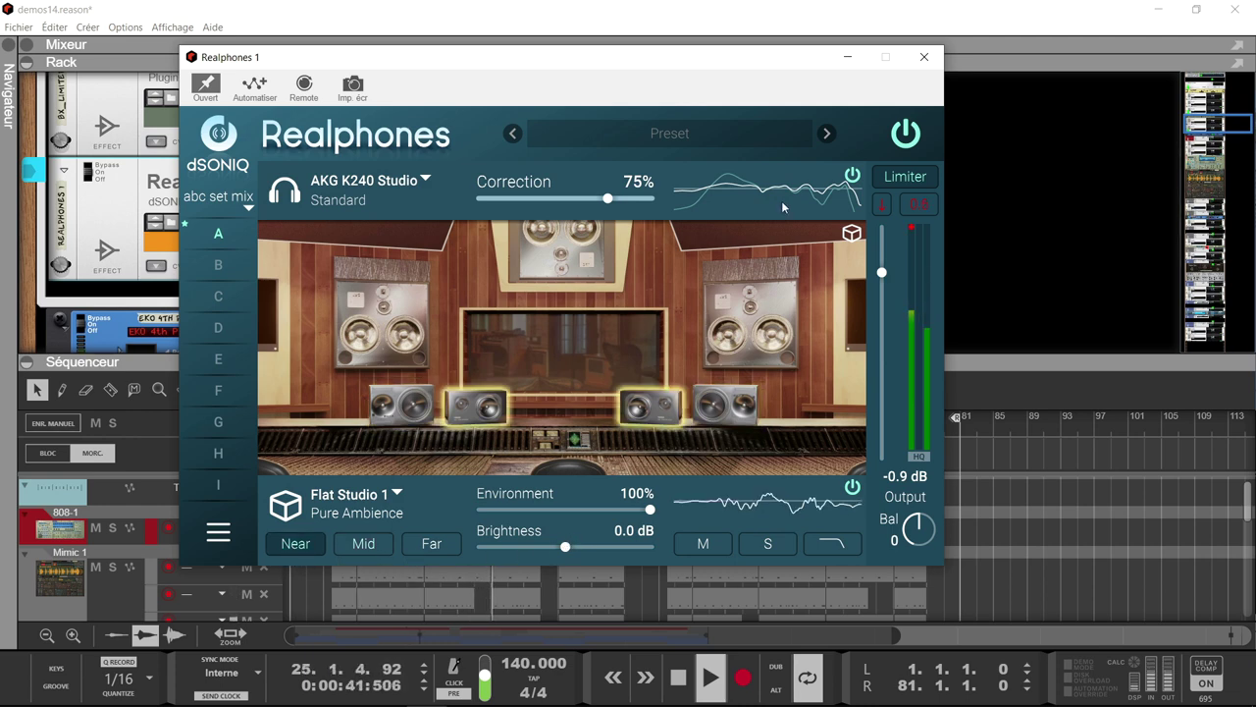
left_click(884, 207)
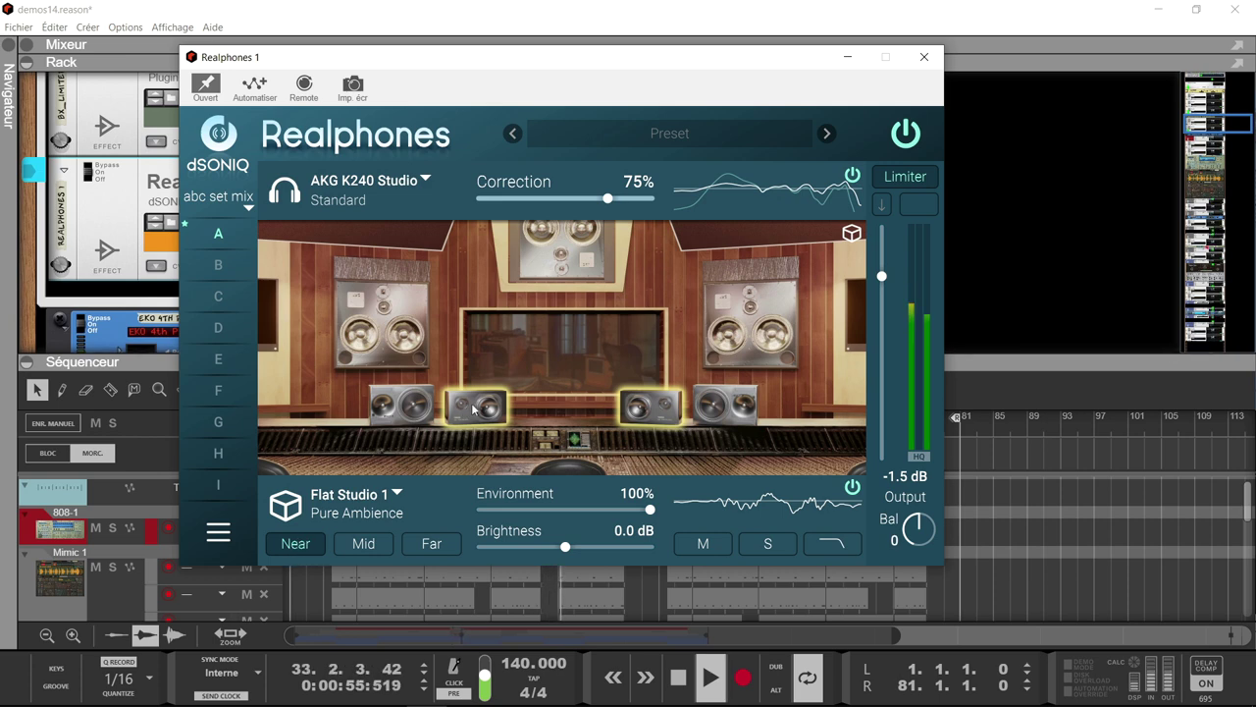
- Audition the Mid and Far monitors of Flat Studio 1, bypass and re-enable the environment, and stop playback
left_click(364, 545)
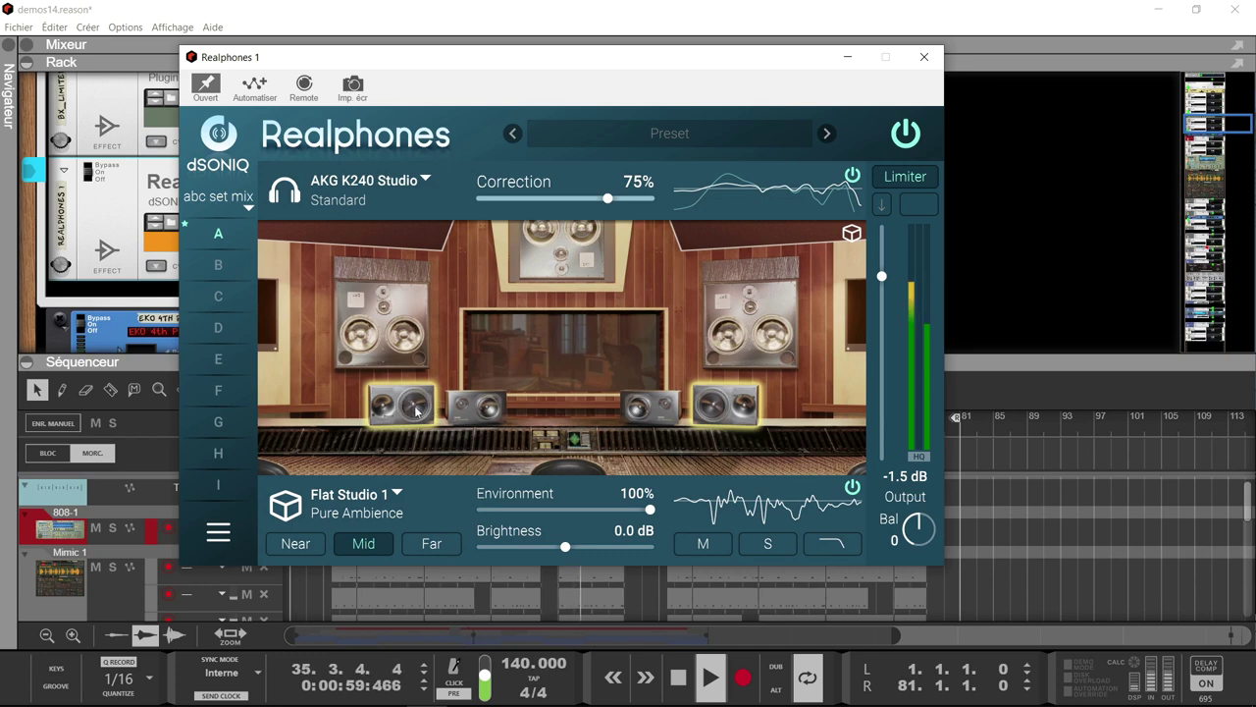
left_click(433, 545)
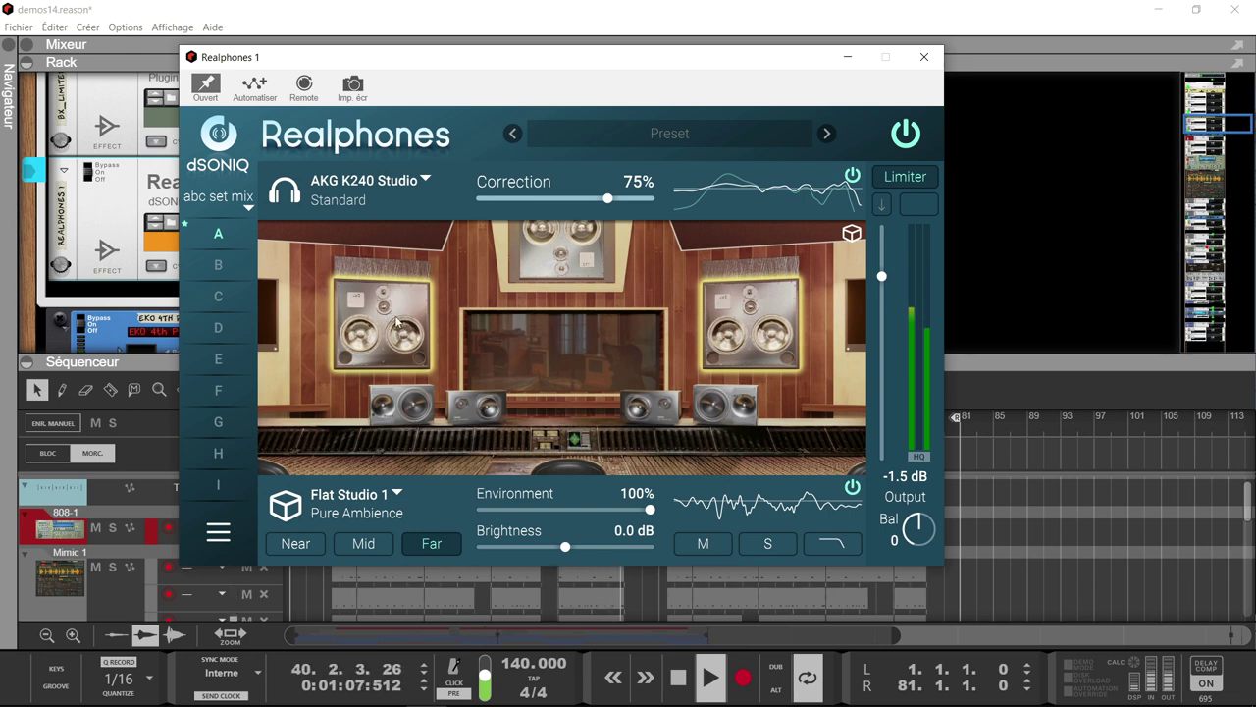
left_click(853, 487)
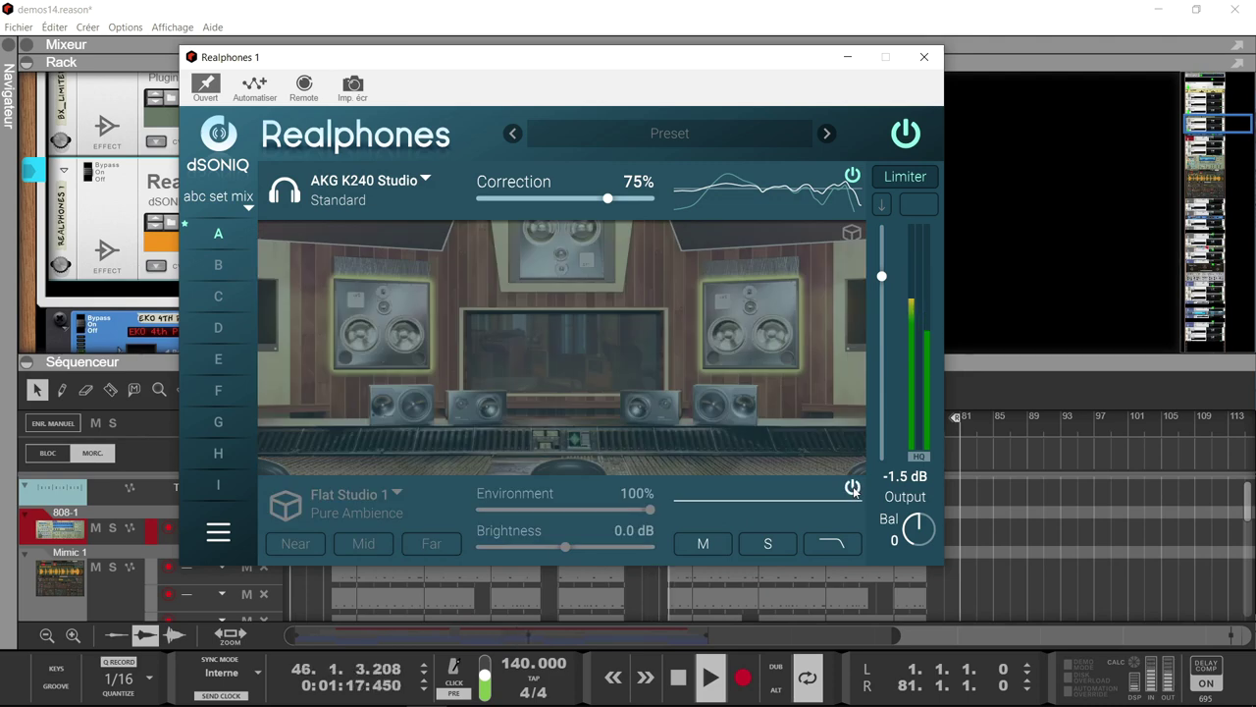
left_click(853, 487)
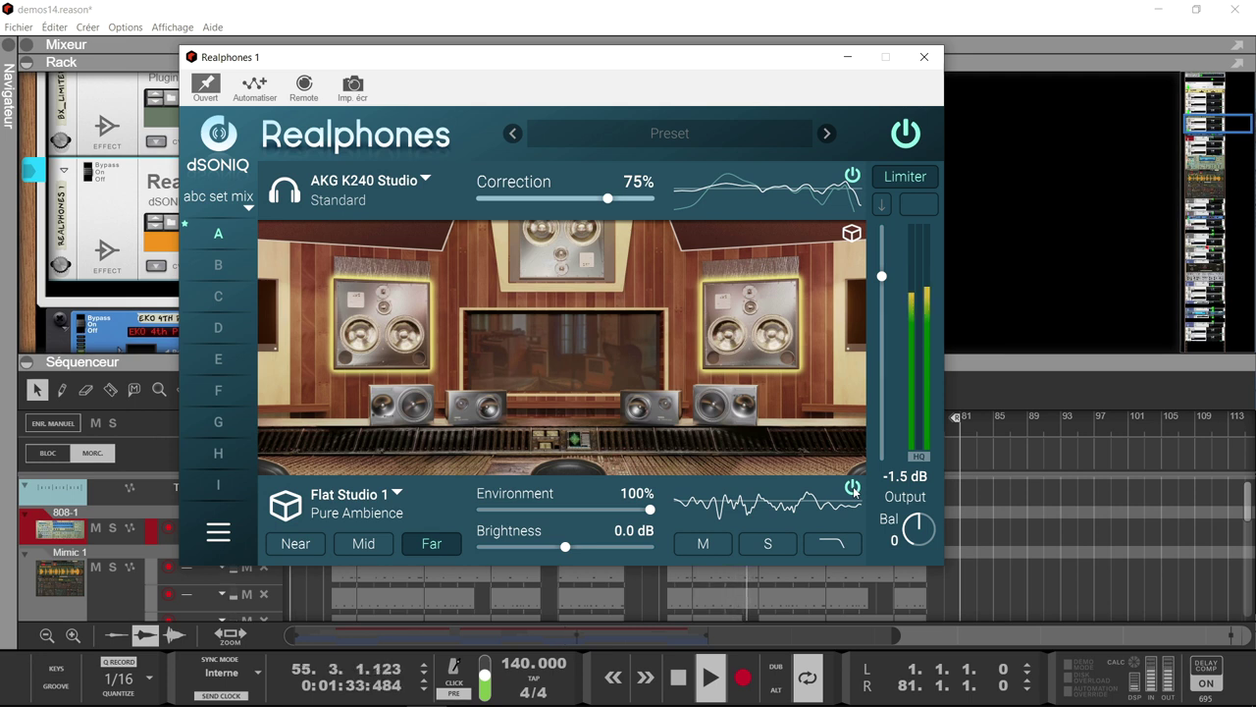
key("space")
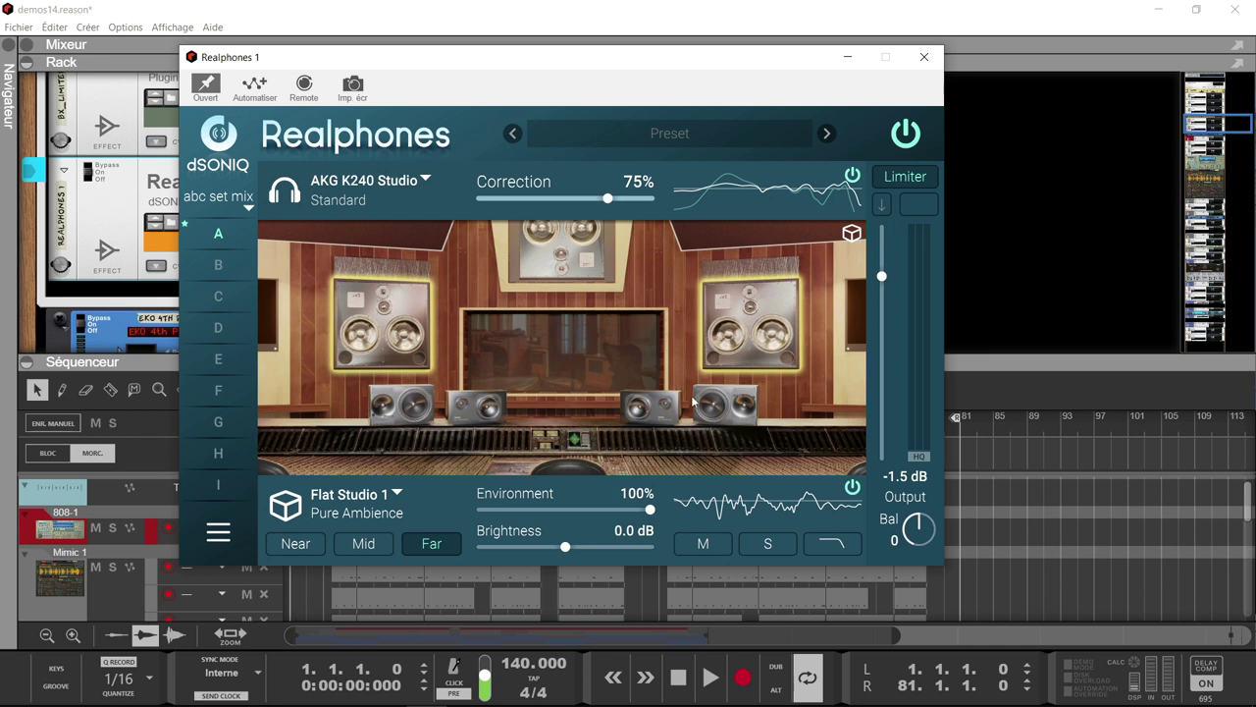
- Recall snapshot B with the Mix Elements environment
left_click(218, 267)
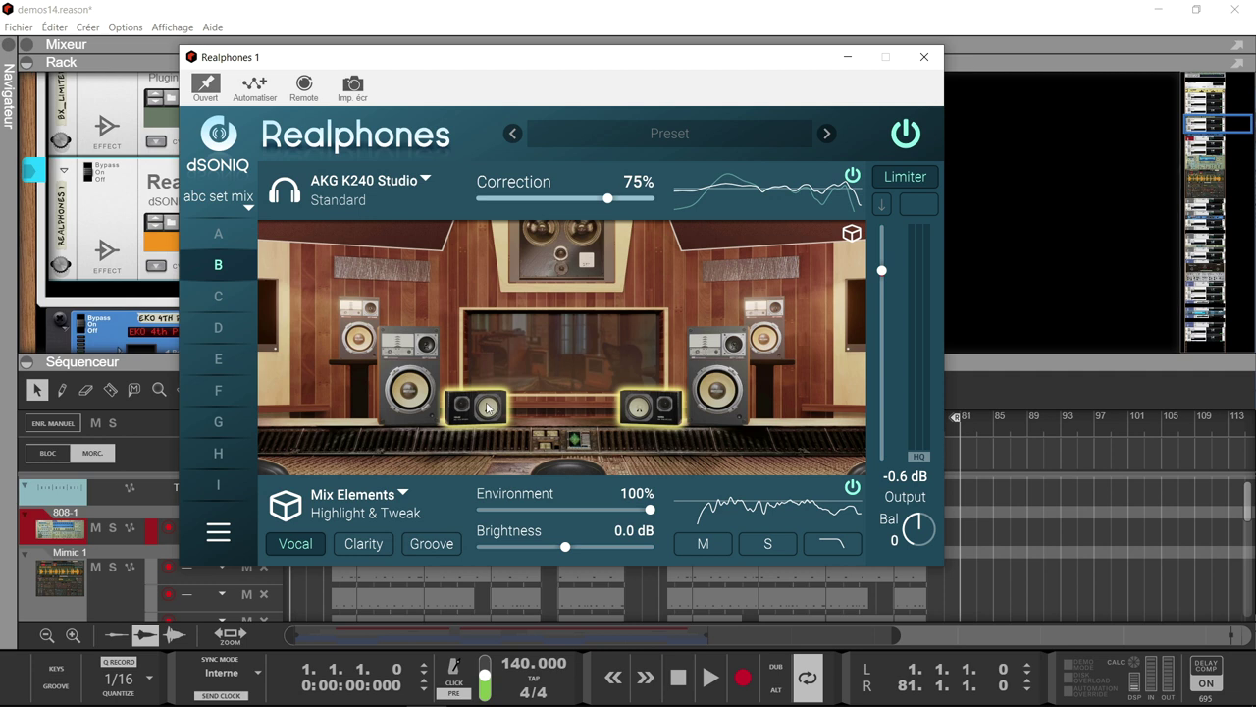
- Play the song, switch Mix Elements to Clarity, and lower the output to -4.0 dB
key("space")
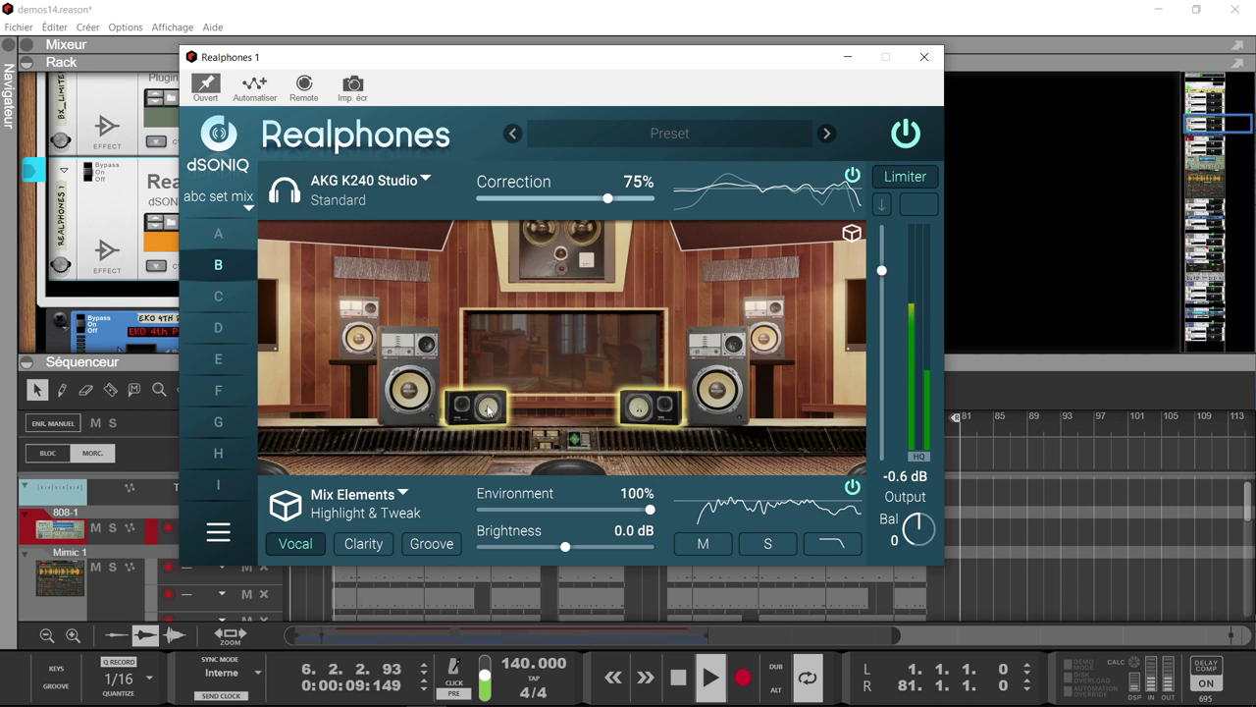
left_click(377, 551)
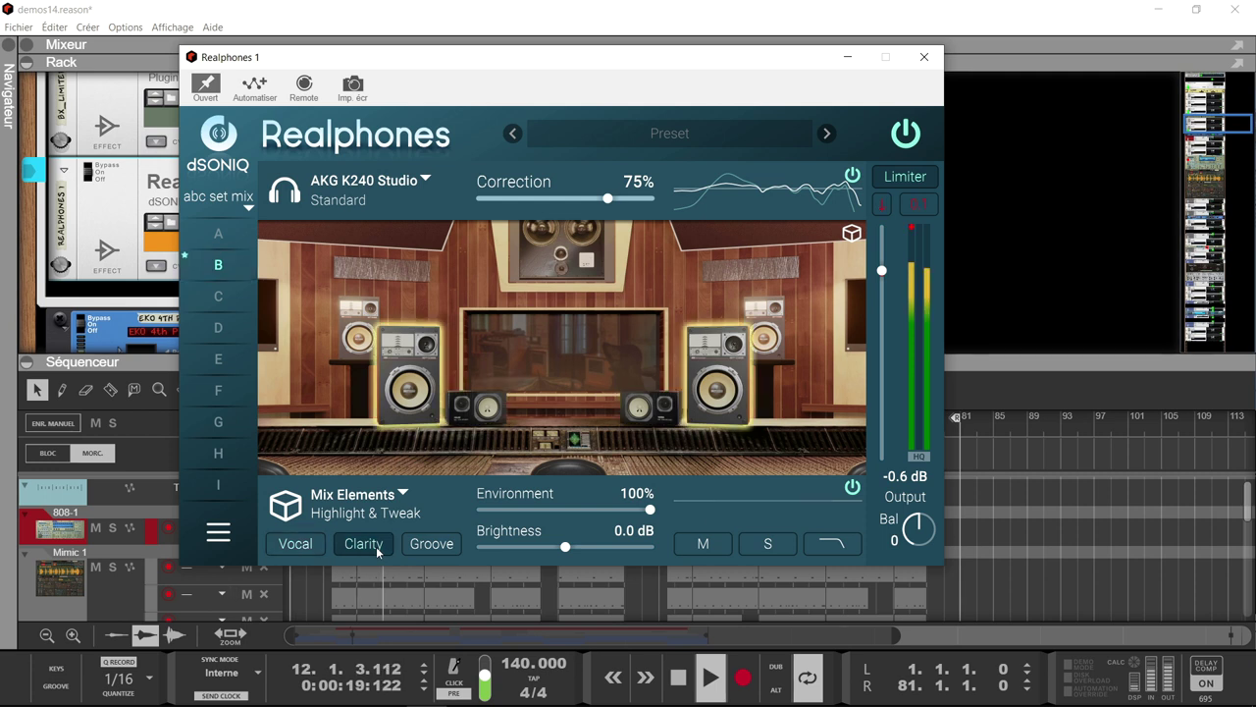
left_click(881, 205)
left_click(913, 230)
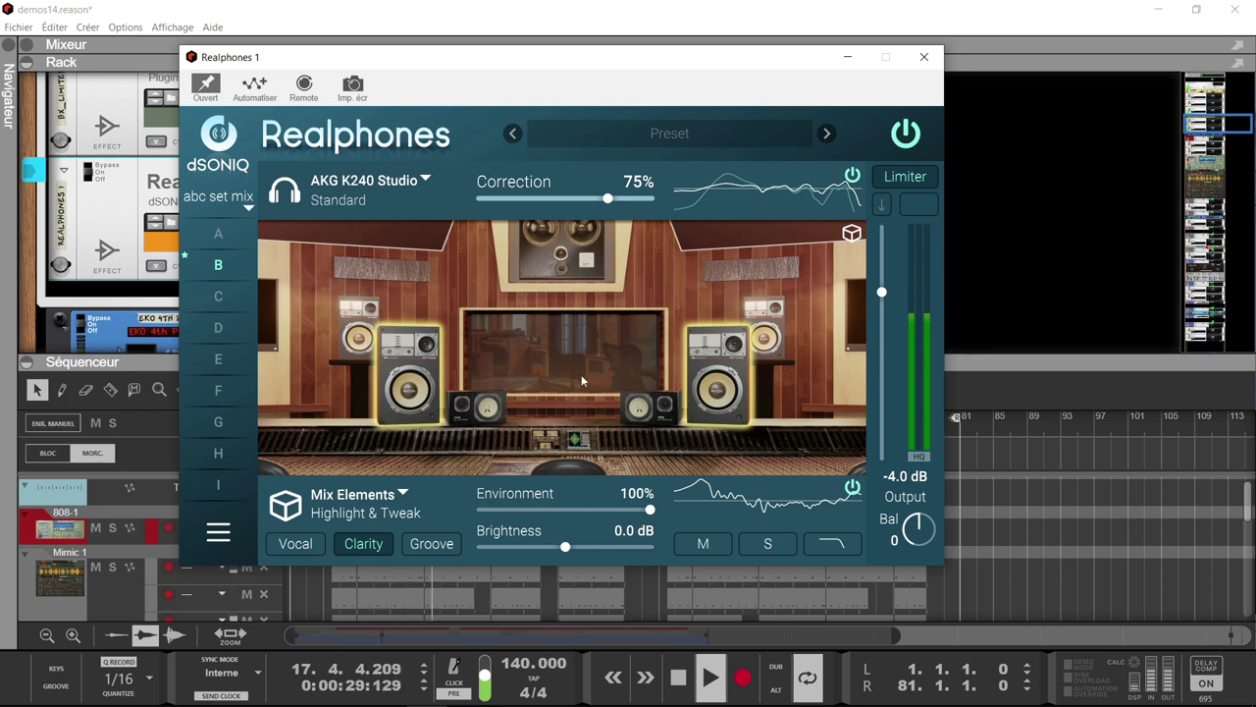
- Compare Environment at 0% and 100%, and Correction at 0% and 100%, during playback
left_click_drag(649, 509, 461, 542)
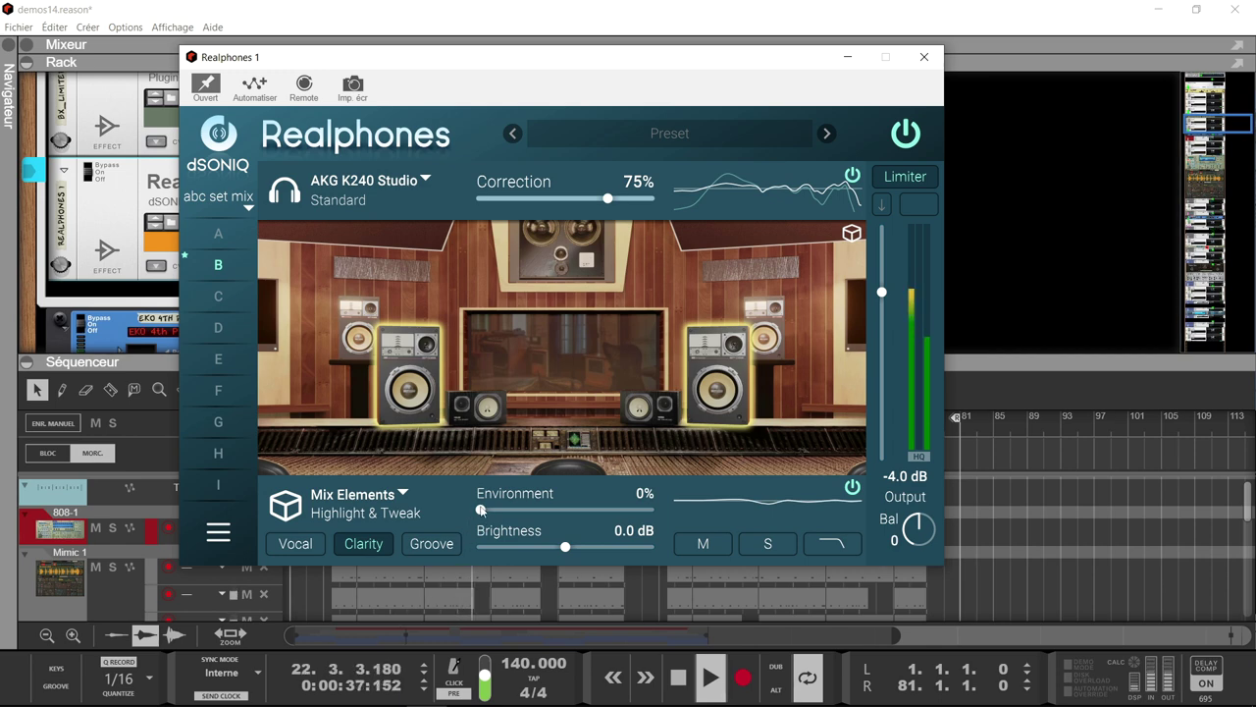
left_click_drag(483, 511, 675, 504)
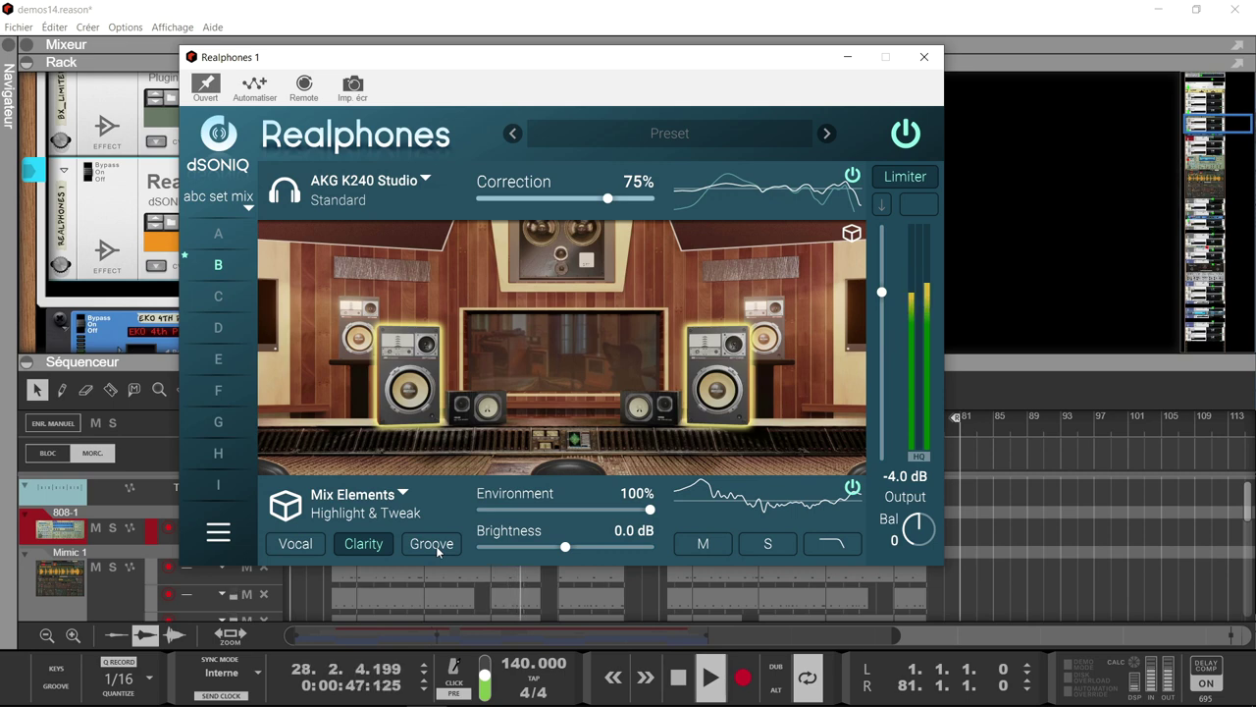
left_click_drag(609, 200, 447, 241)
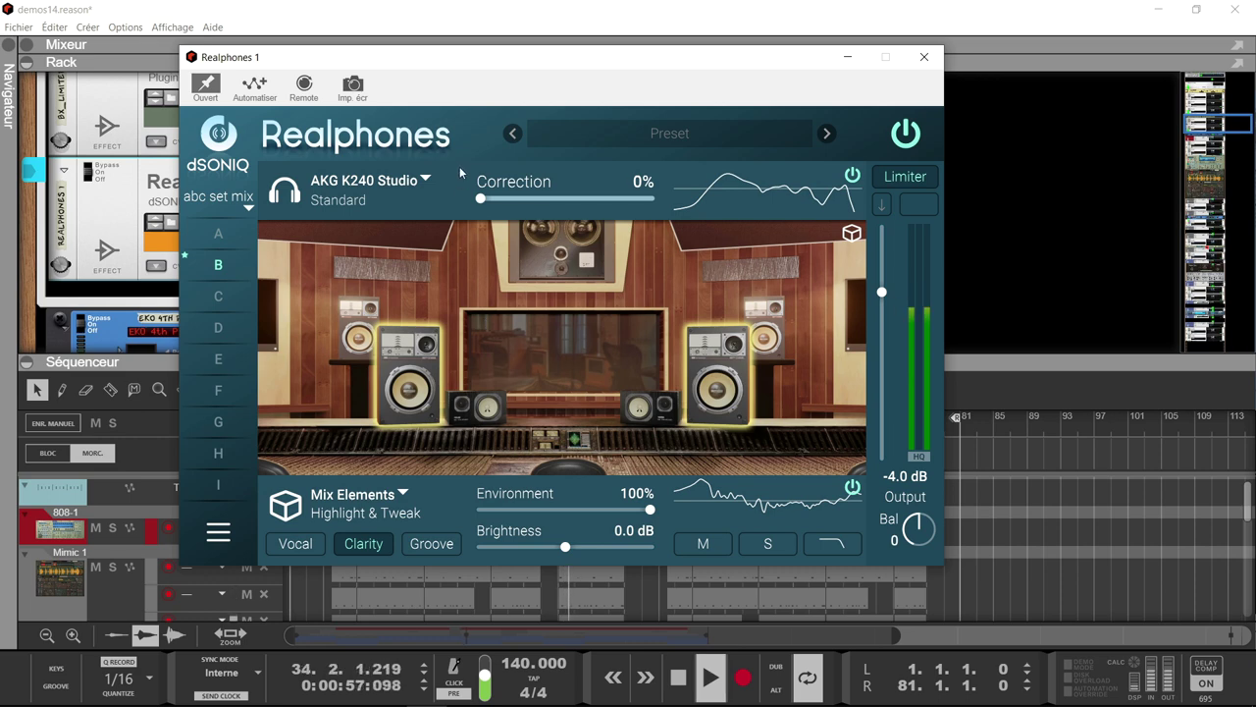
left_click_drag(483, 203, 616, 202)
left_click_drag(634, 198, 664, 197)
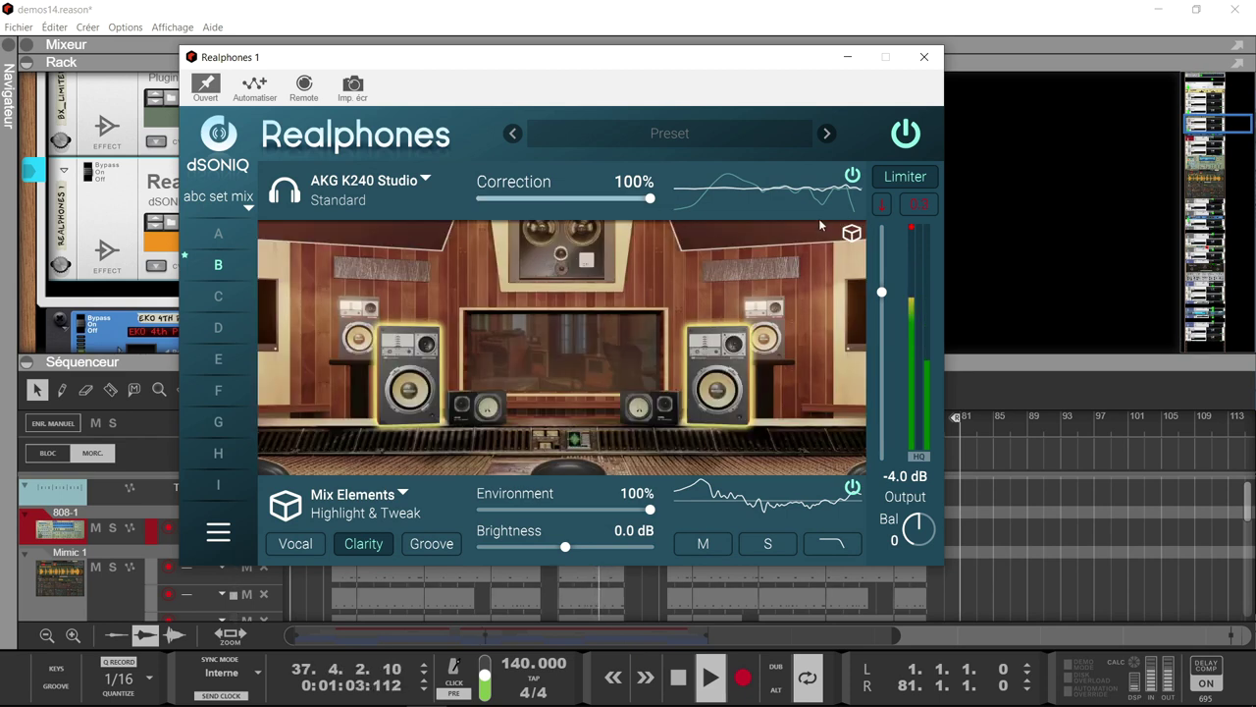
- Lower the output to -4.8 dB, clear the clip indicator and set Correction to 75%
left_click(887, 204)
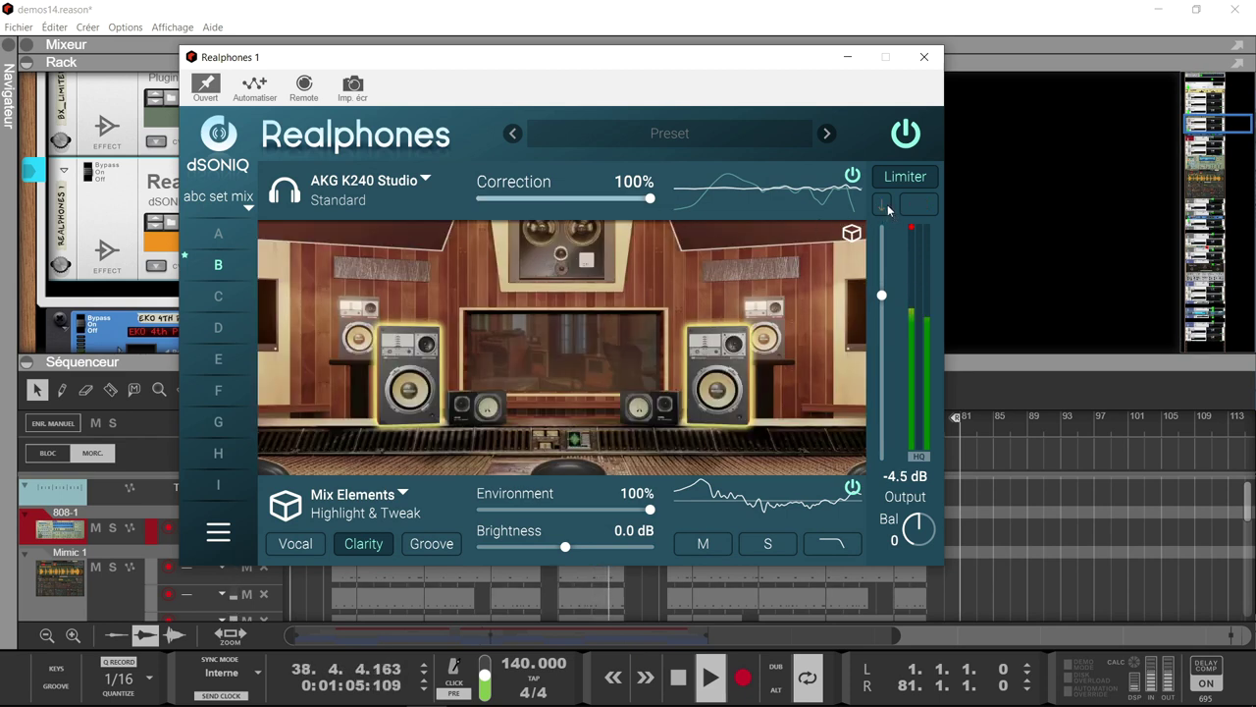
left_click(913, 231)
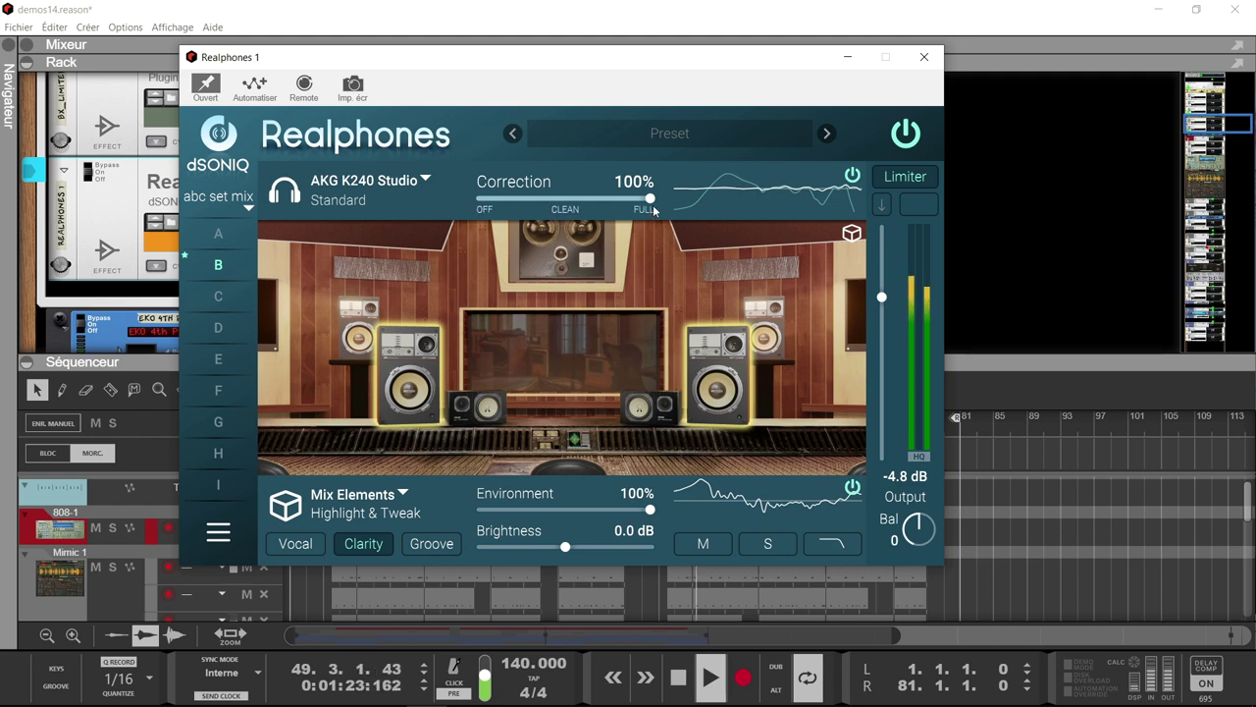
left_click_drag(649, 200, 605, 217)
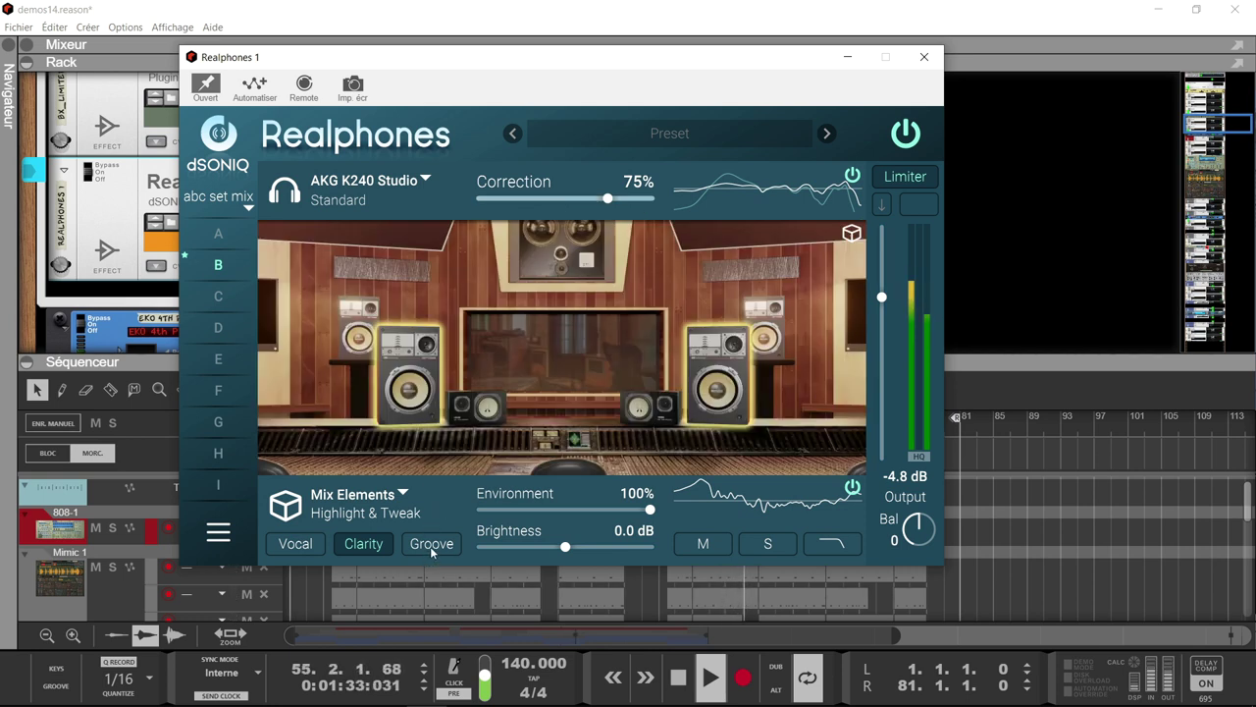
- Switch Mix Elements to Groove and compare it with the environment bypassed, leaving the environment enabled
left_click(431, 544)
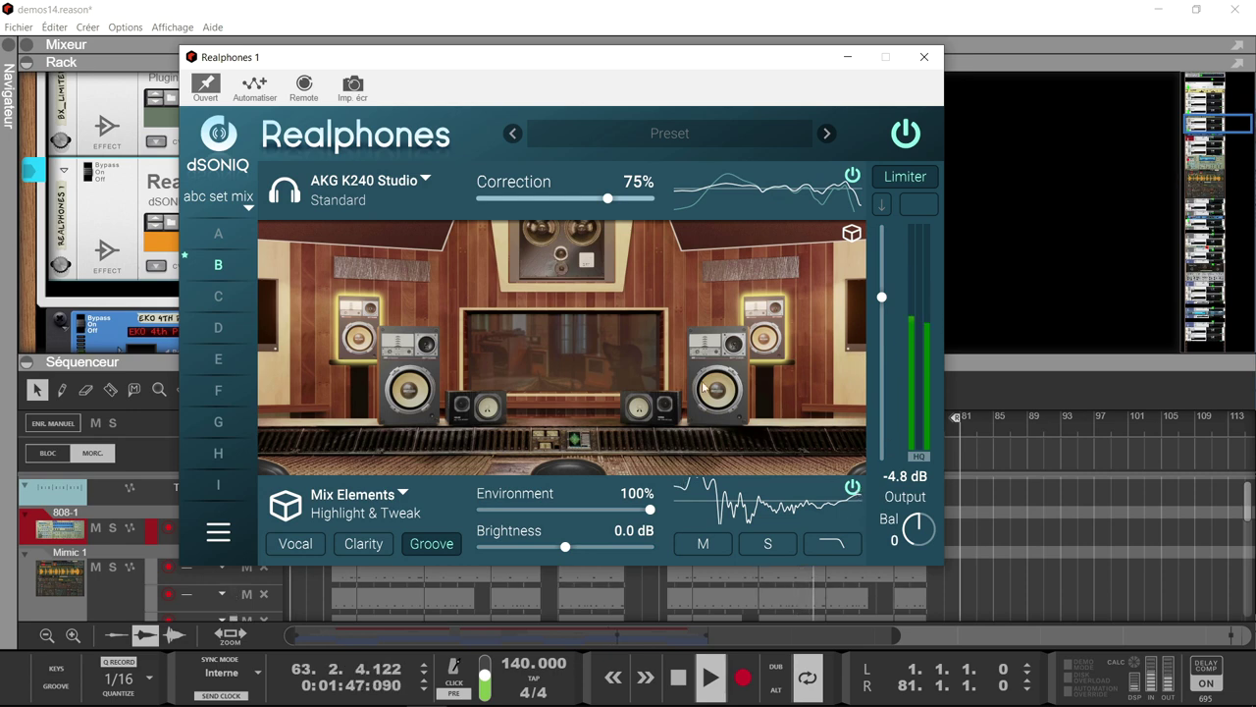
left_click(852, 488)
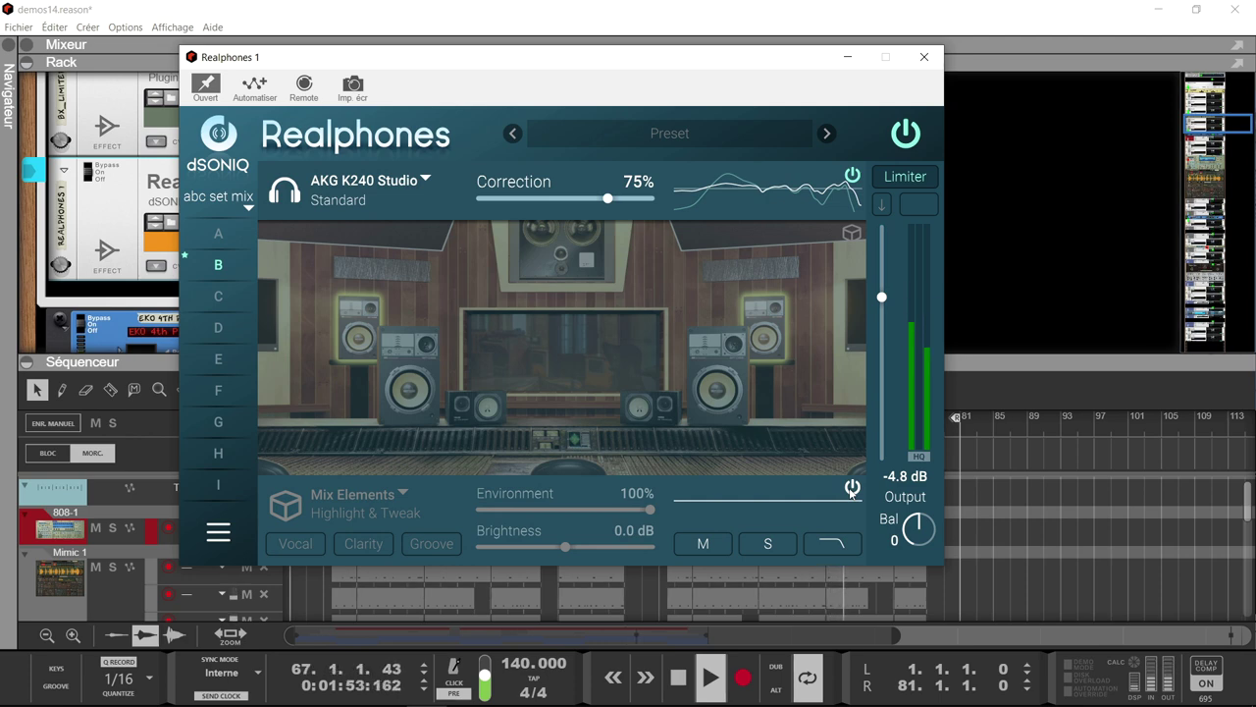
left_click(852, 488)
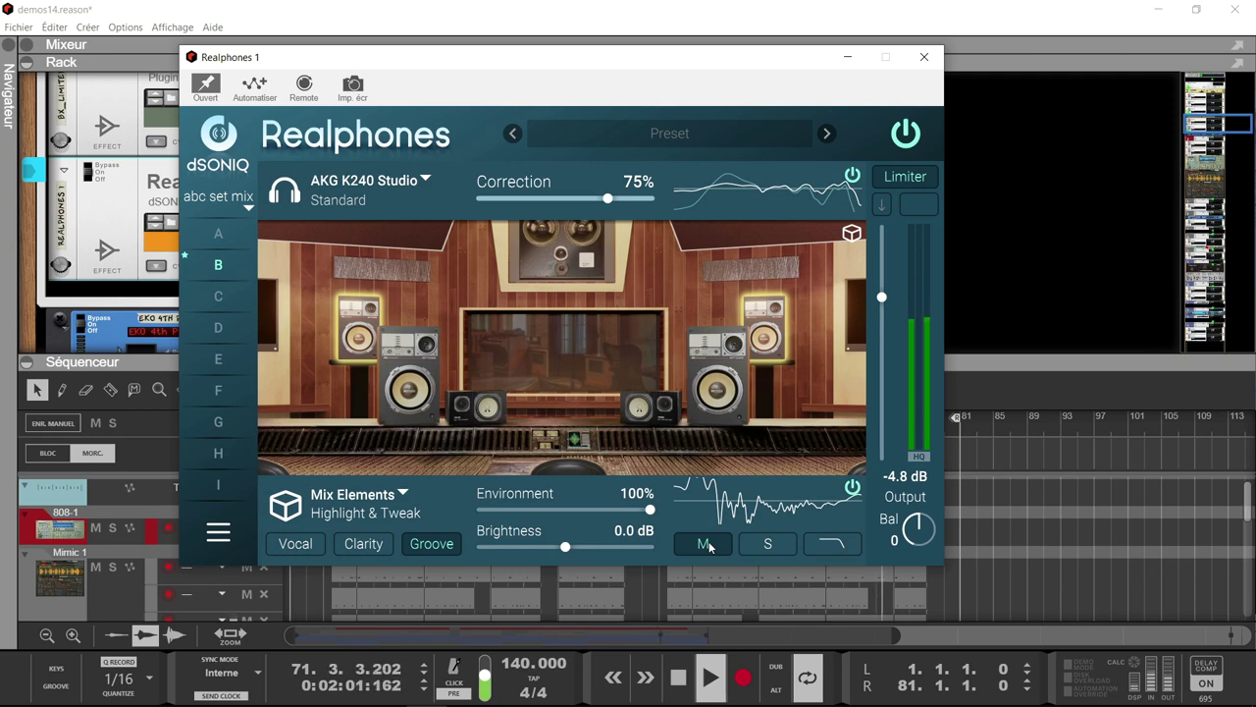
- Audition the Groove environment with mid, side and low-pass listening, ending with all three switched off
left_click(767, 542)
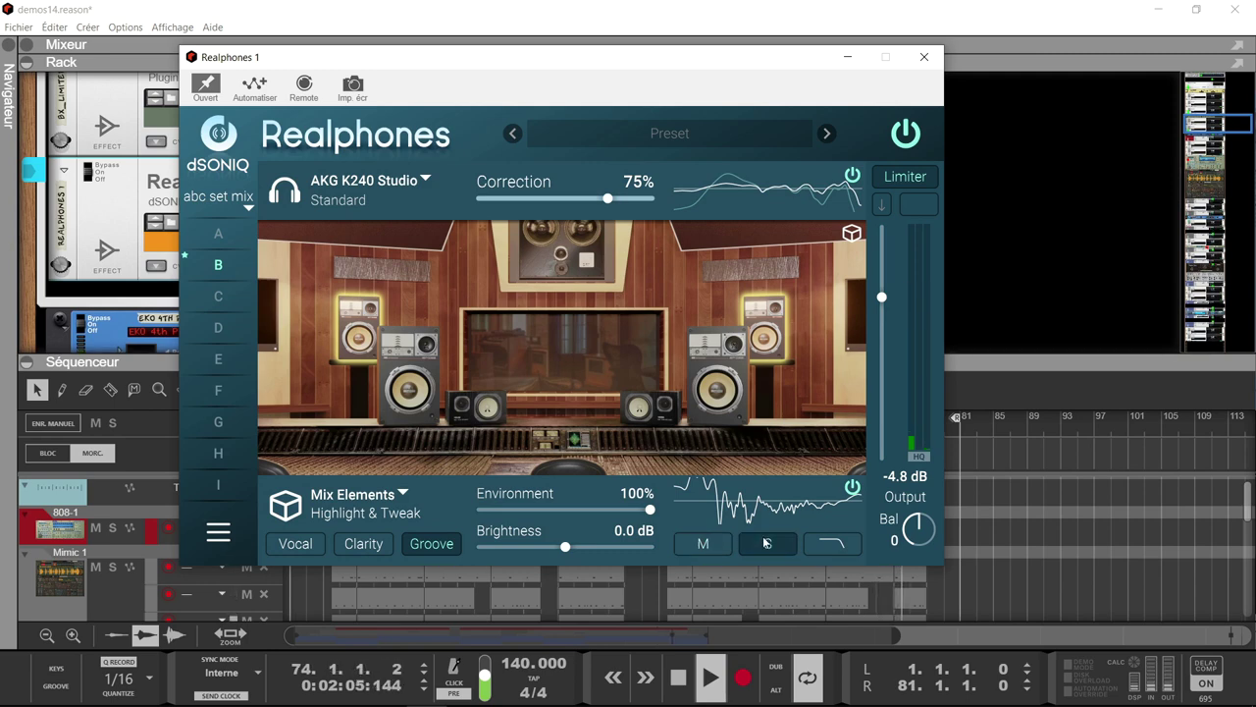
left_click(830, 543)
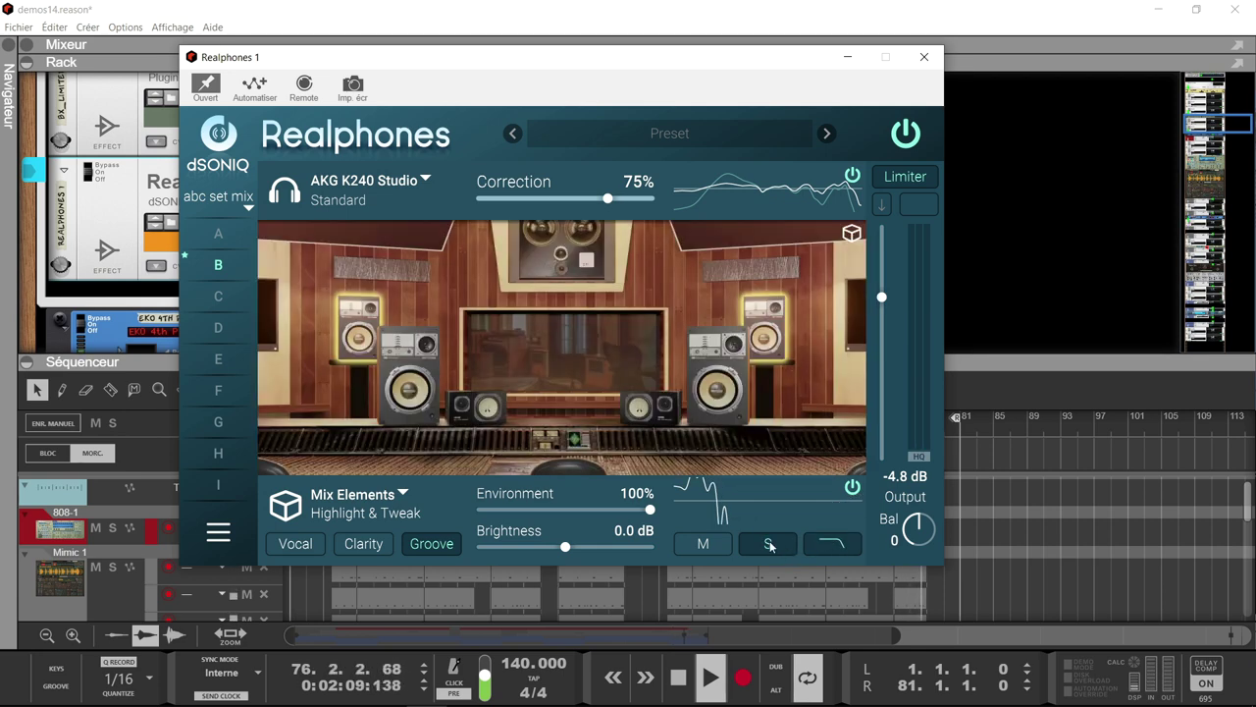
left_click(770, 544)
left_click(832, 542)
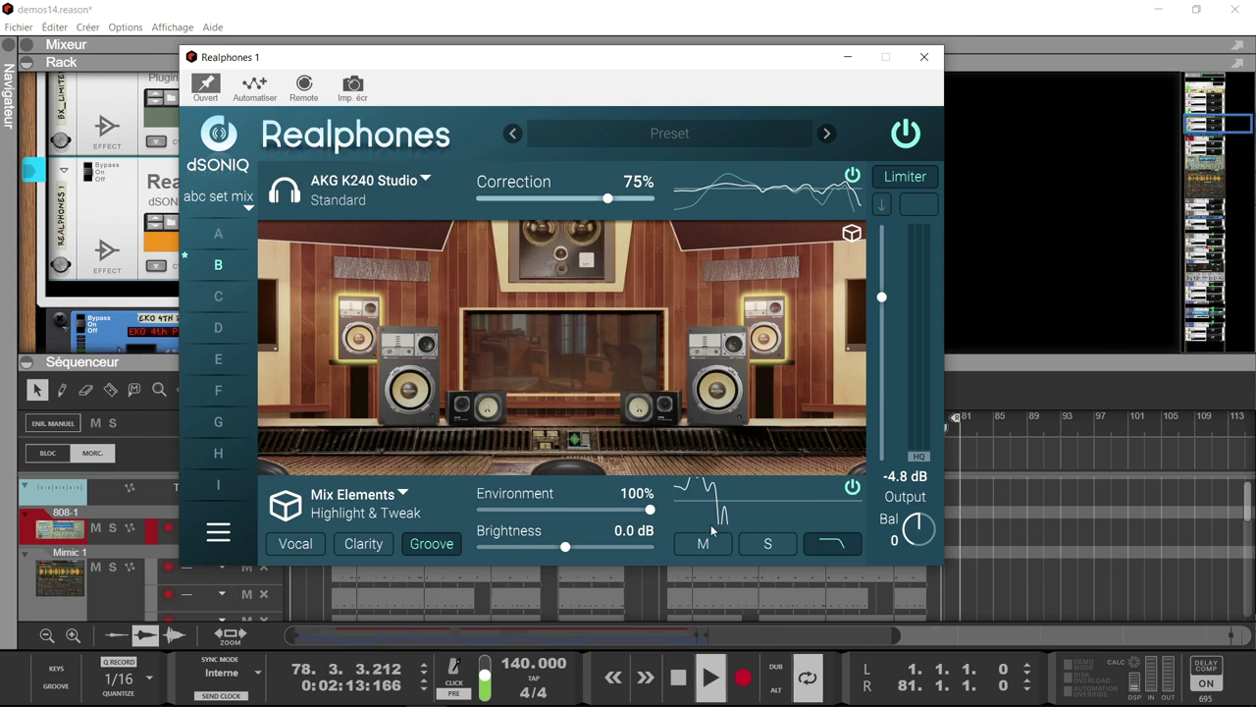
left_click(773, 542)
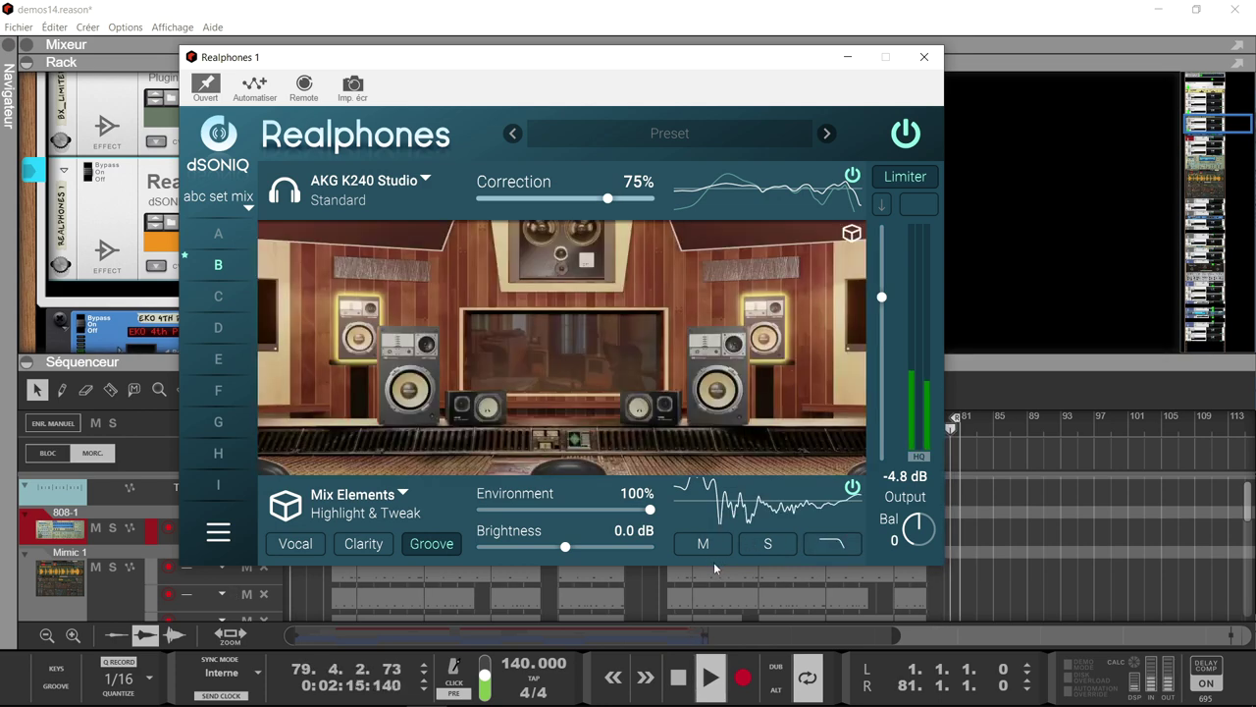
- Alternate between the Vocal and Groove monitors of Mix Elements, ending on Groove
left_click(296, 544)
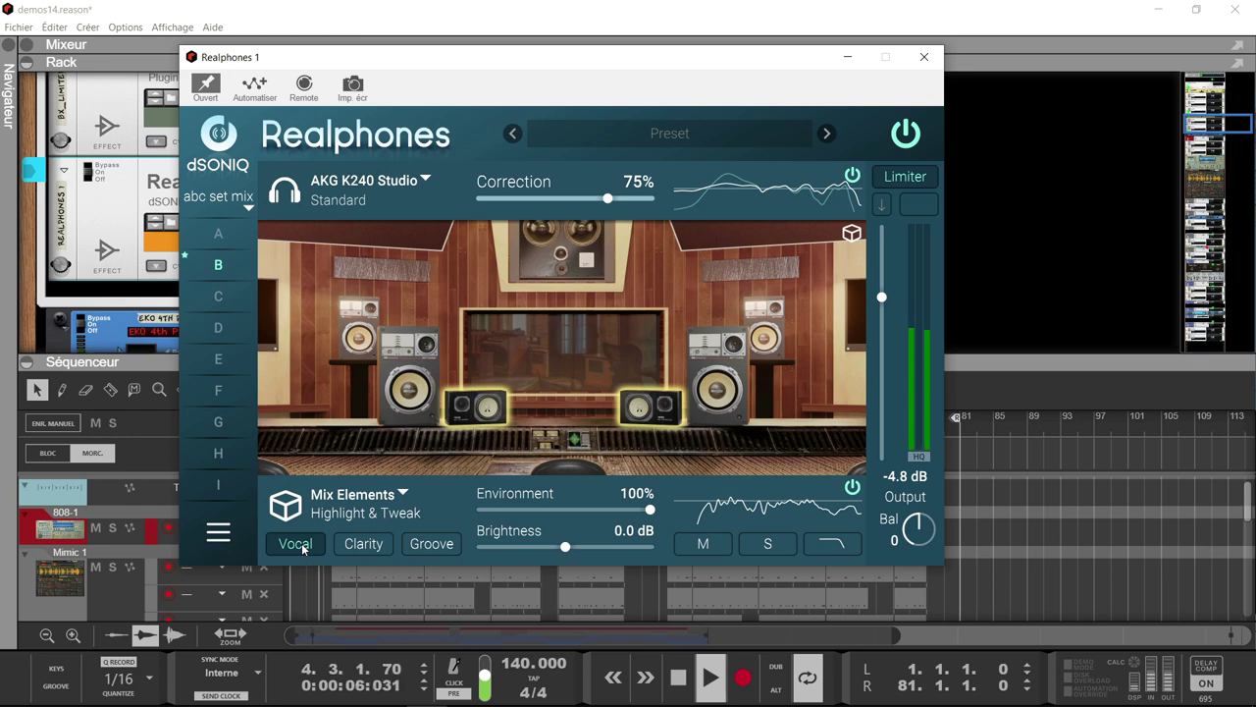
left_click(427, 545)
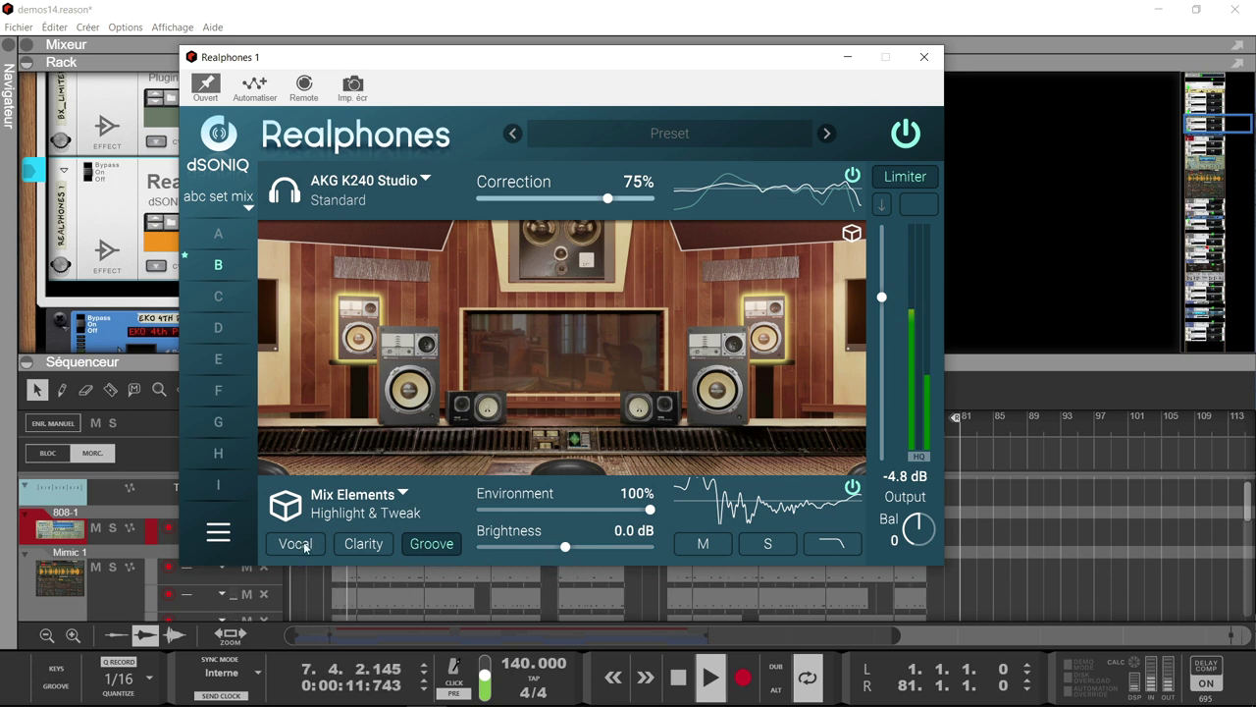
left_click(304, 546)
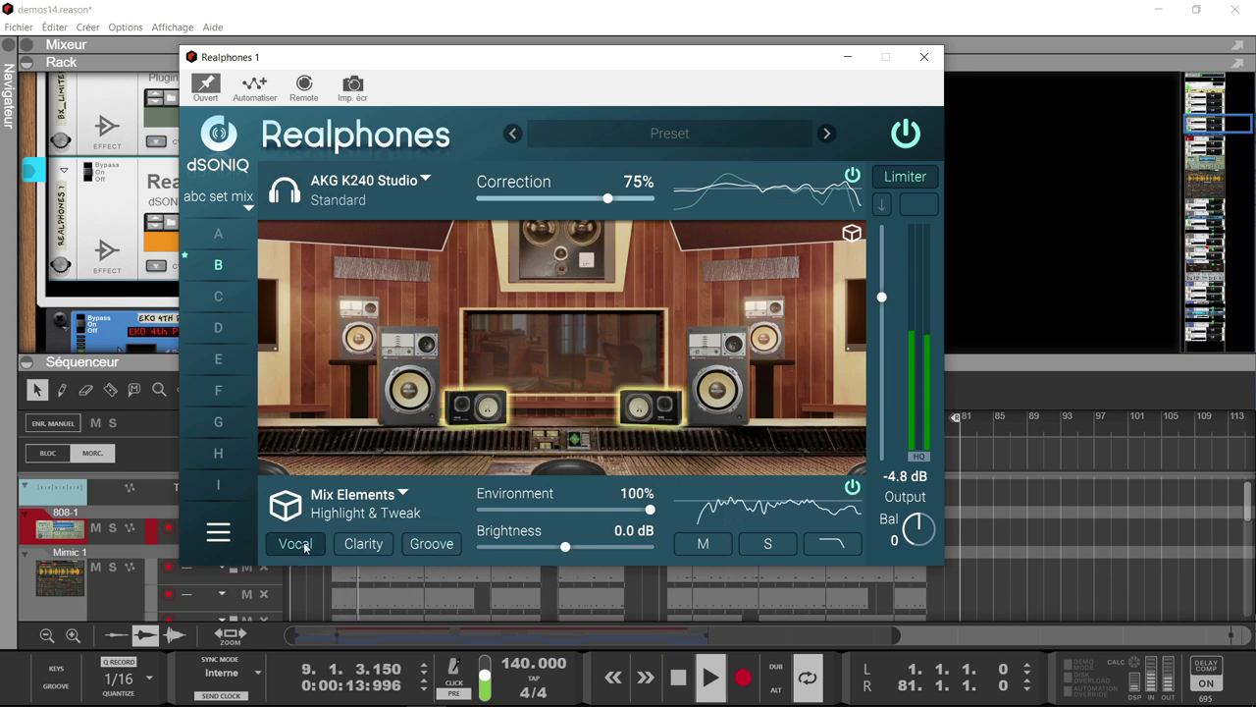
left_click(436, 546)
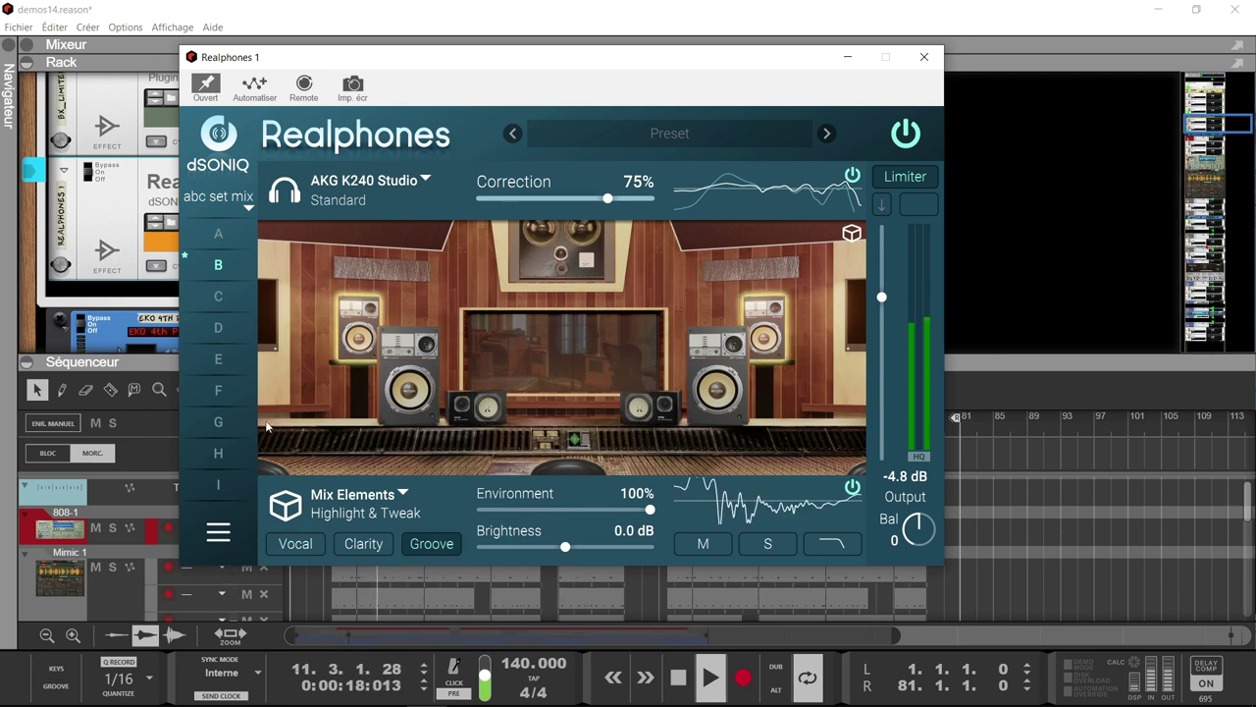
- Recall snapshot C with the Spectrum environment and lower its output to -4.8 dB
left_click(220, 295)
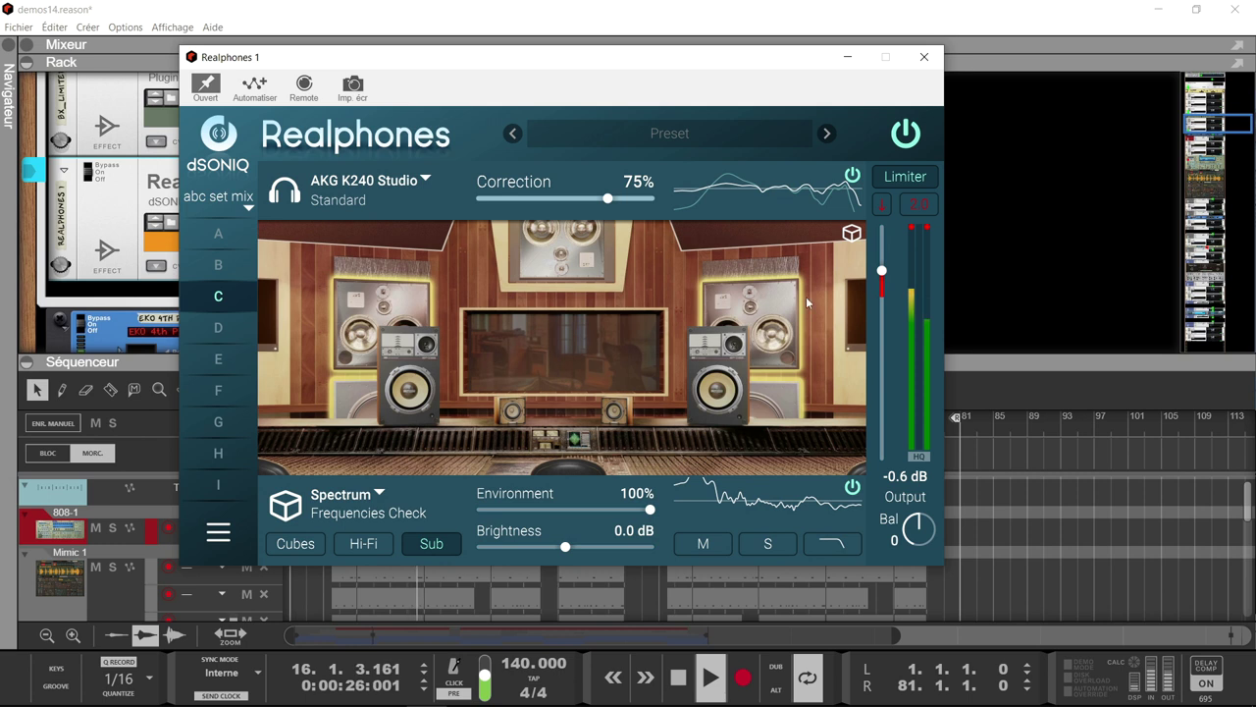
left_click_drag(881, 270, 882, 296)
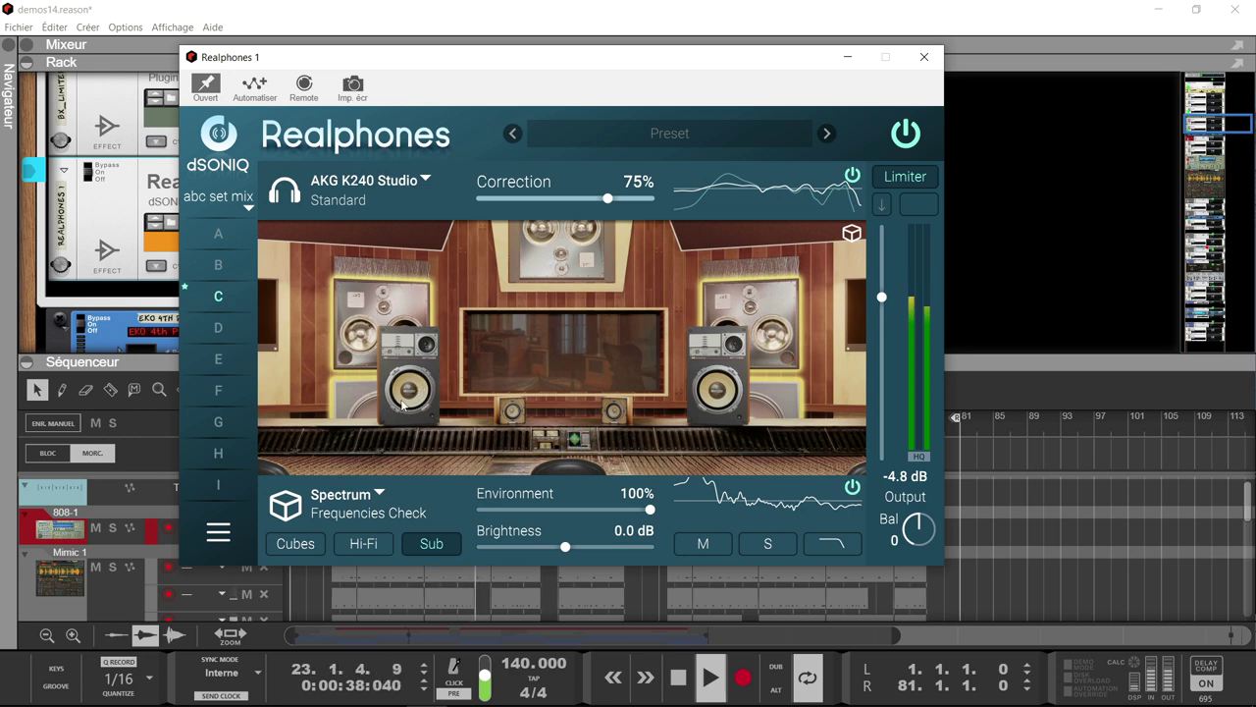
- Audition the Hi-Fi and Cubes monitors of Spectrum, ending on Hi-Fi
left_click(370, 545)
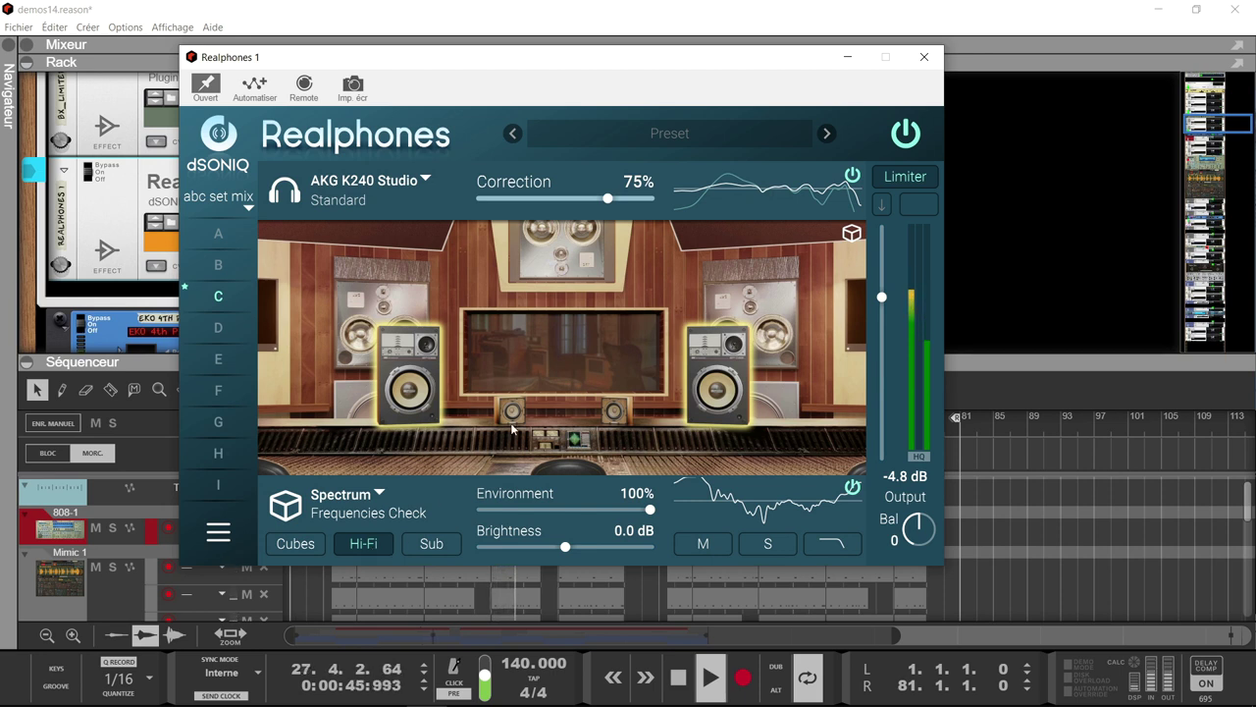
left_click(311, 544)
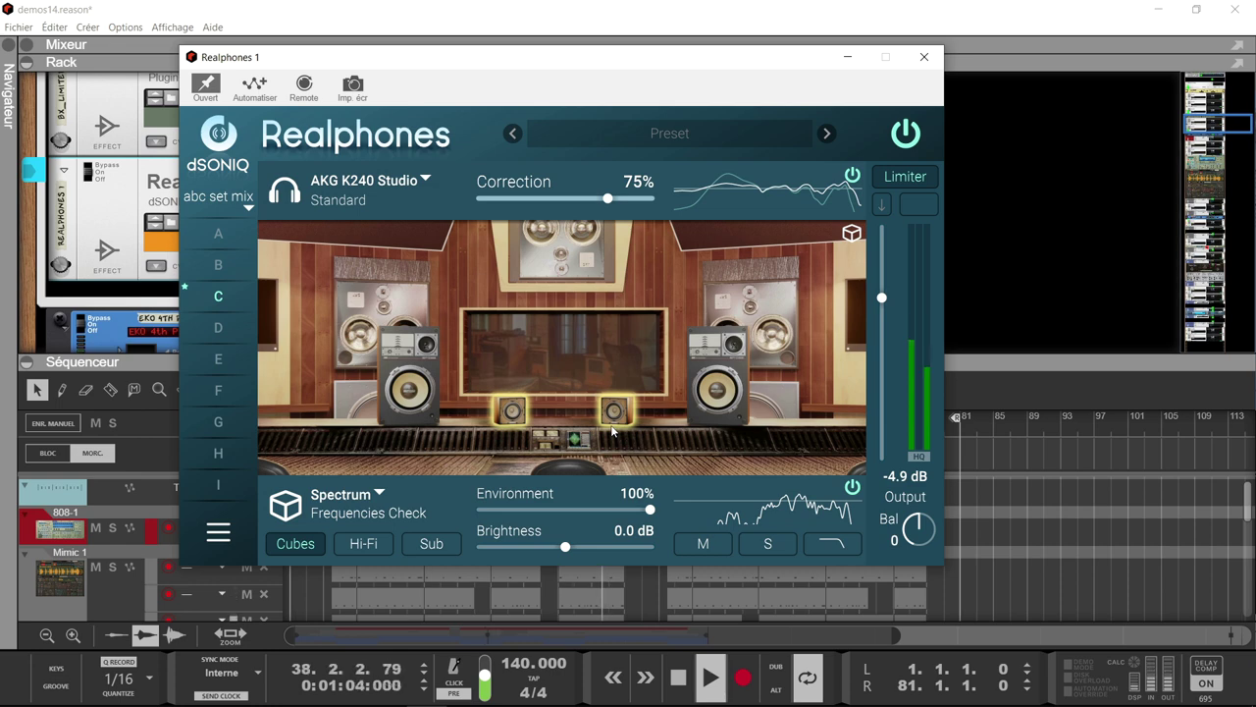
left_click(363, 543)
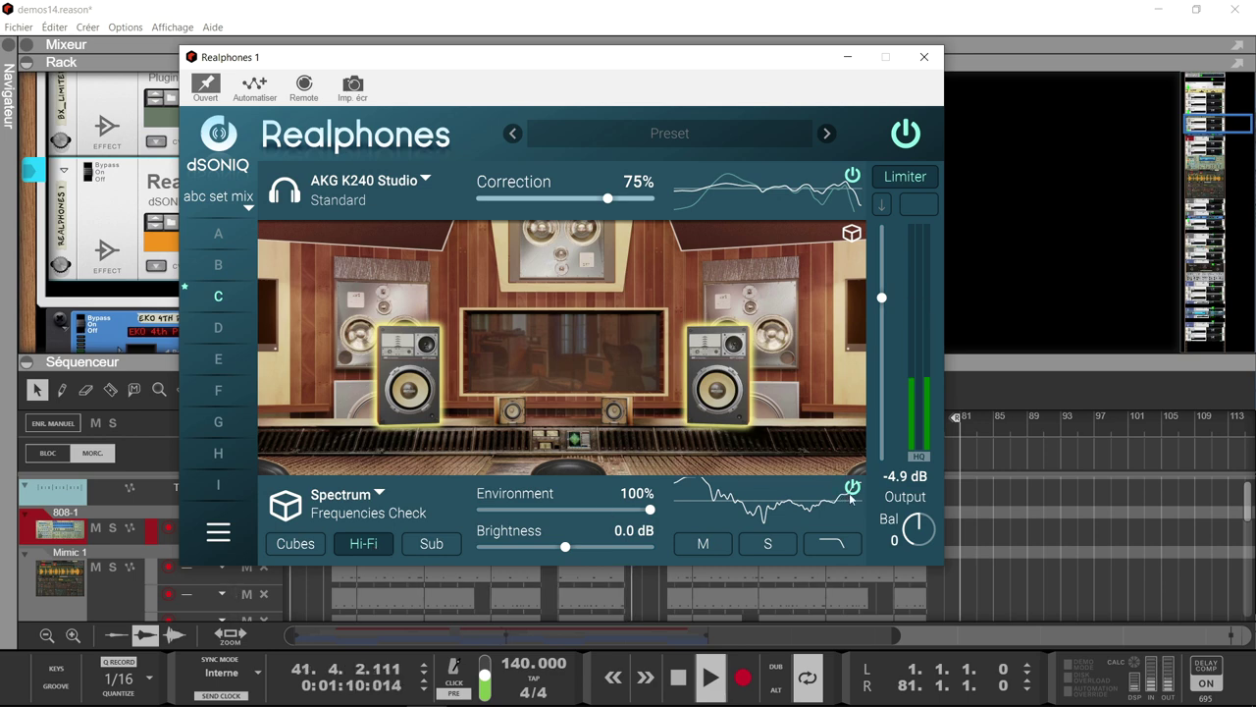
- Audition the Hi-Fi monitors through the low-pass filter and the side-only signal, switching each off again
left_click(836, 542)
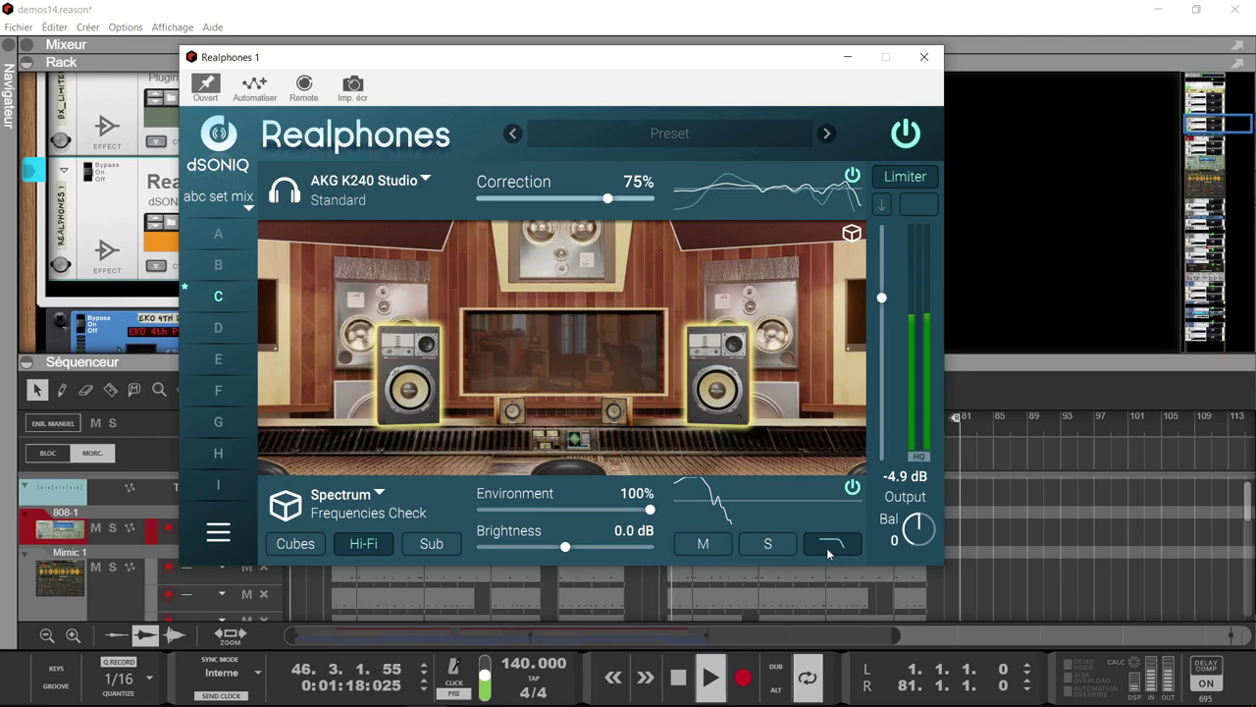
left_click(826, 548)
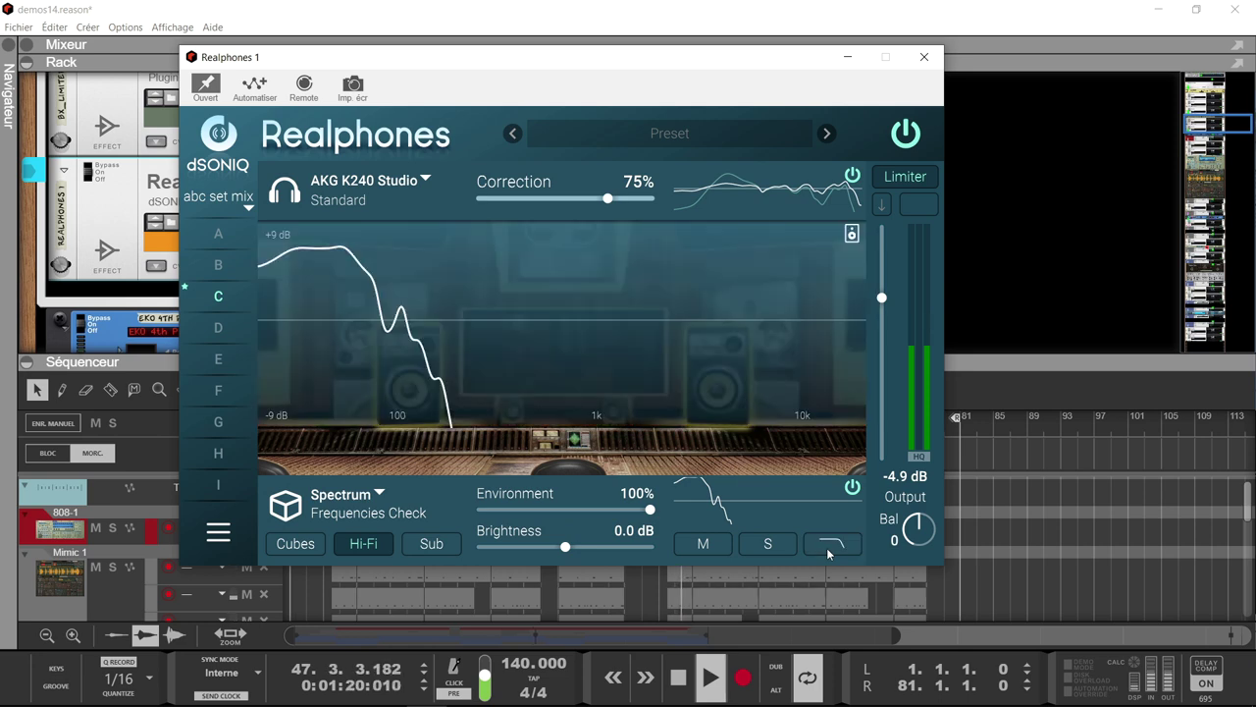
left_click(765, 547)
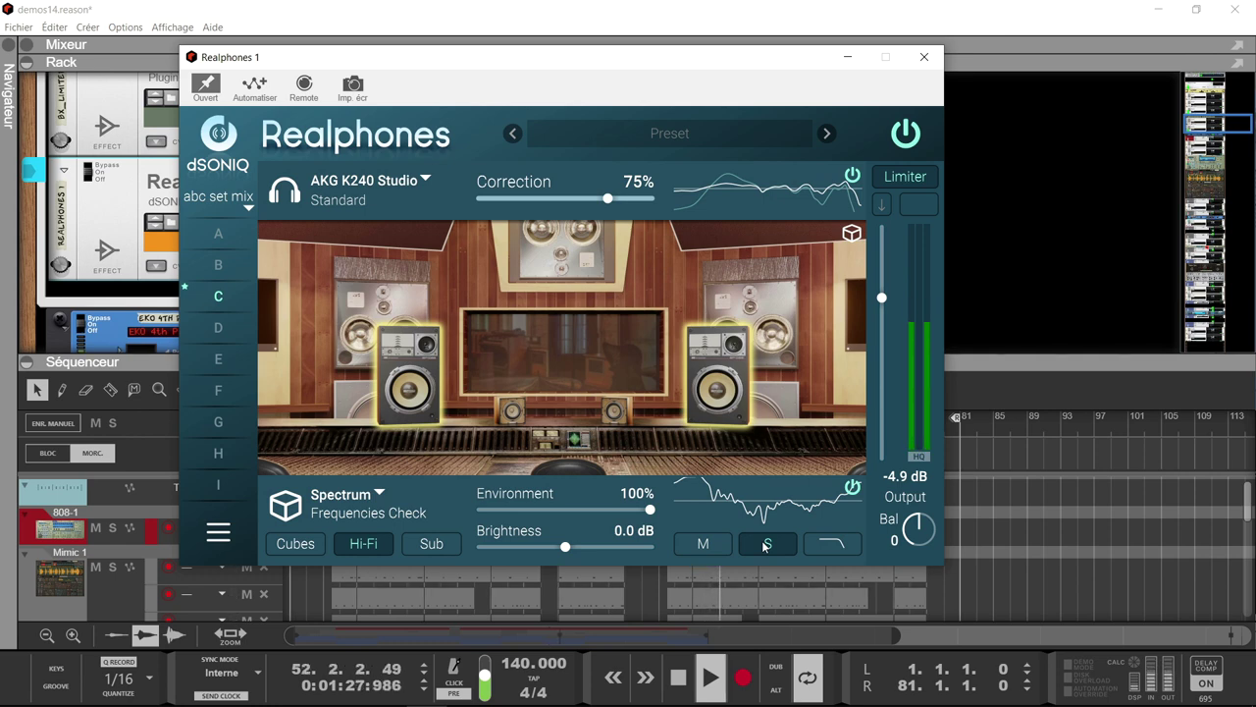
left_click(765, 546)
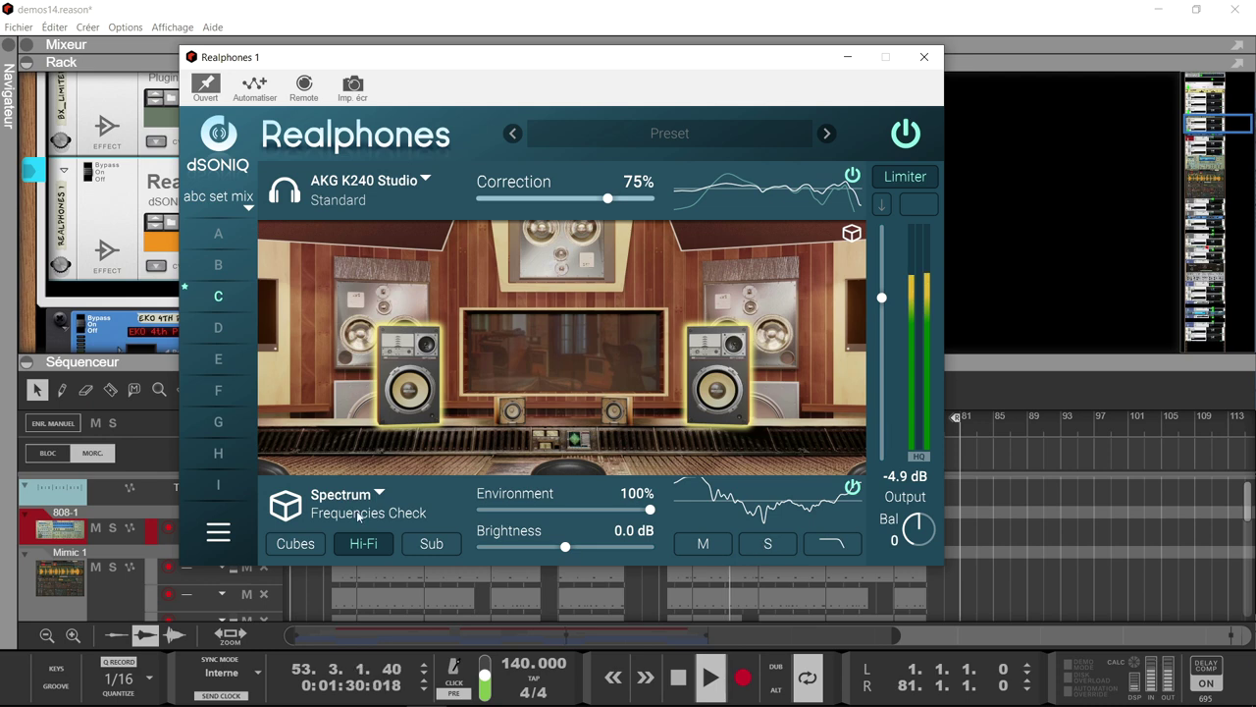
- Recall snapshot D with the Low Resolution environment and lower its output to -5.4 dB
left_click(216, 336)
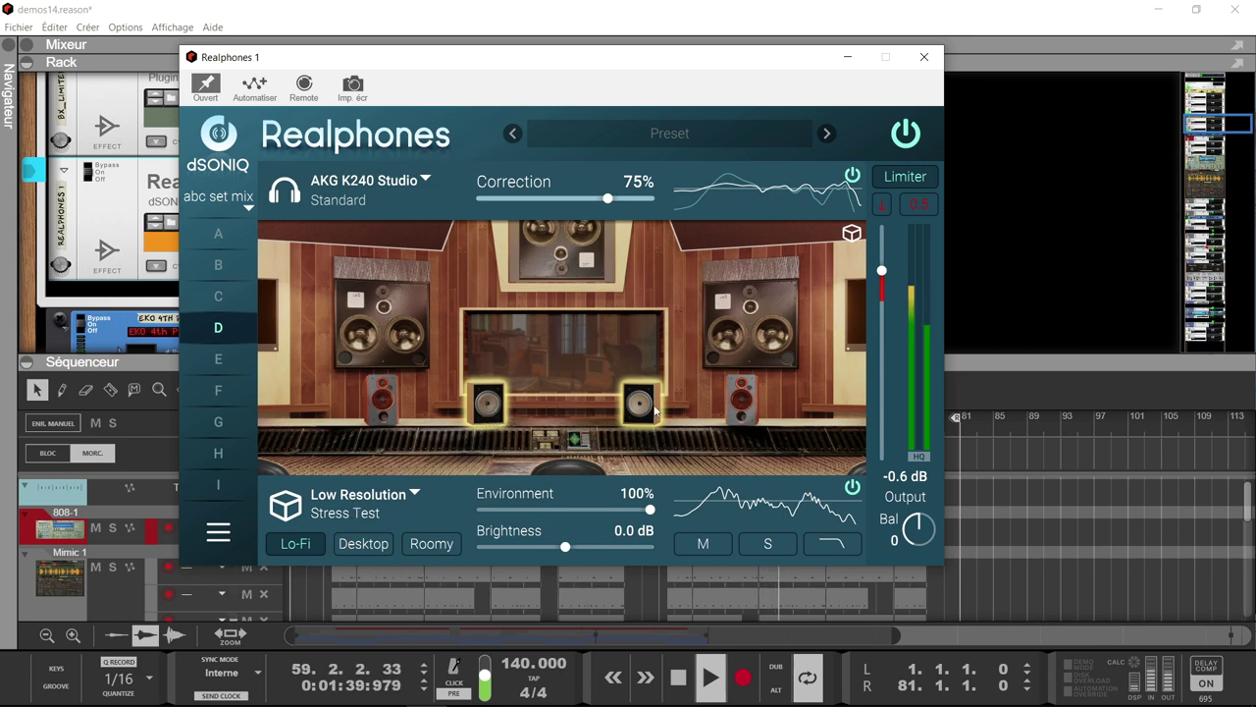
left_click_drag(881, 269, 880, 294)
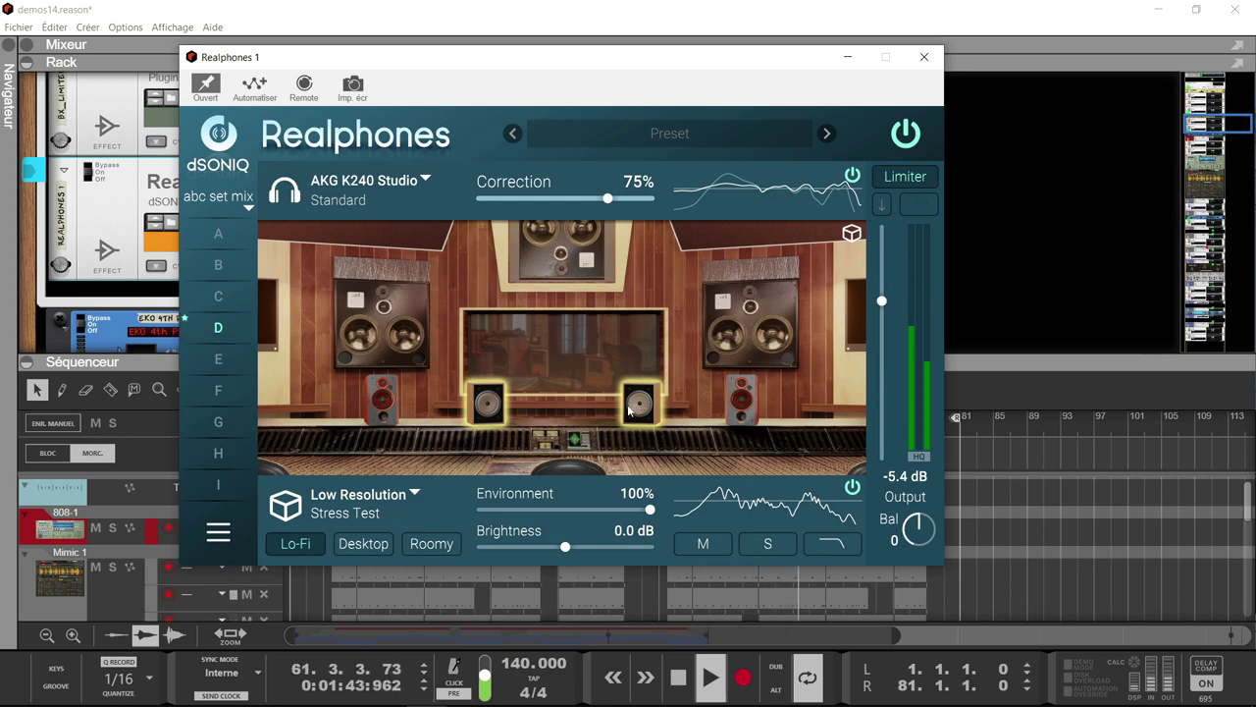
- Audition the Desktop and Roomy monitors of Low Resolution, and set Environment to 0% on Roomy
left_click(349, 545)
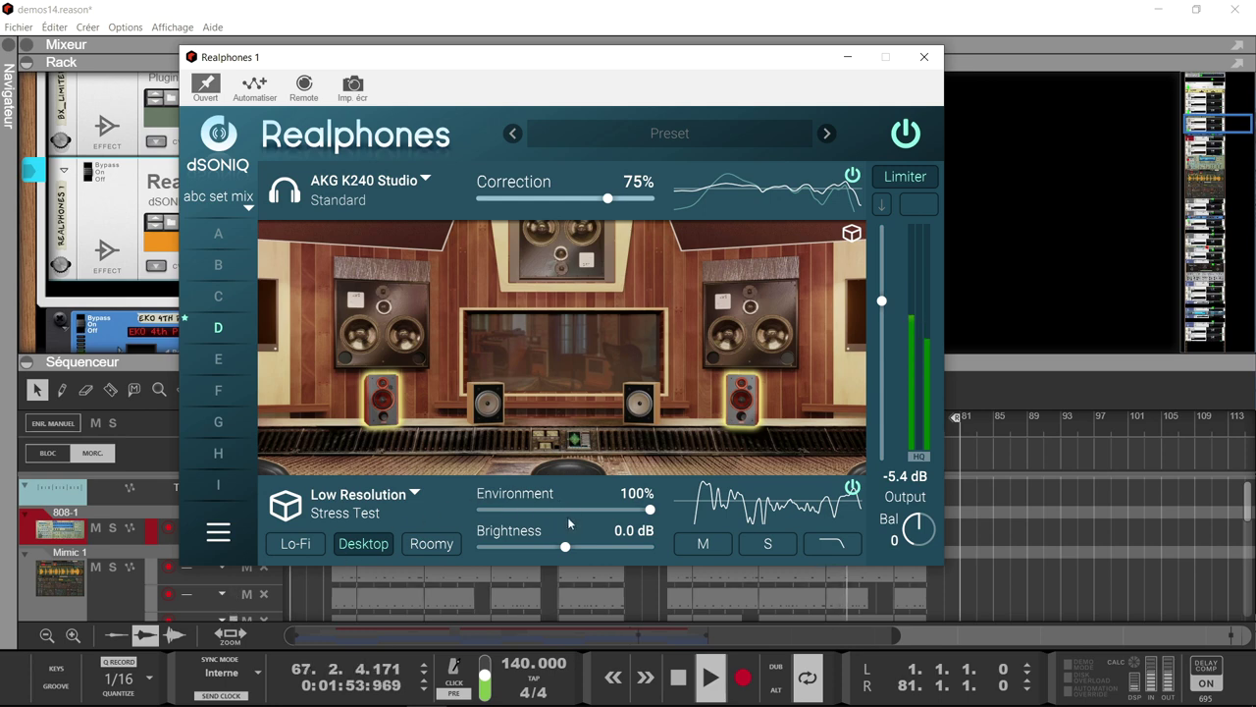
left_click(449, 550)
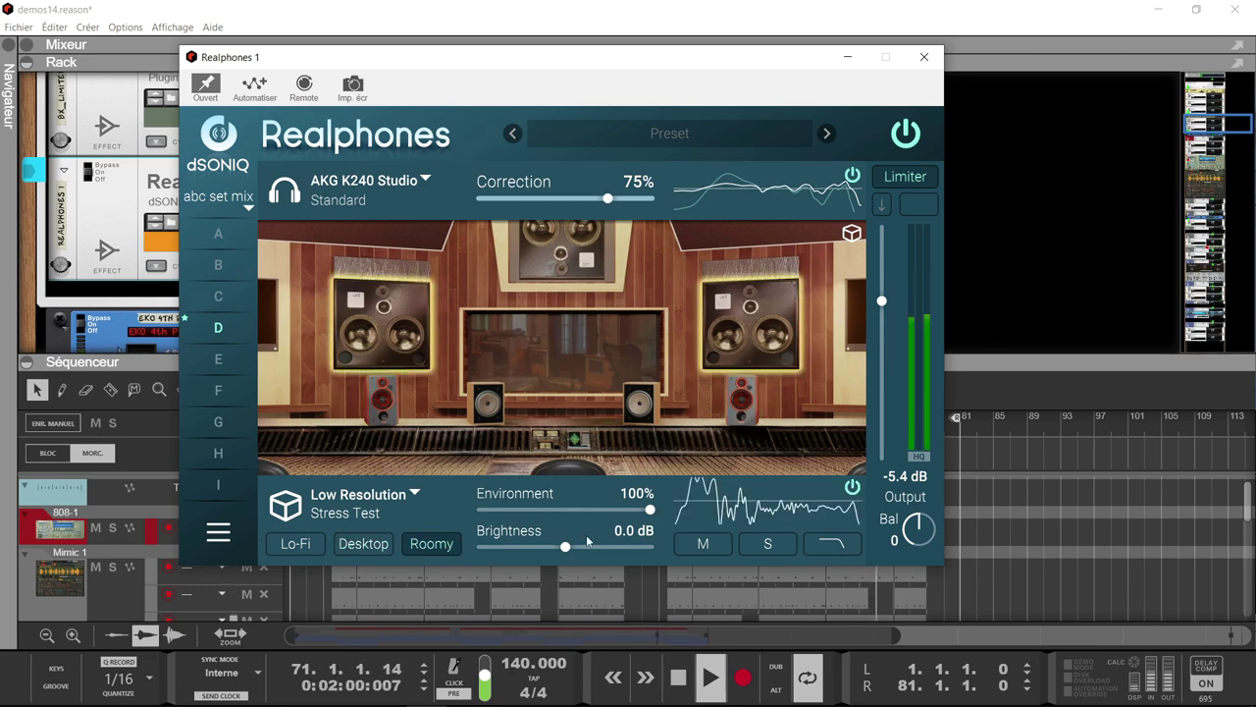
left_click_drag(652, 510, 458, 579)
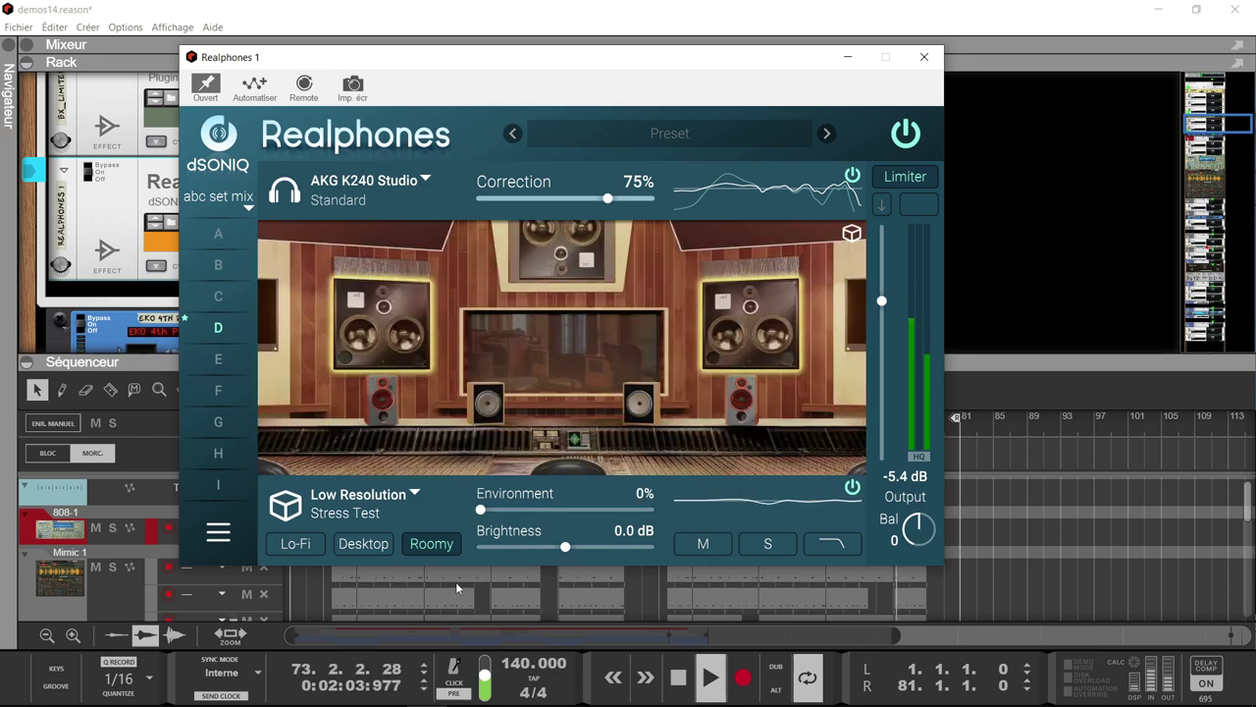
- Set the Environment amount to 100% on the Roomy monitors of Low Resolution
left_click_drag(481, 513, 681, 509)
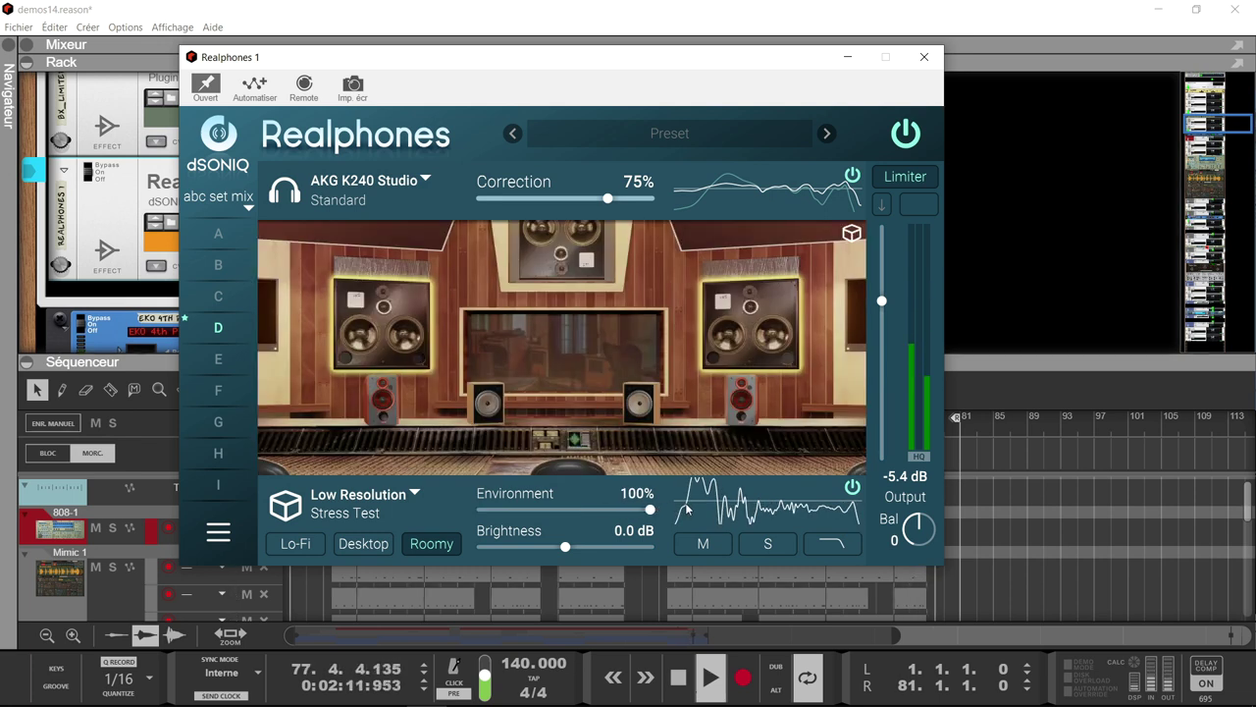
left_click(432, 543)
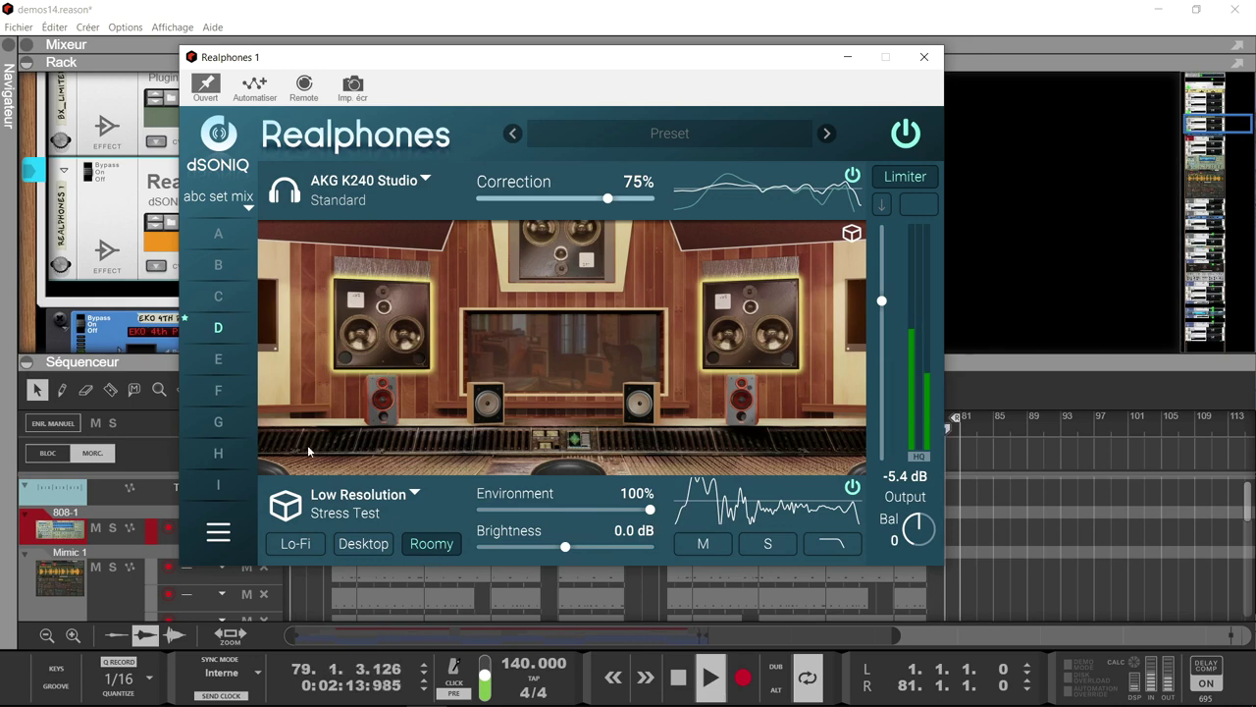
- Recall snapshot E with Real Studio 1, audition its Near, Mid and Far monitors, and lower the output to -3.7 dB on Far
left_click(219, 360)
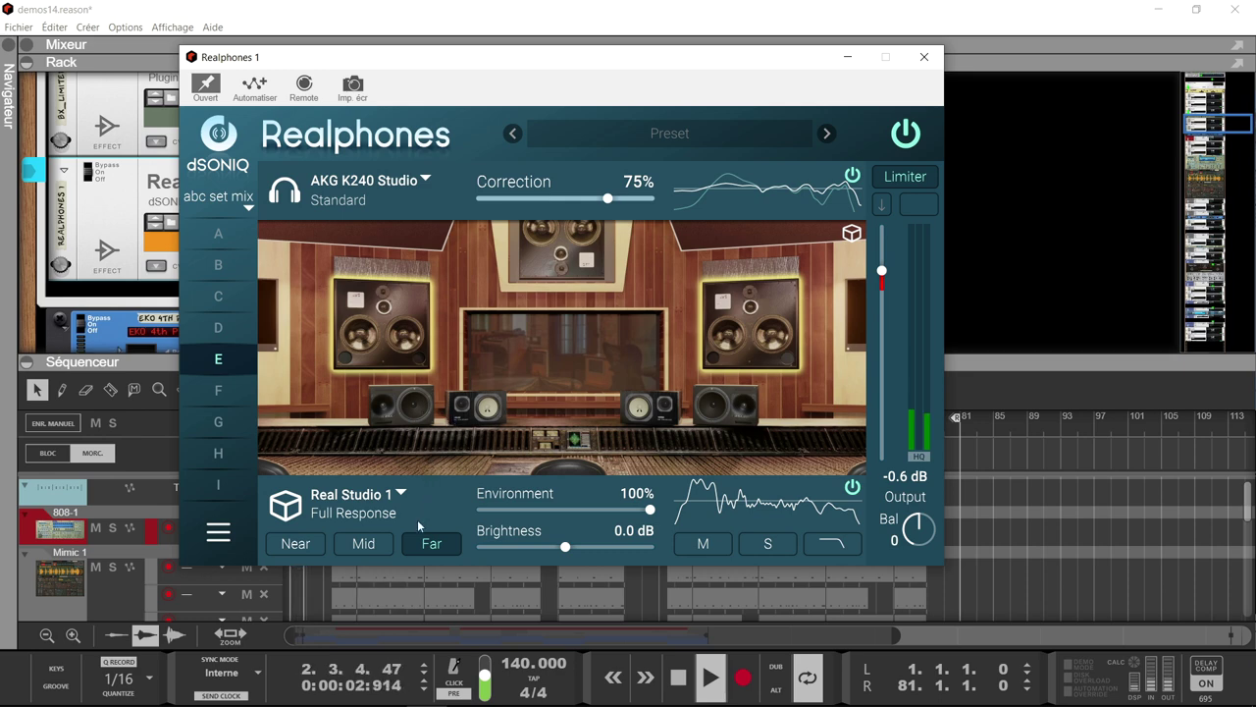
left_click(312, 548)
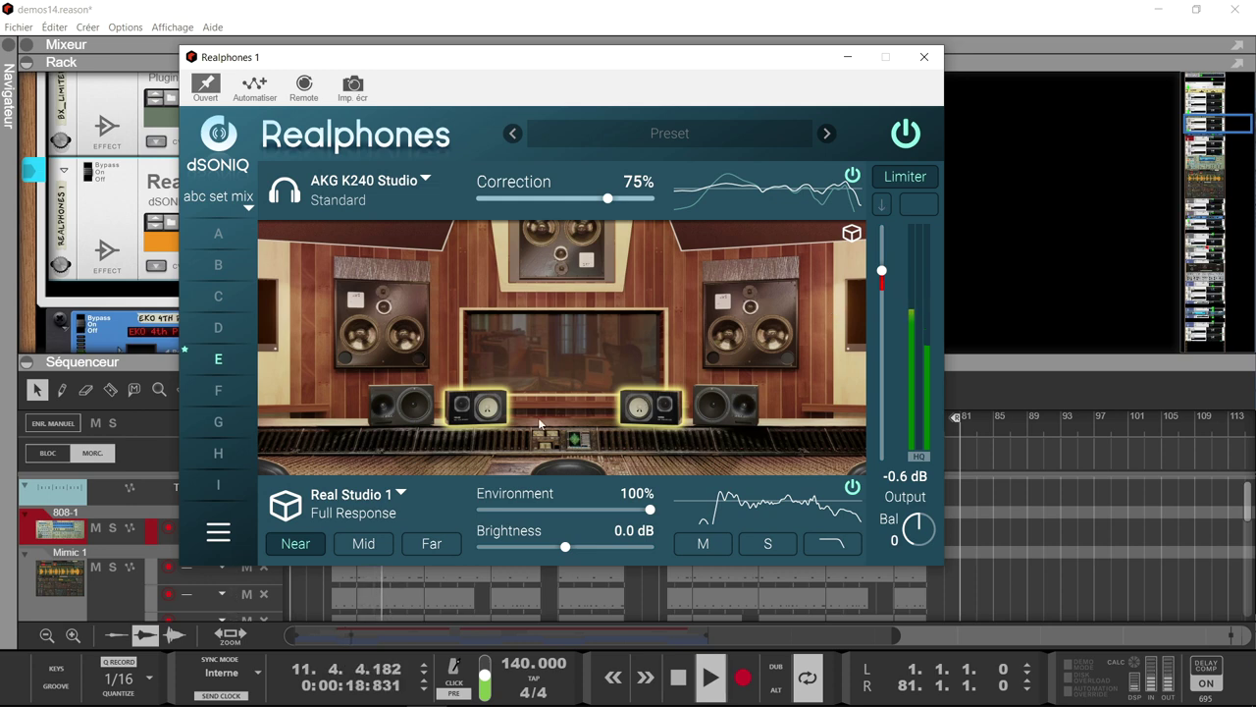
left_click(351, 546)
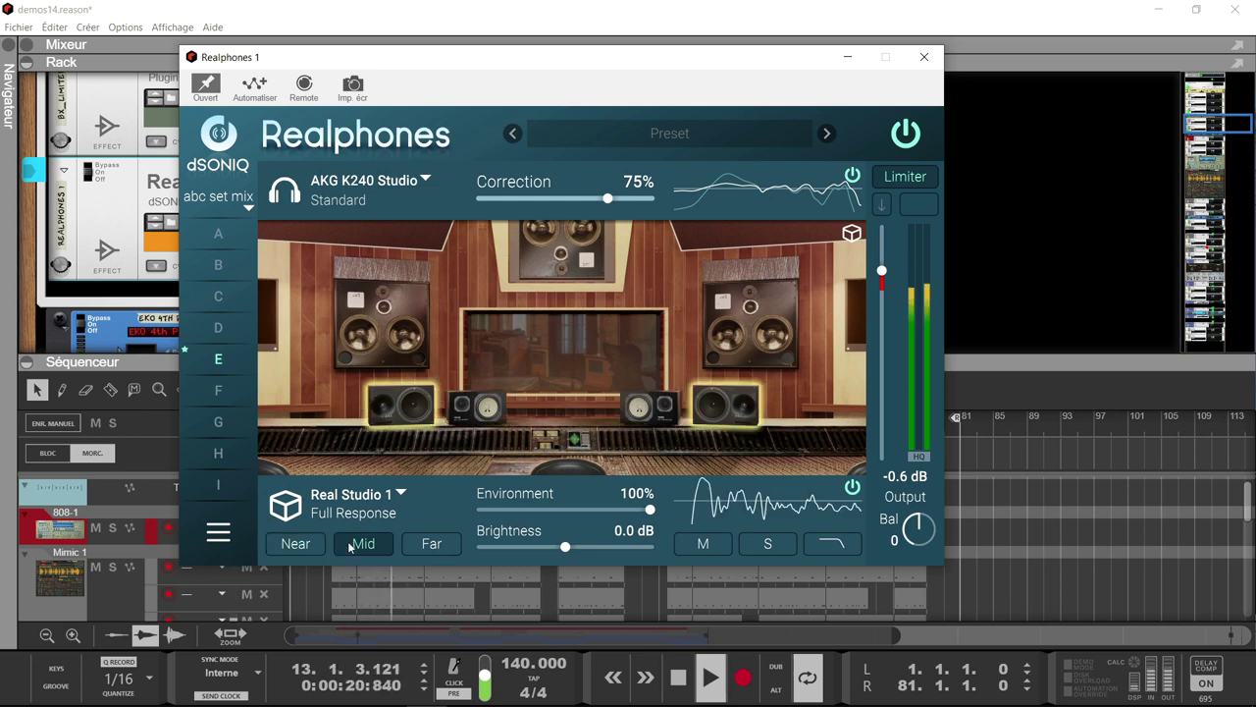
left_click(417, 548)
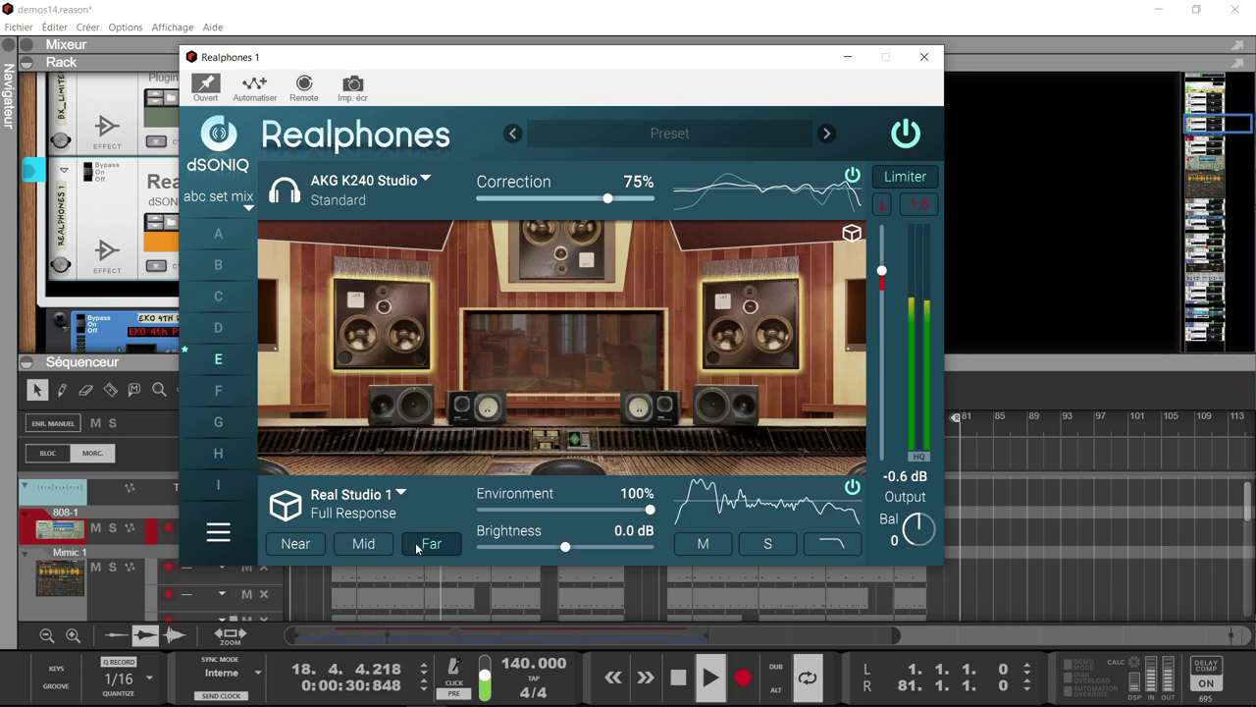
left_click(883, 207)
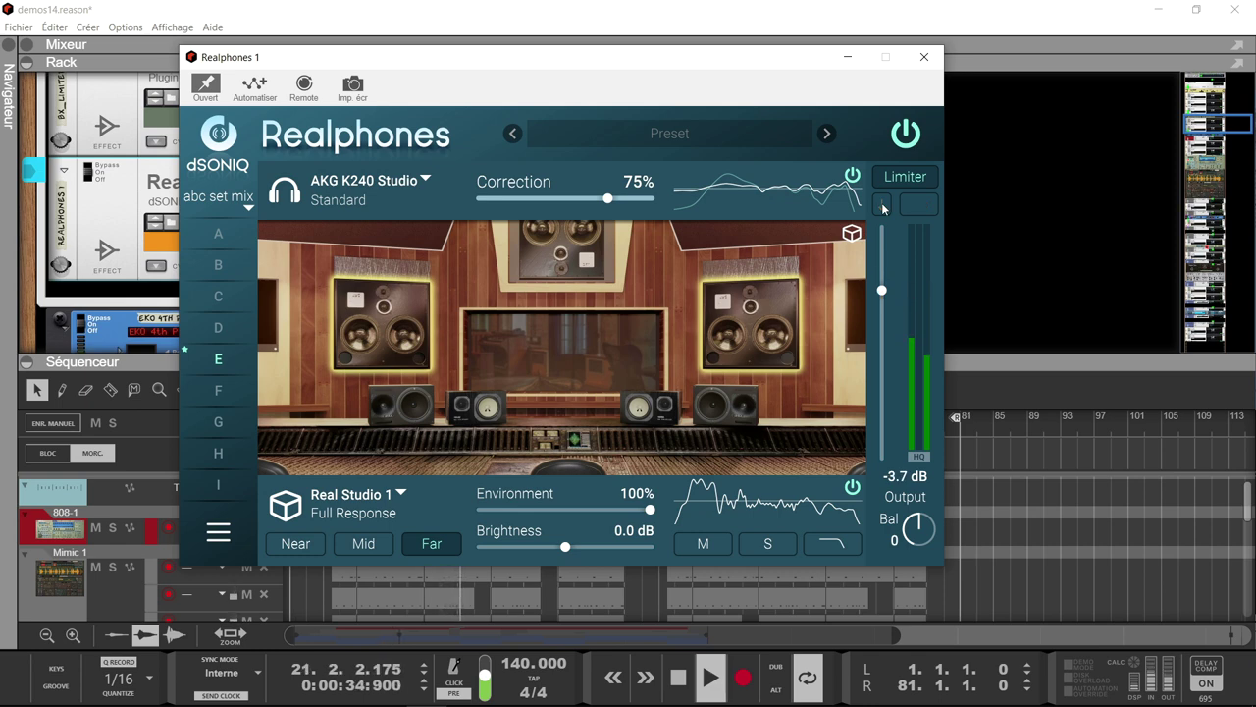
- Recall snapshot F with Affordable Monitors and audition its 7" and 8" monitors, ending on 8"
left_click(220, 391)
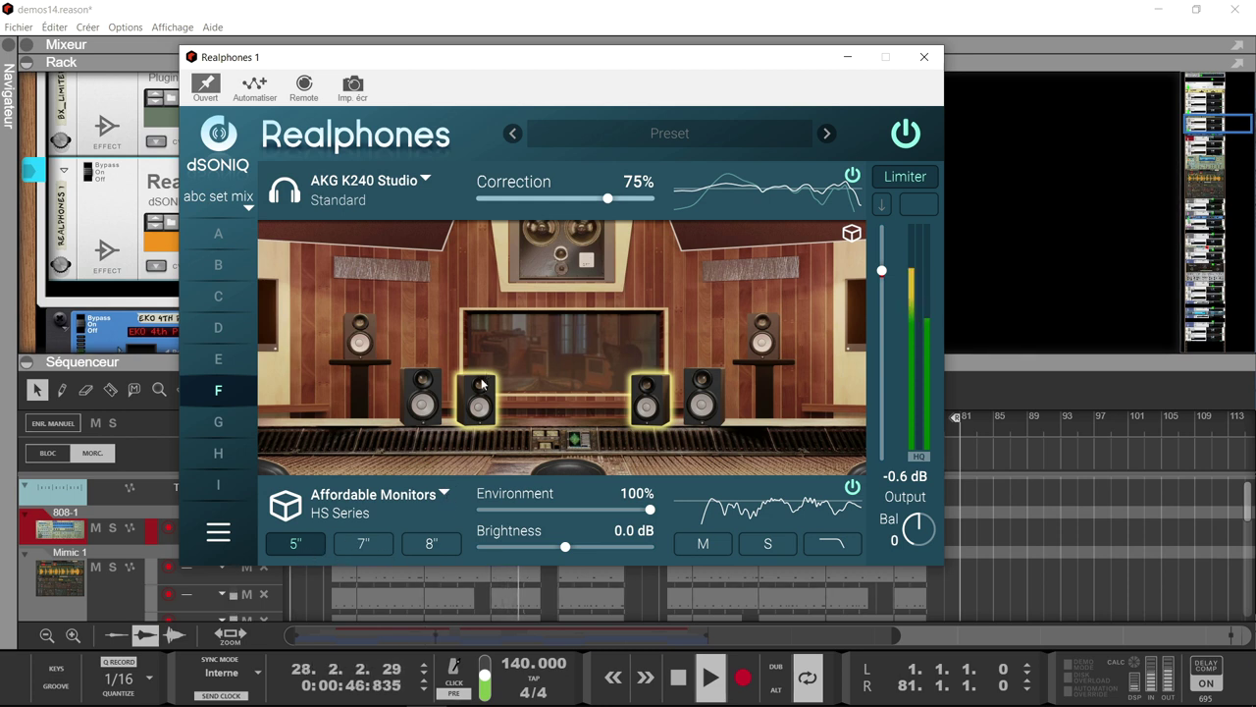
left_click(370, 541)
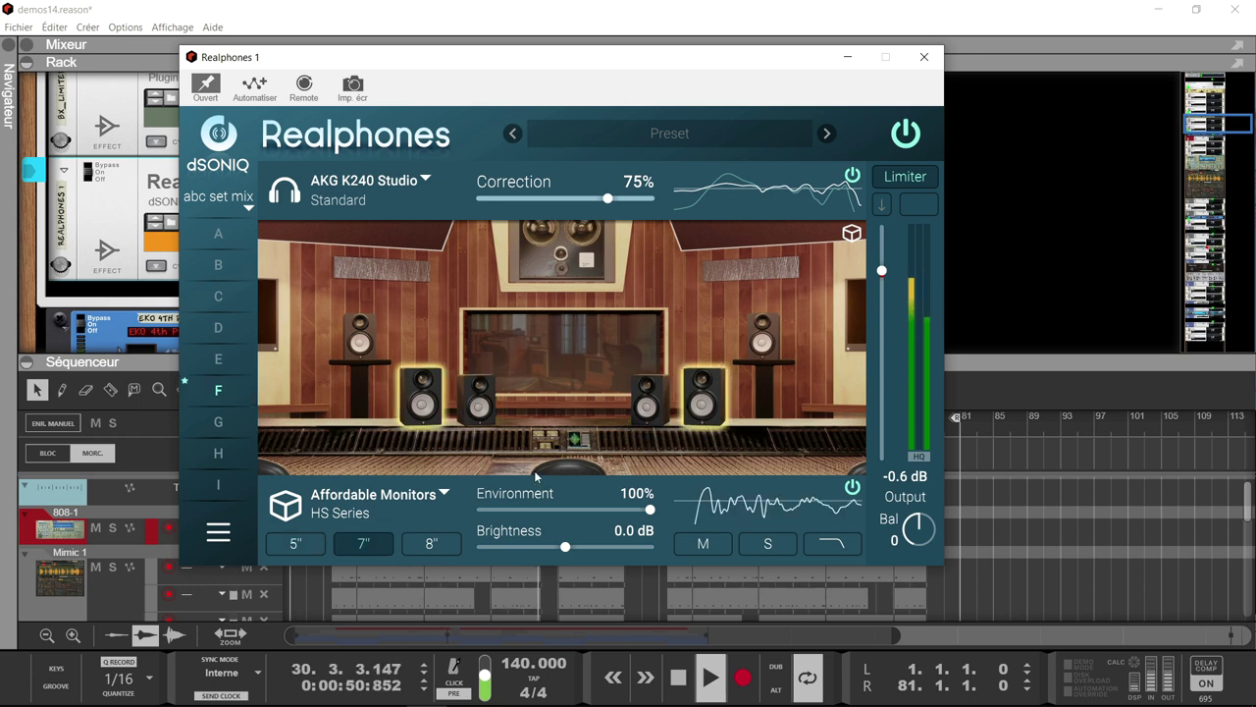
left_click(445, 548)
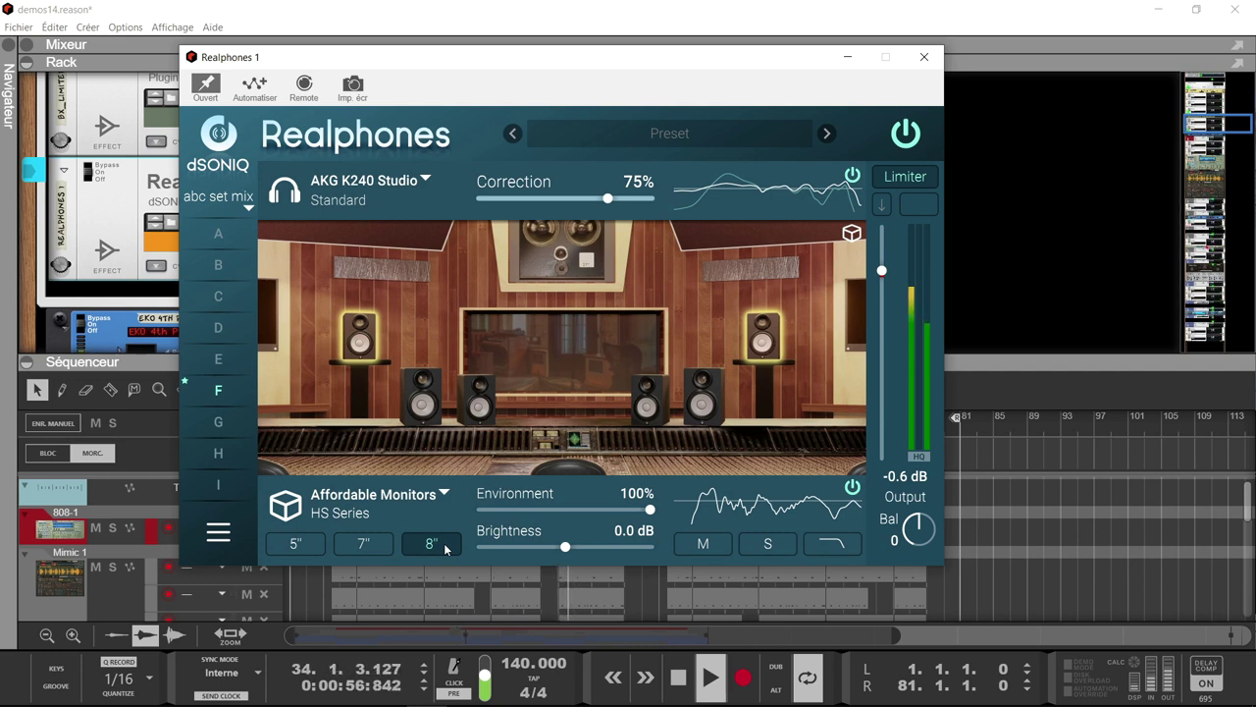
- Recall snapshot G with Stereo Field and audition its 1 Mon and Phones modes, ending on Phones
left_click(222, 431)
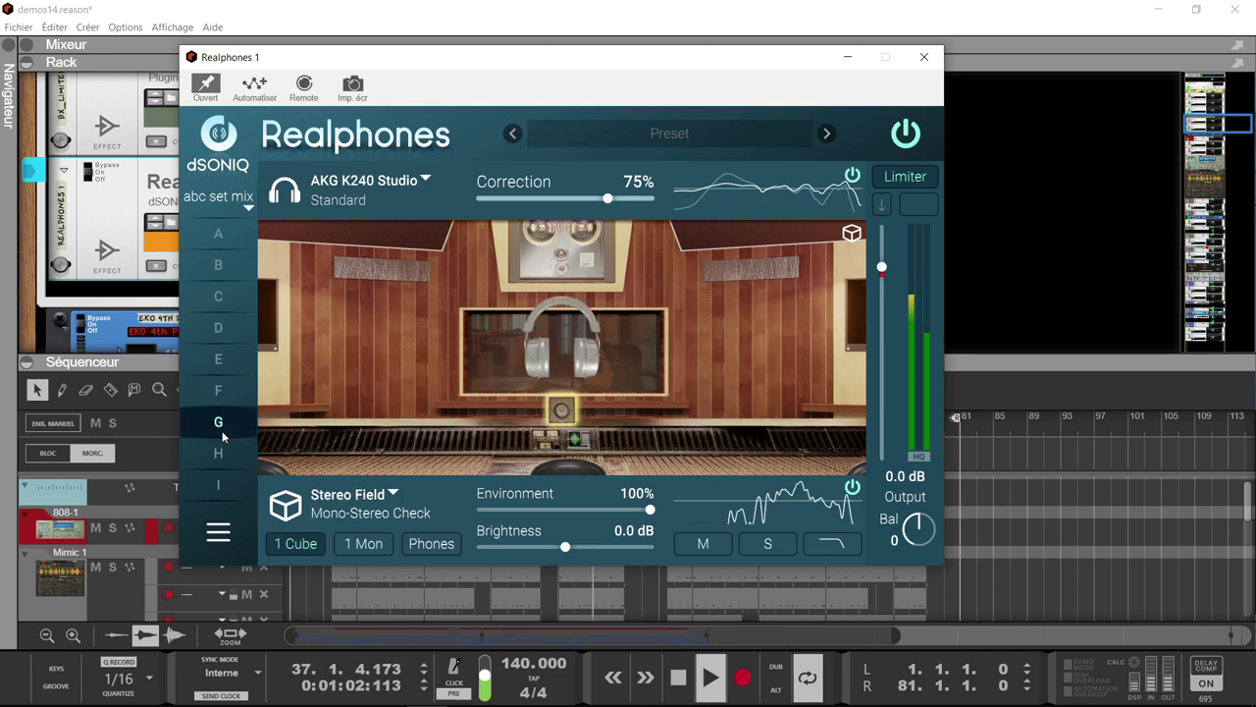
left_click(355, 547)
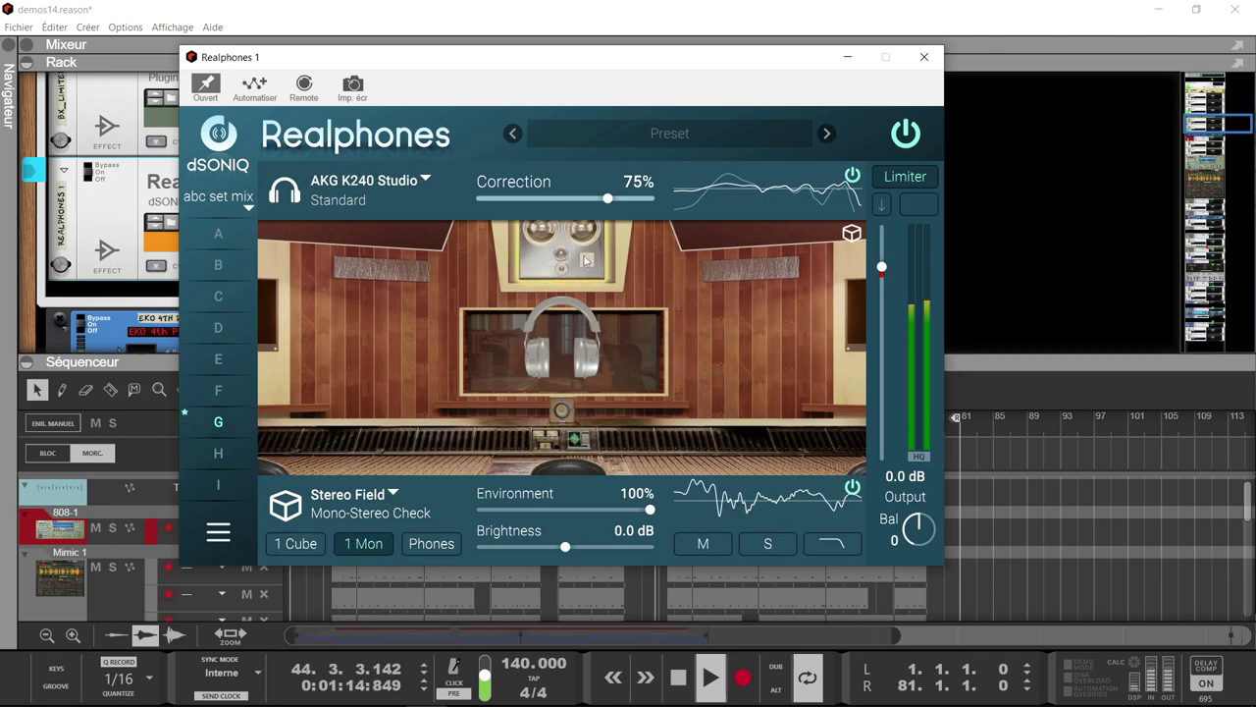
left_click(436, 550)
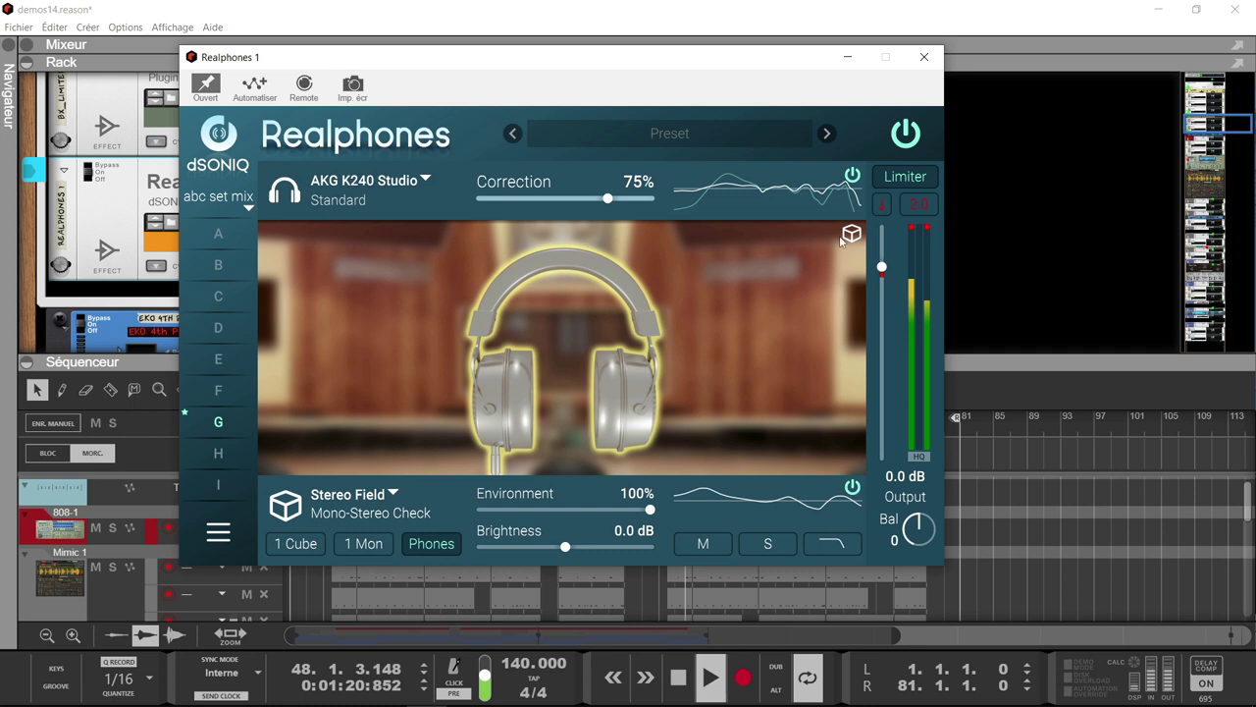
- Lower the output of the Phones mode to -3.0 dB and reset the clip indicators
left_click(885, 202)
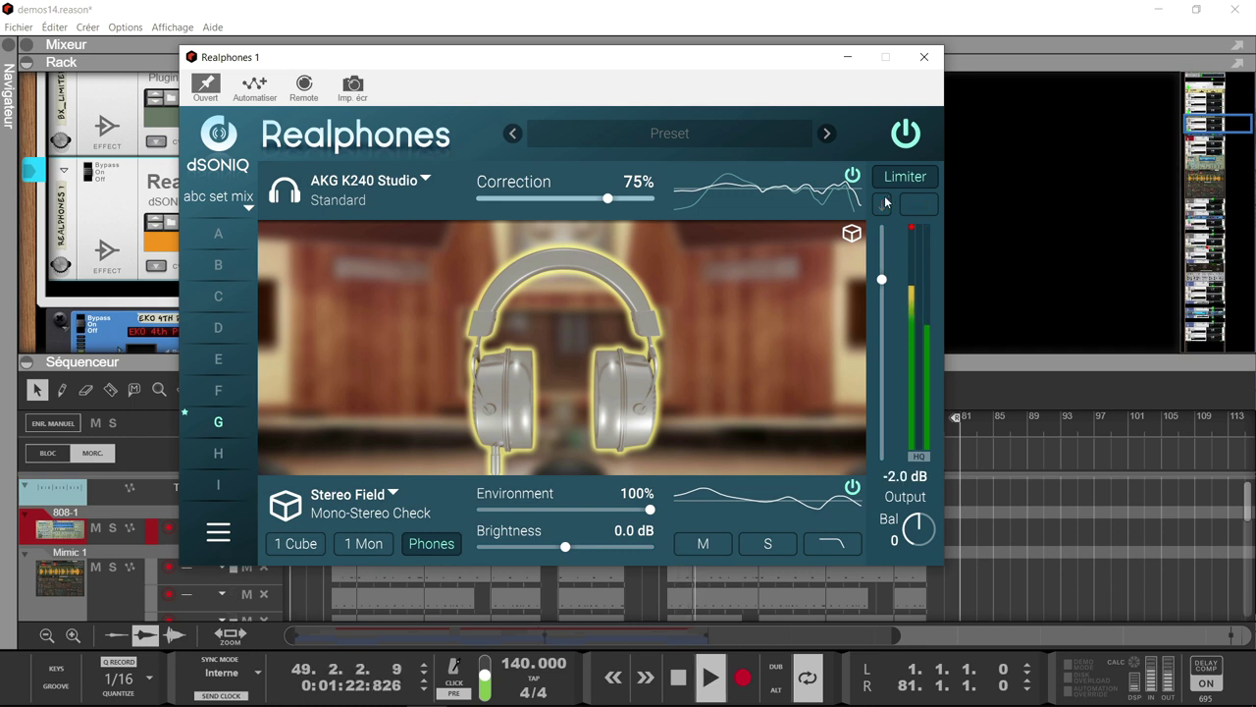
left_click(918, 204)
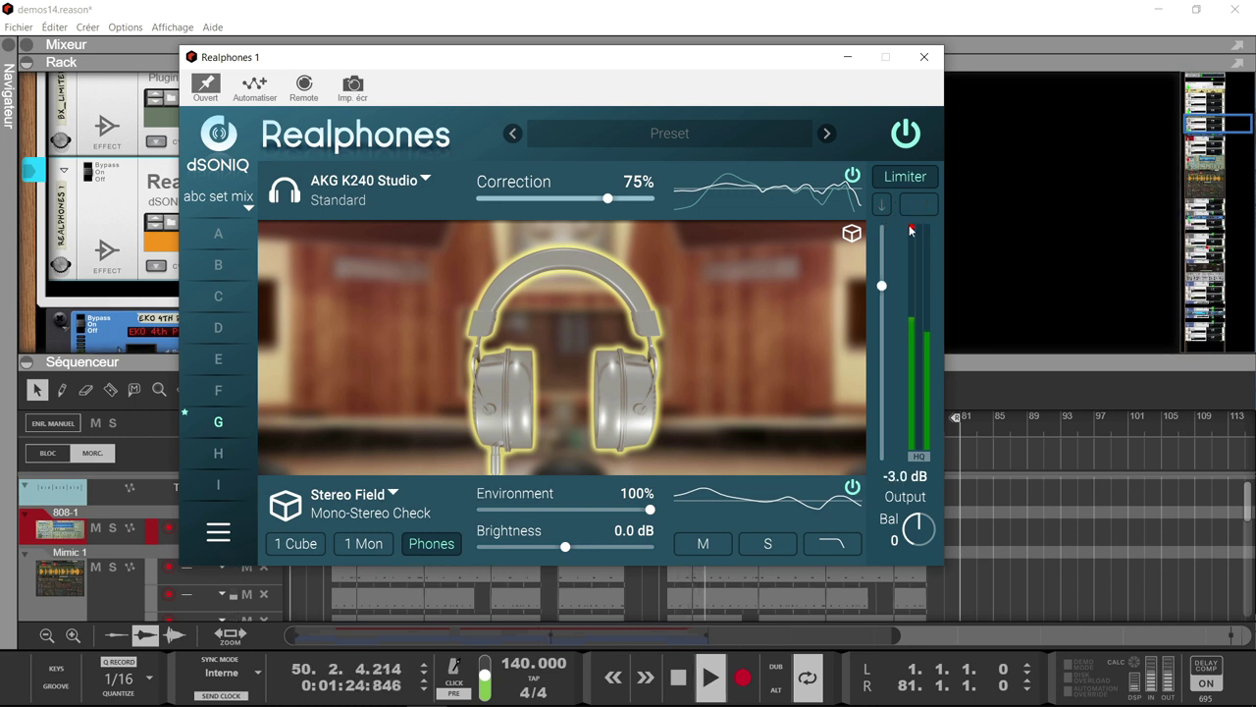
left_click(913, 228)
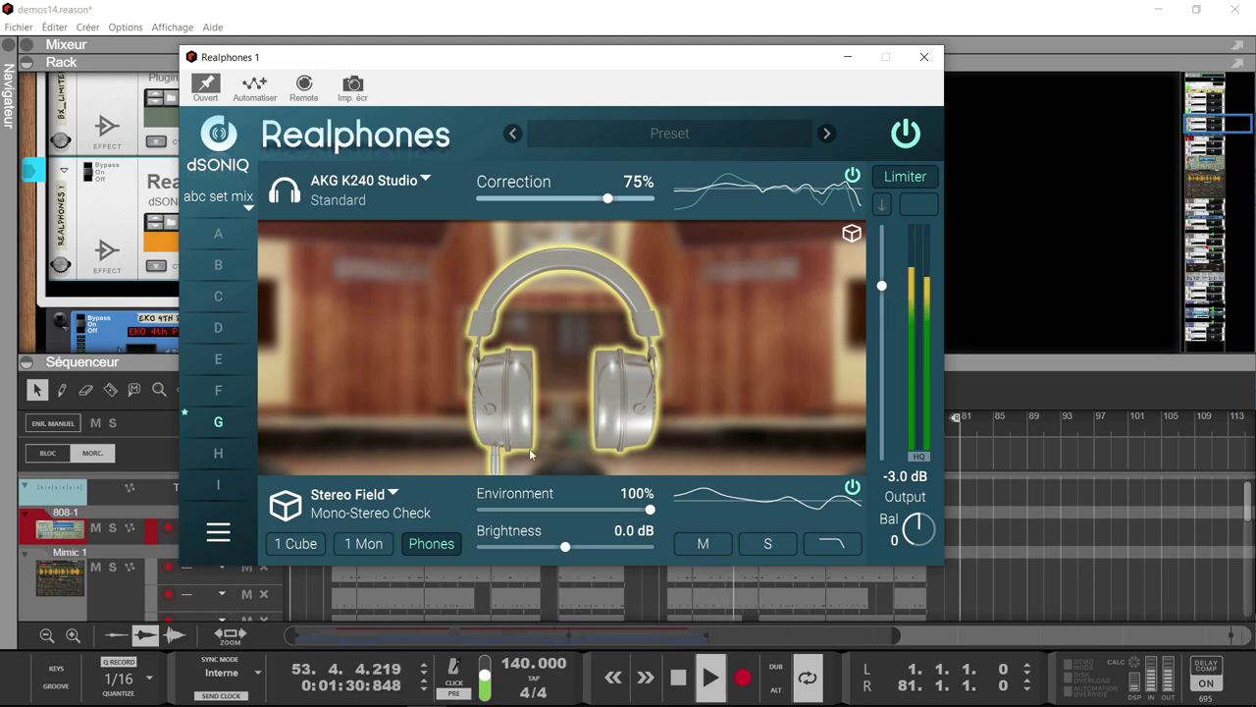
- Recall snapshot H with the Wet environment, lower its output to -2.9 dB and reset the clip indicators
left_click(219, 454)
left_click(219, 453)
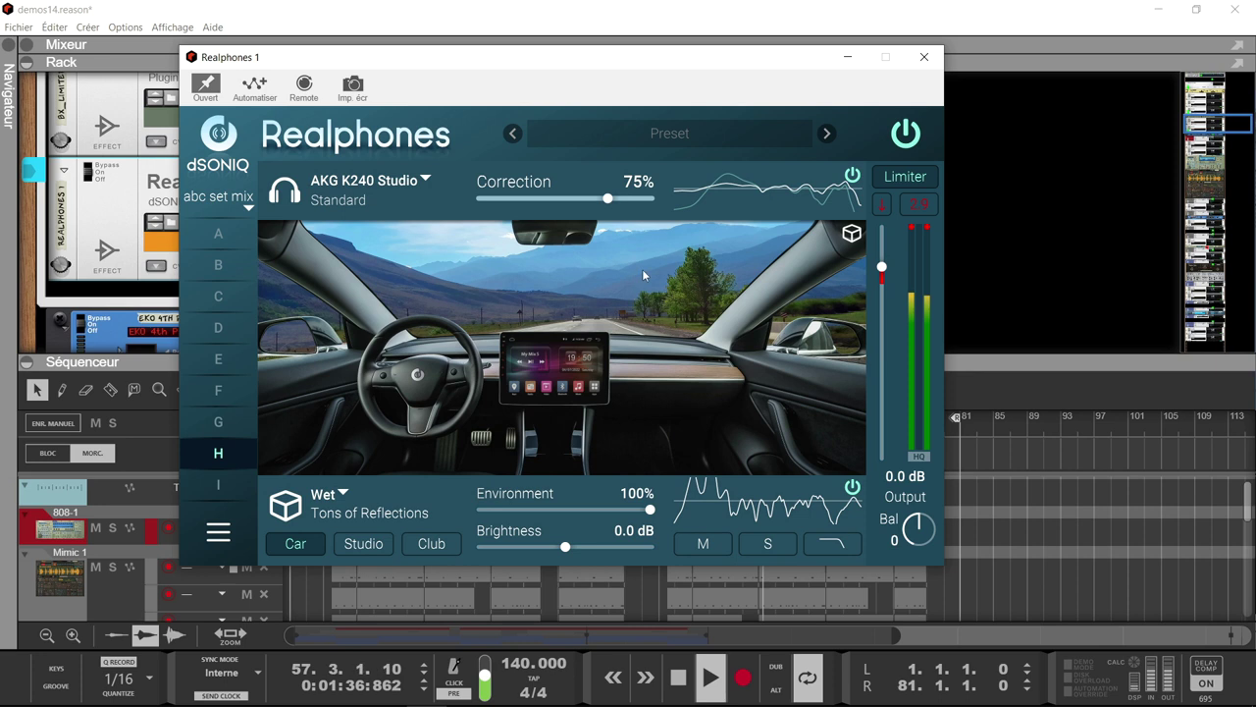
left_click(881, 203)
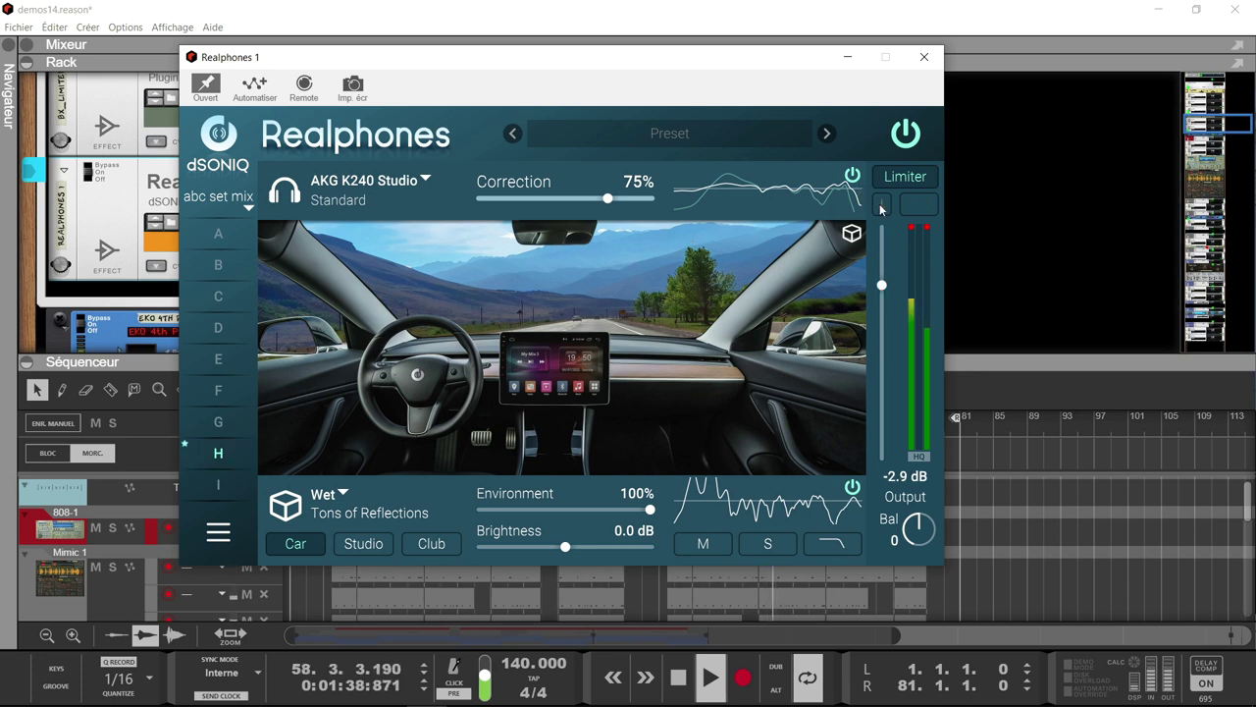
left_click(915, 228)
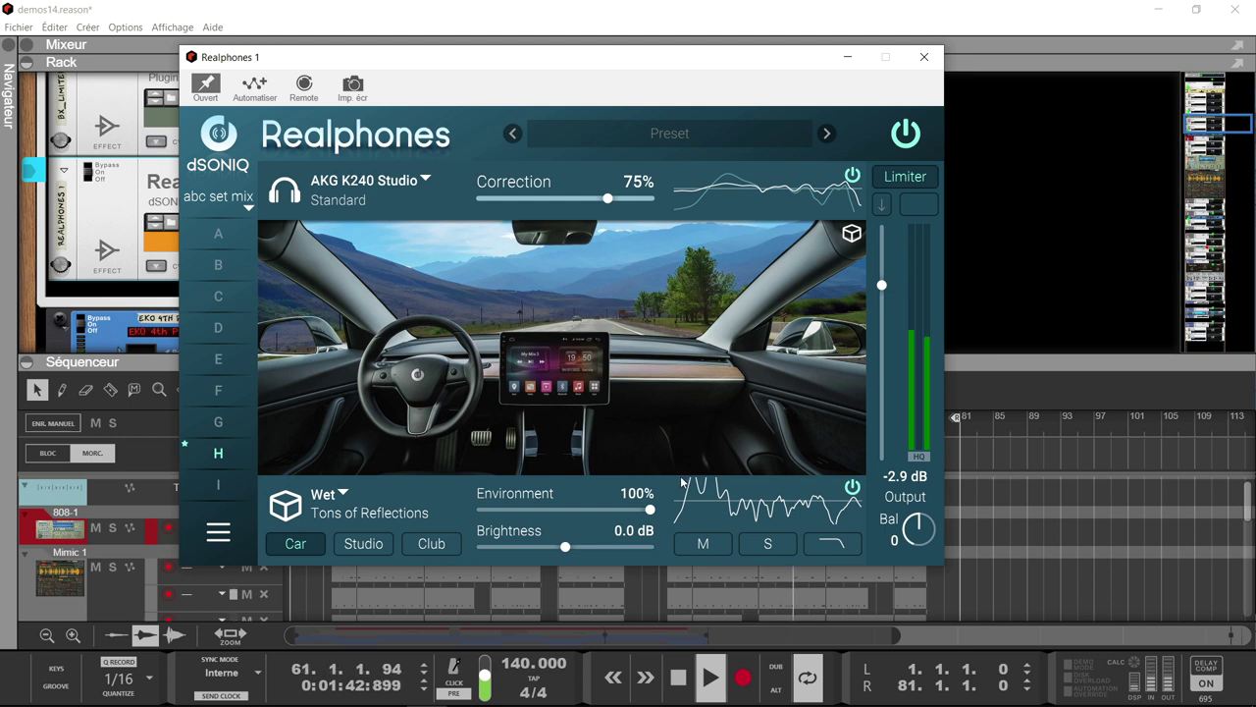
- Audition the Studio and Club spaces of Wet at 100% Environment, and lower the output to -8.7 dB on Club
left_click_drag(650, 509, 671, 531)
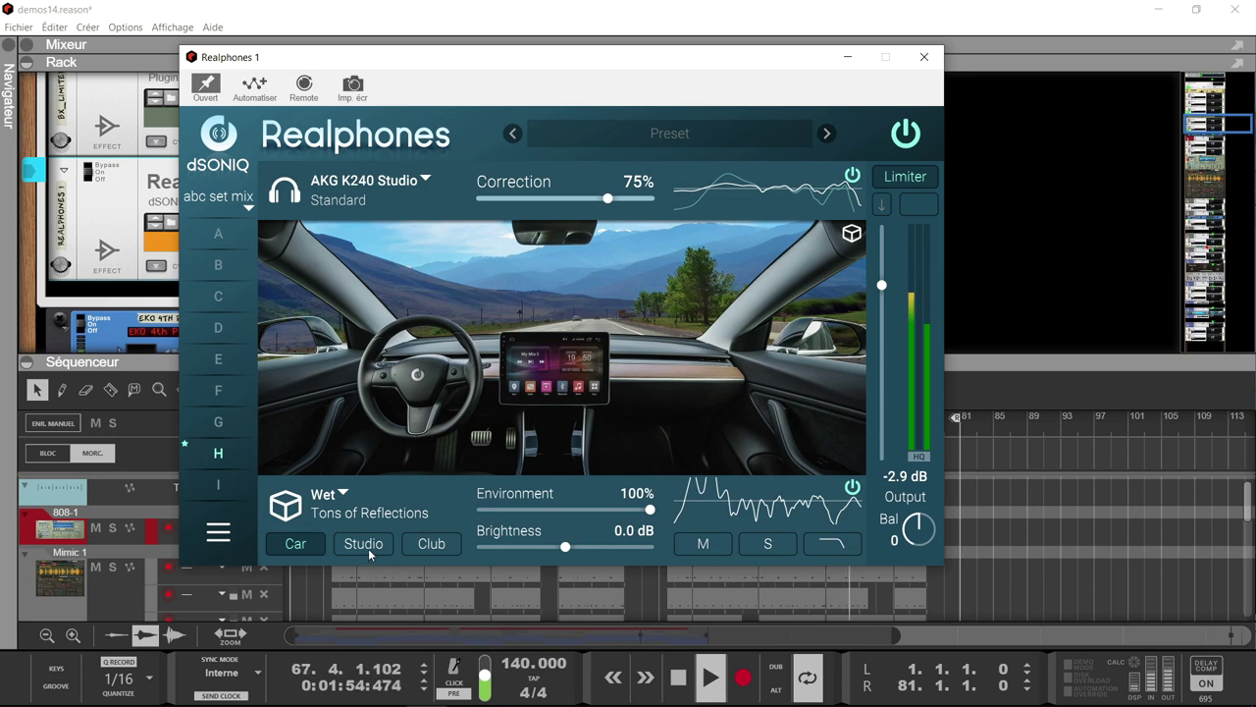
left_click(368, 548)
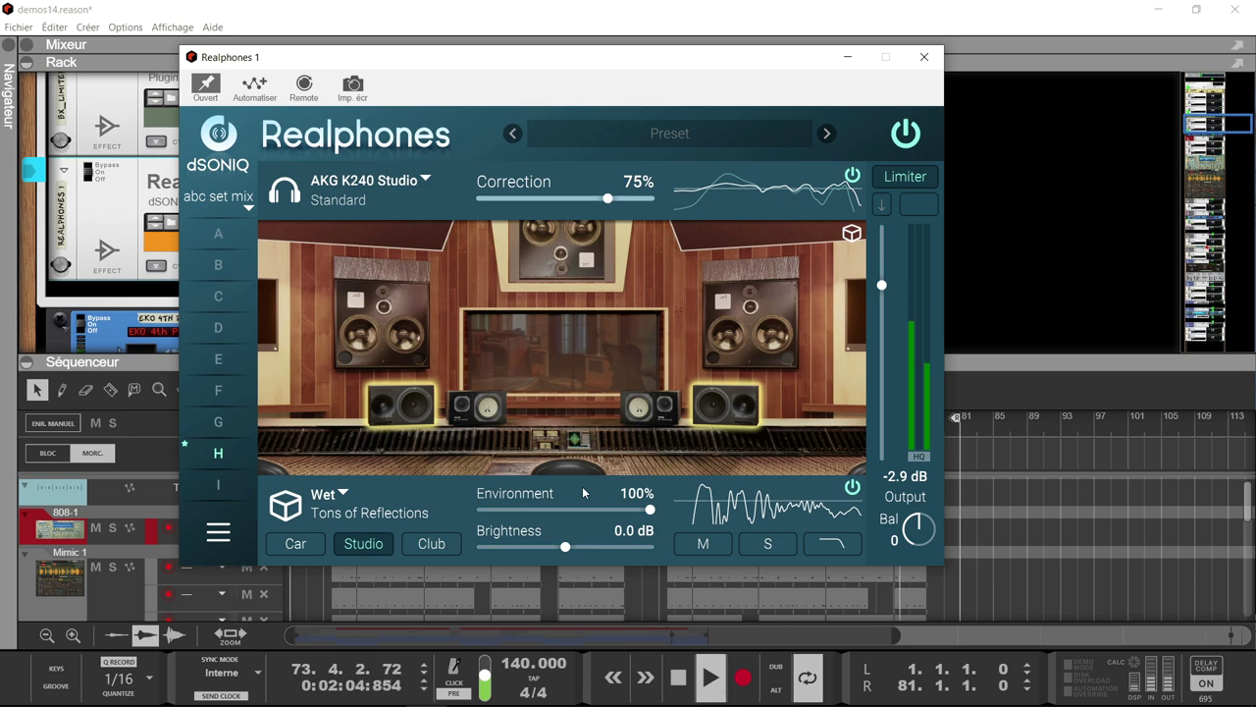
left_click(447, 545)
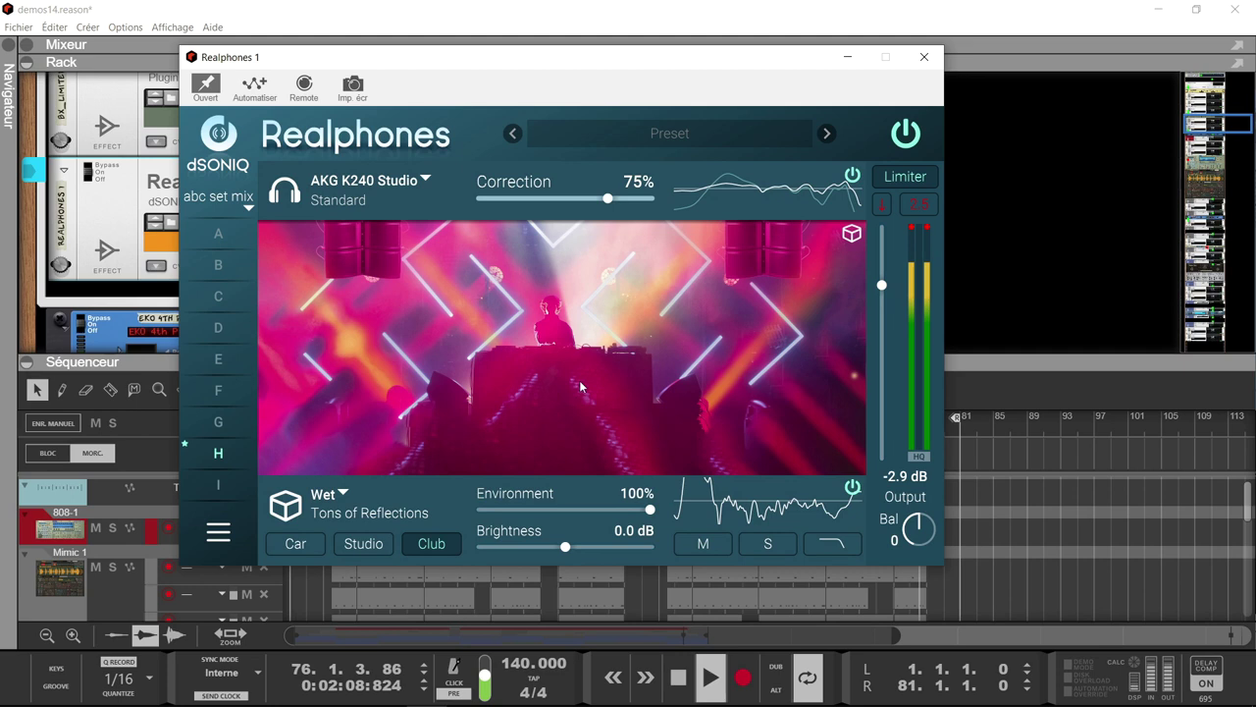
scroll(896, 238, "down", 5)
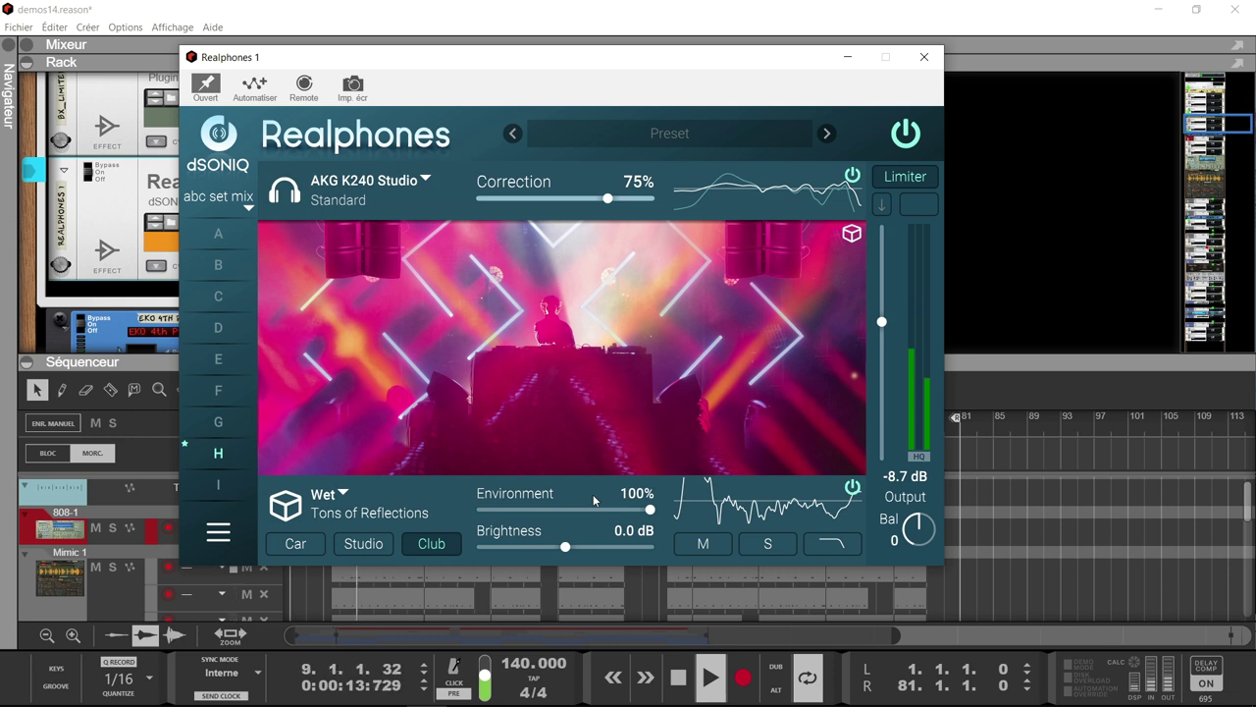
- Audition the Club space through the low-pass filter and the side-only and mid-only signals, switching each off again
left_click(830, 542)
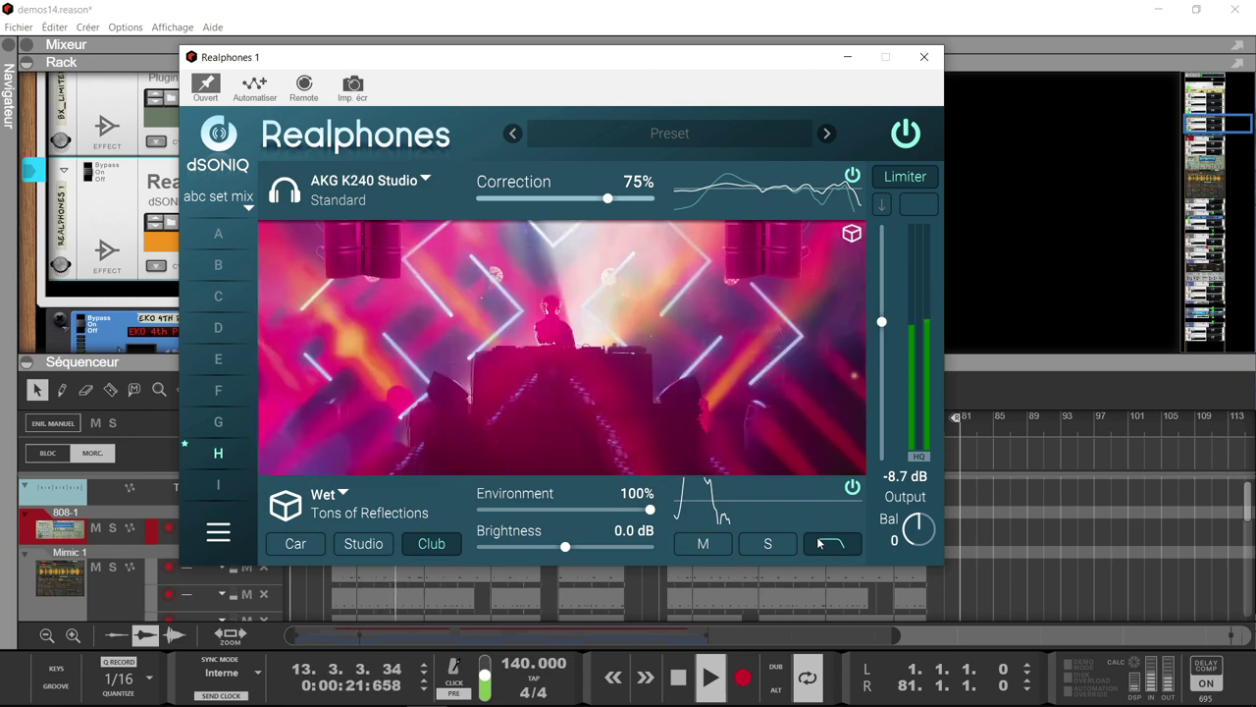
left_click(819, 543)
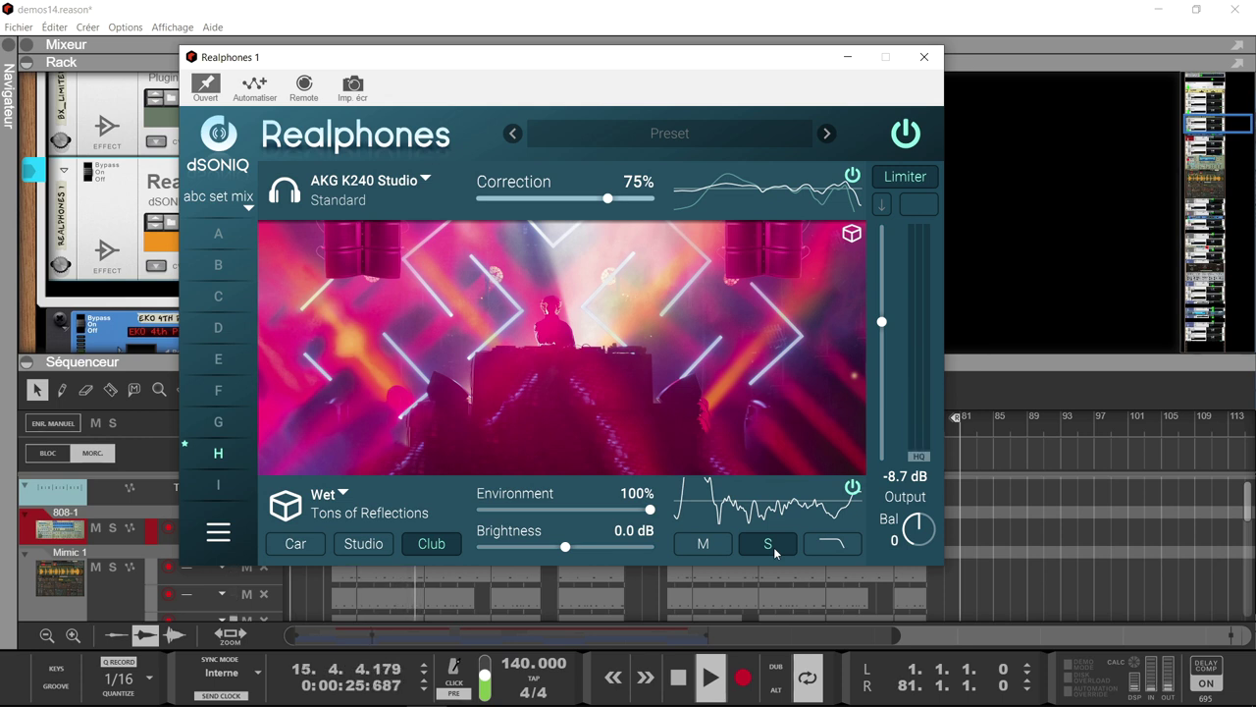
left_click(714, 547)
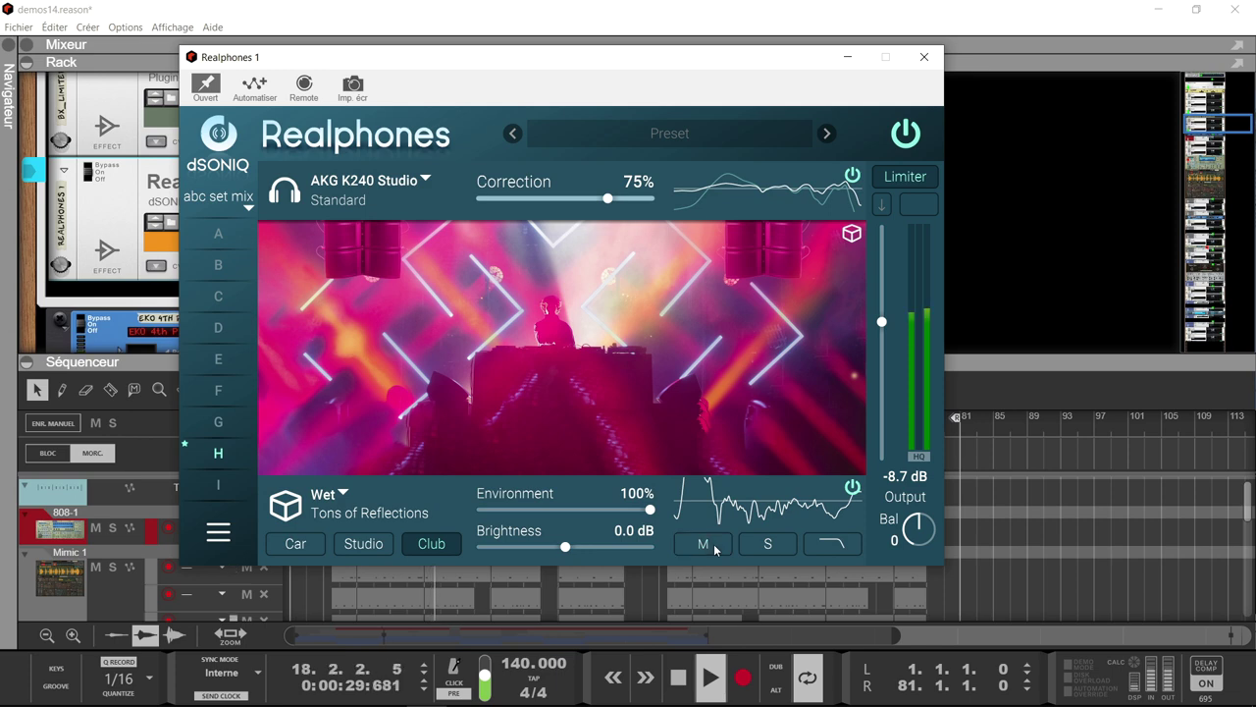
- Turn off Easy Mode to expose the plugin's full set of controls
left_click(218, 533)
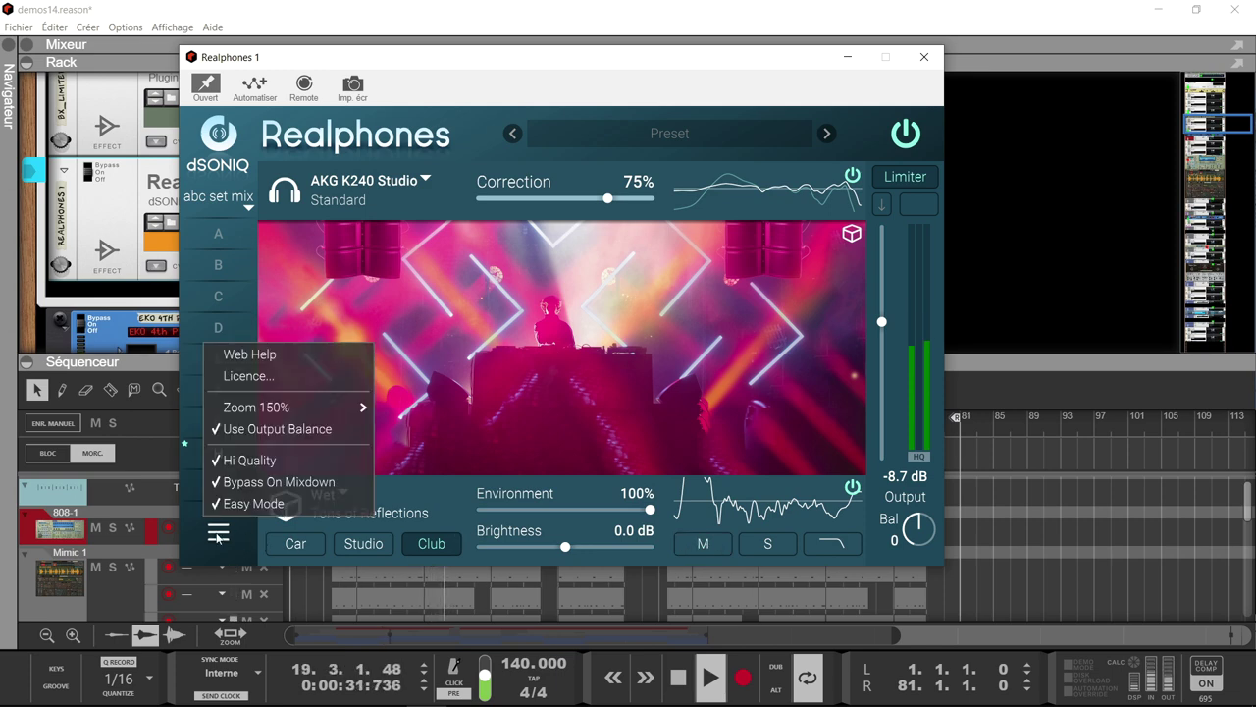
left_click(221, 505)
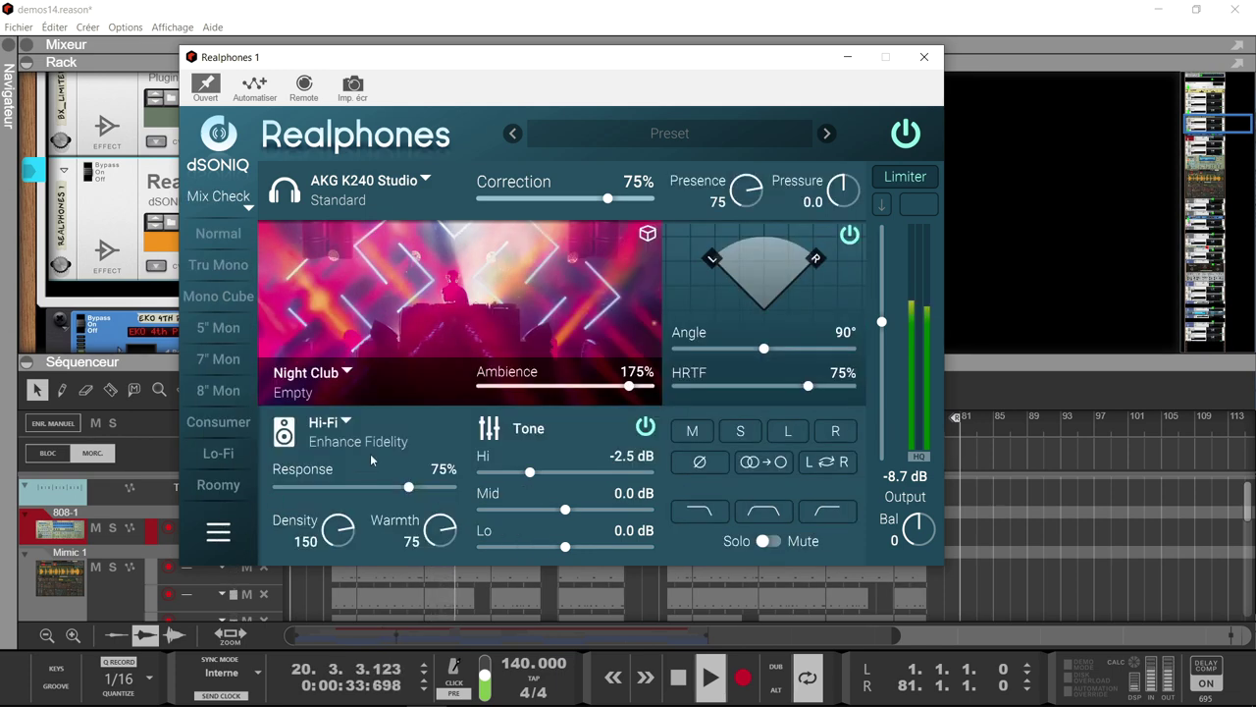
mouse_move(473, 350)
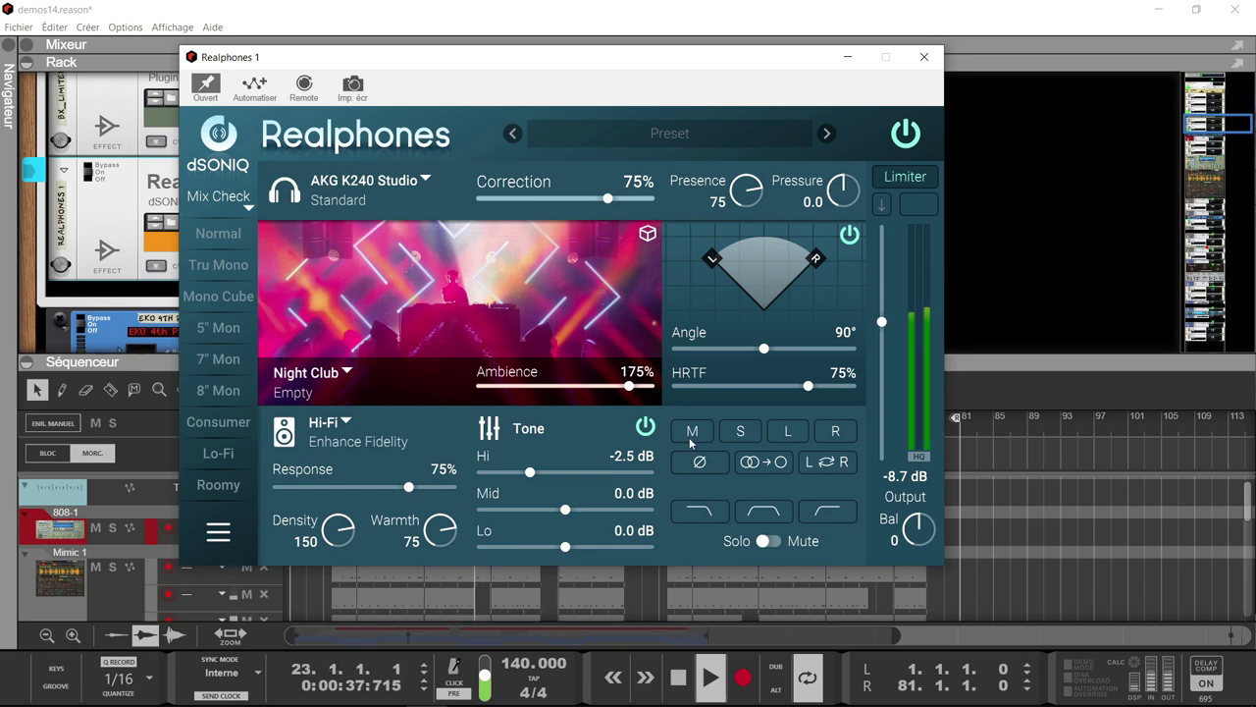
- Check the Night Club sound in mono, return it to stereo, and widen the speaker Angle to 125°
left_click(751, 463)
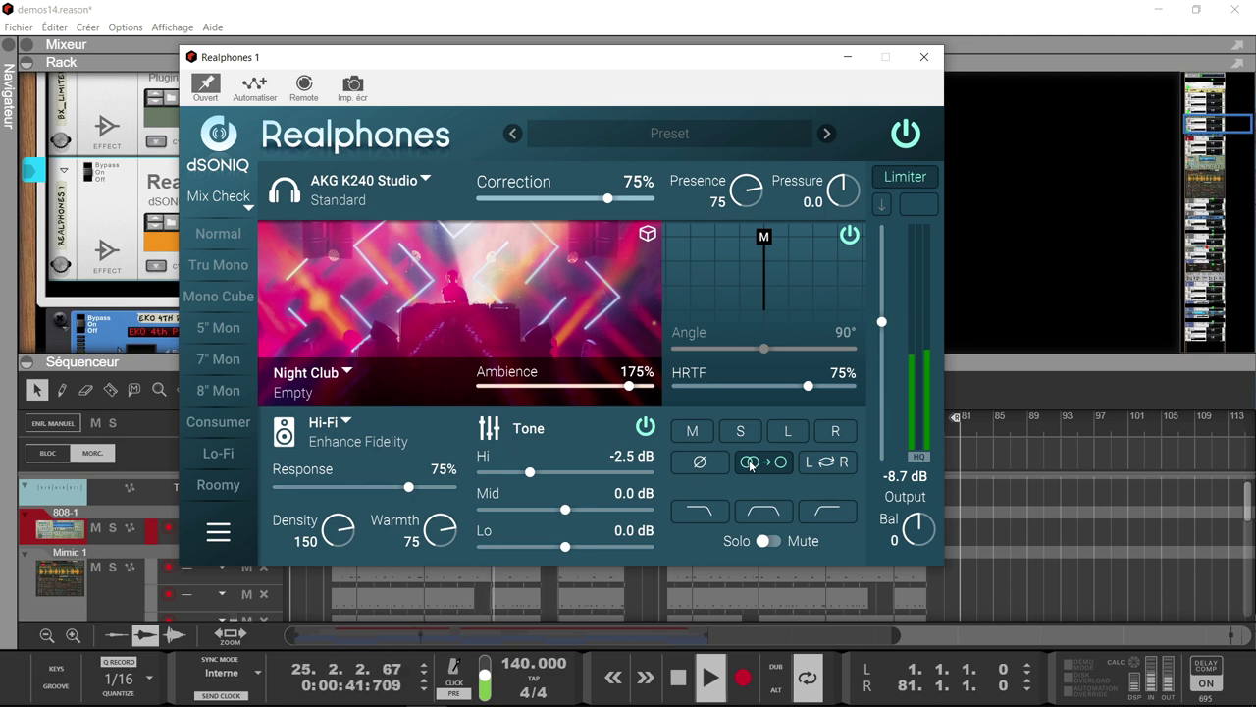
left_click(751, 463)
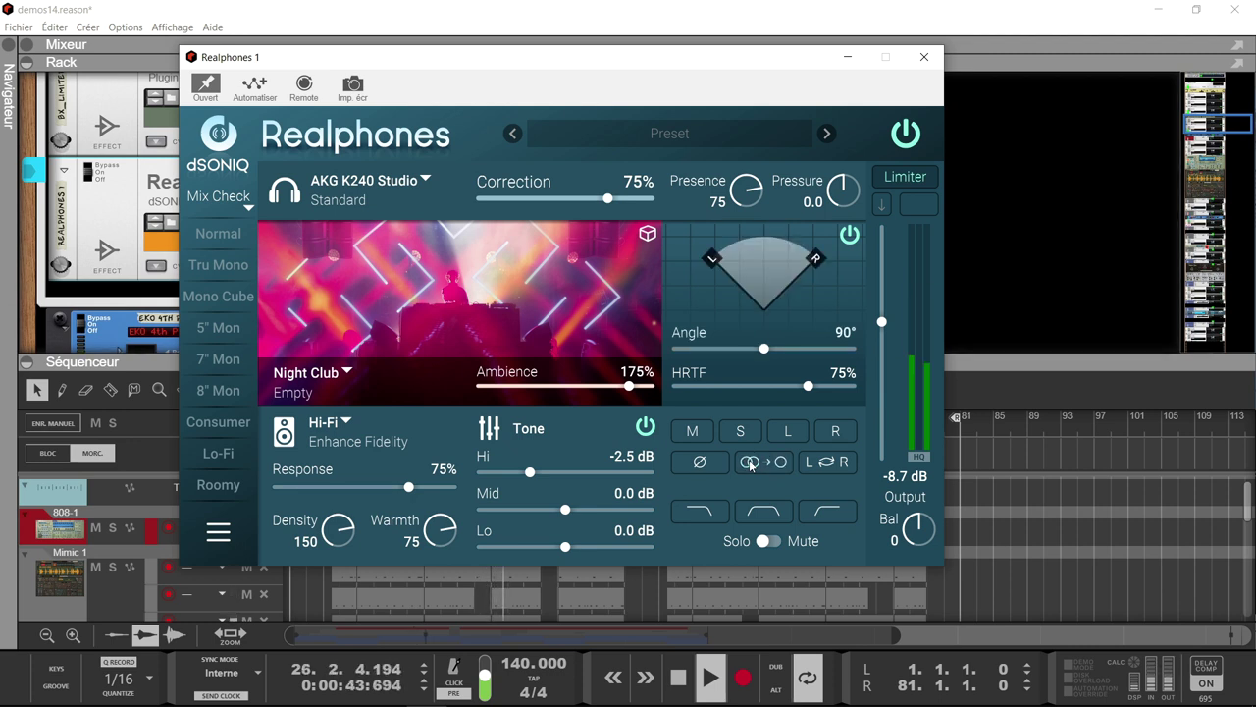
left_click_drag(764, 350, 897, 263)
left_click_drag(889, 263, 799, 299)
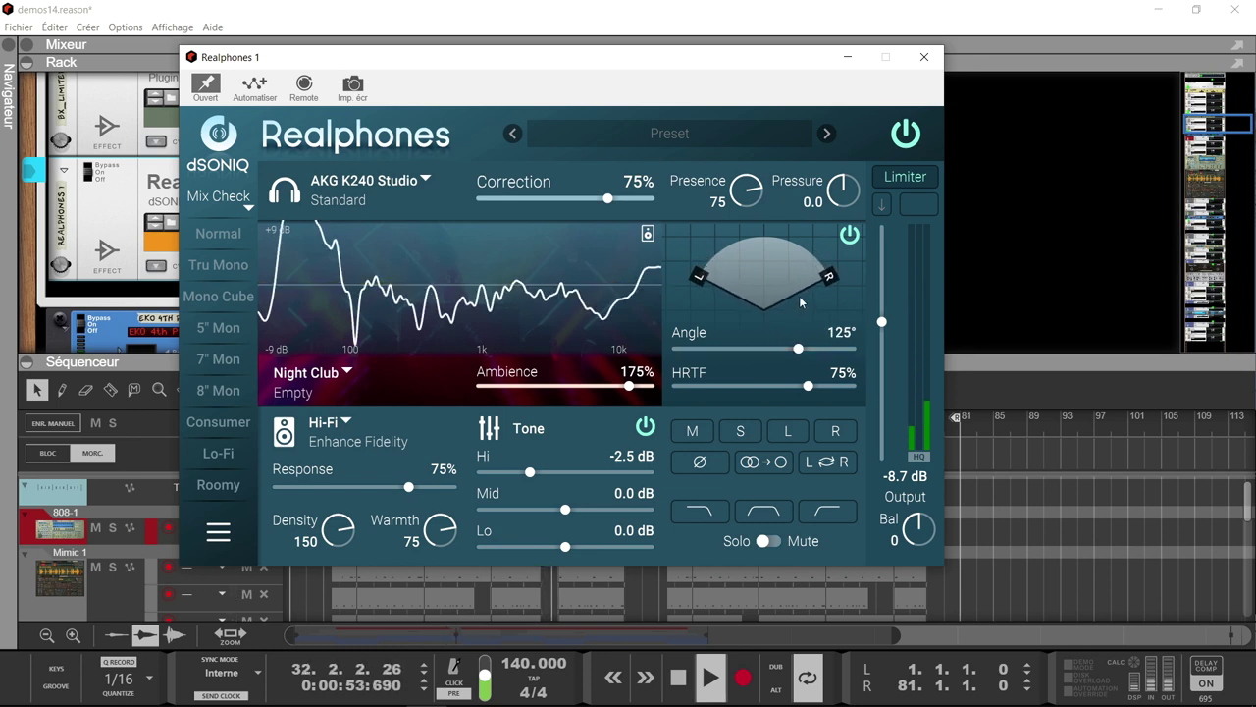
- Audition the Night Club Ambience at 200%, and set it to 99%
mouse_move(469, 316)
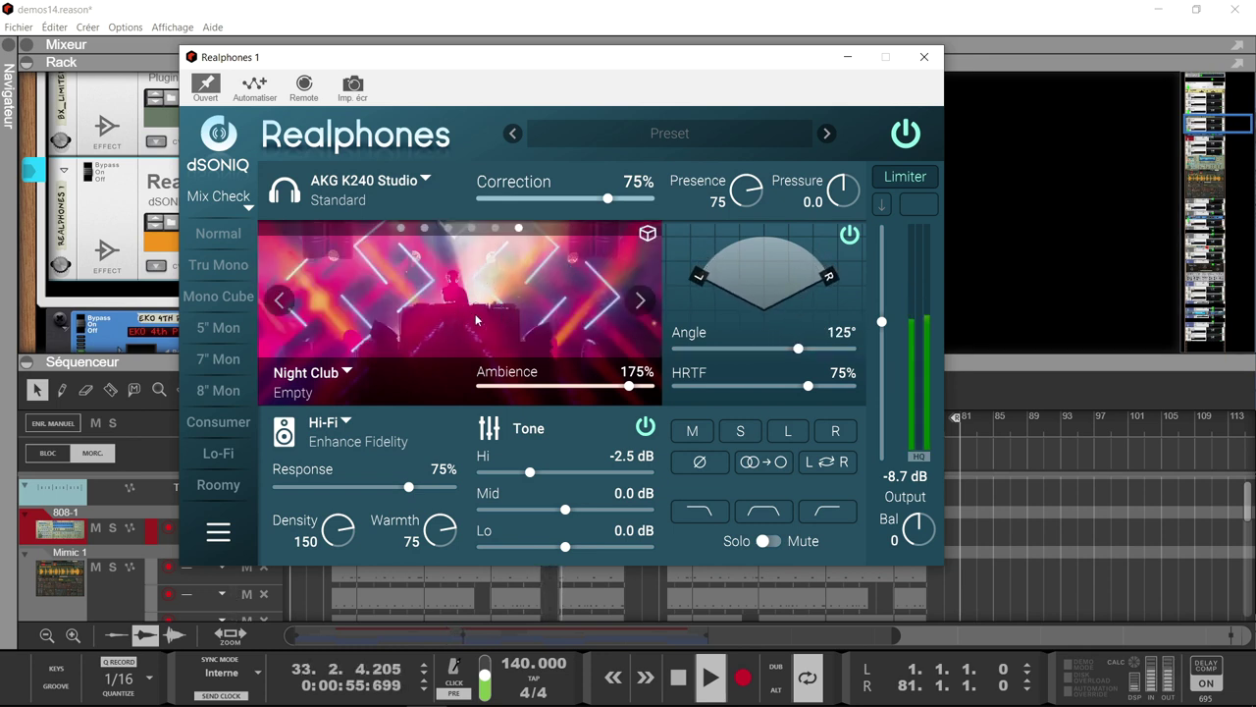
mouse_move(631, 388)
left_click_drag(631, 388, 664, 379)
mouse_move(652, 388)
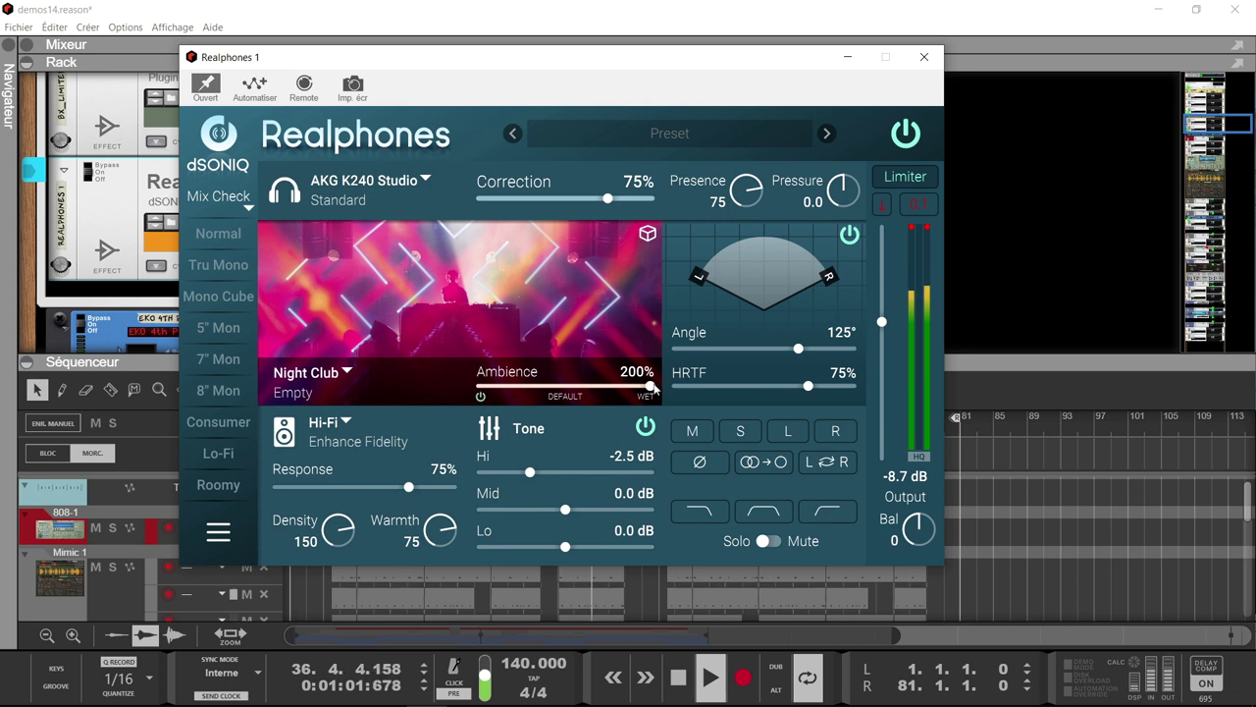
left_click_drag(648, 390, 563, 418)
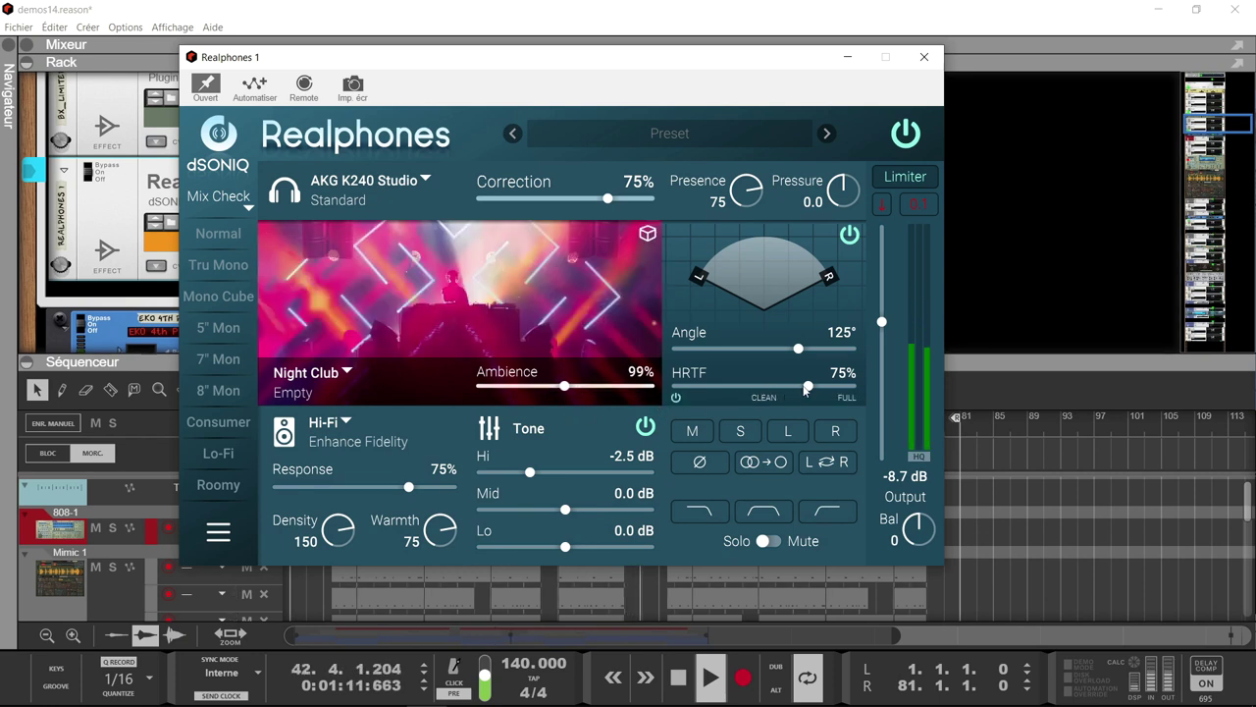
- Audition the Night Club sound at 0% HRTF, set HRTF to 63%, and solo the mid band
left_click_drag(812, 388, 672, 390)
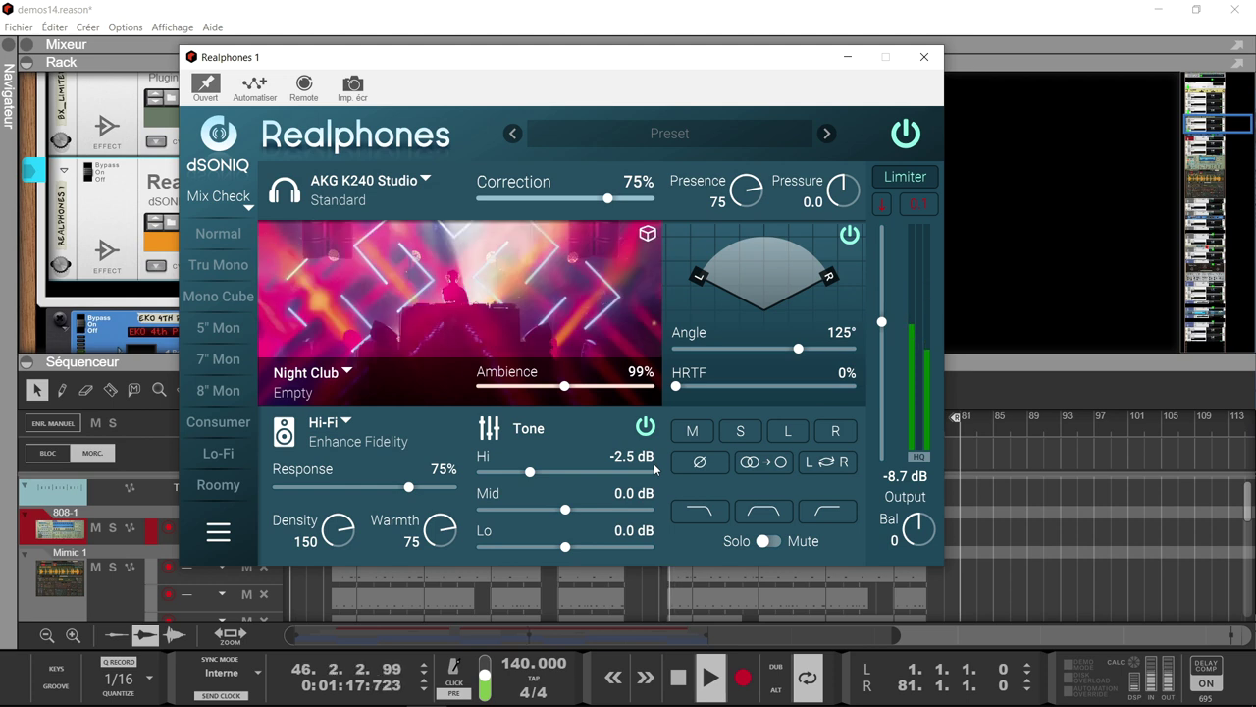
left_click_drag(675, 386, 791, 385)
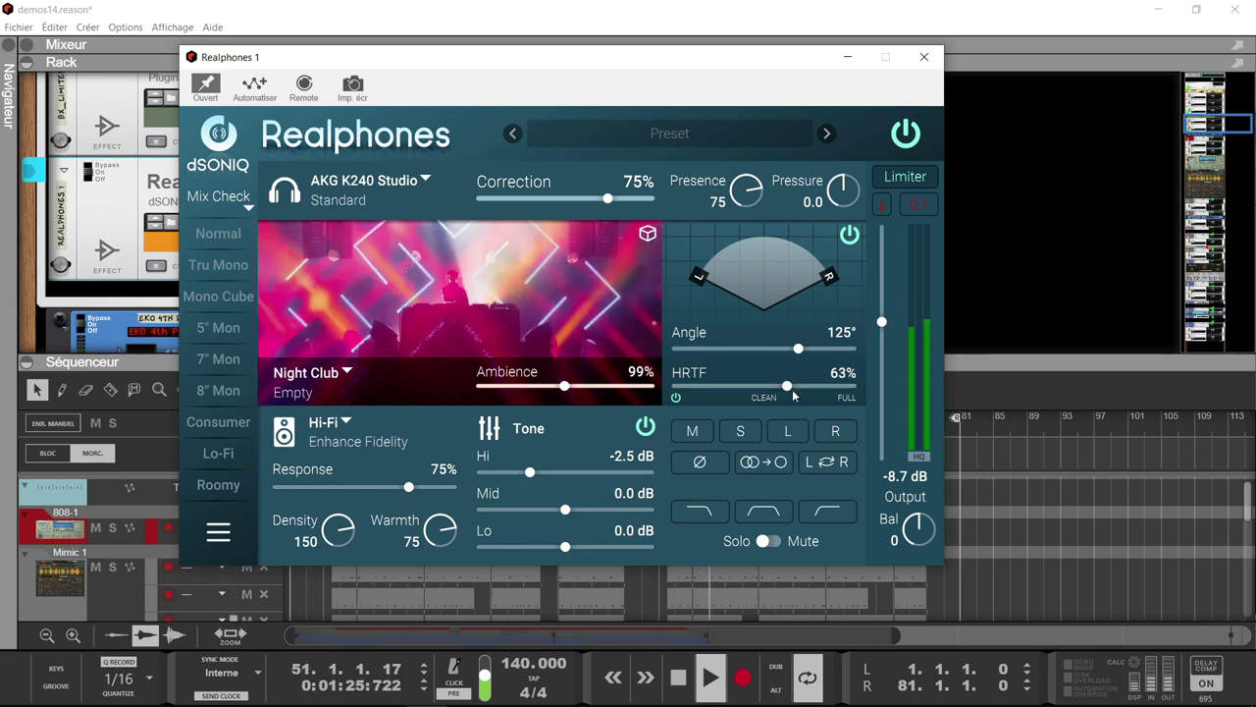
left_click(762, 511)
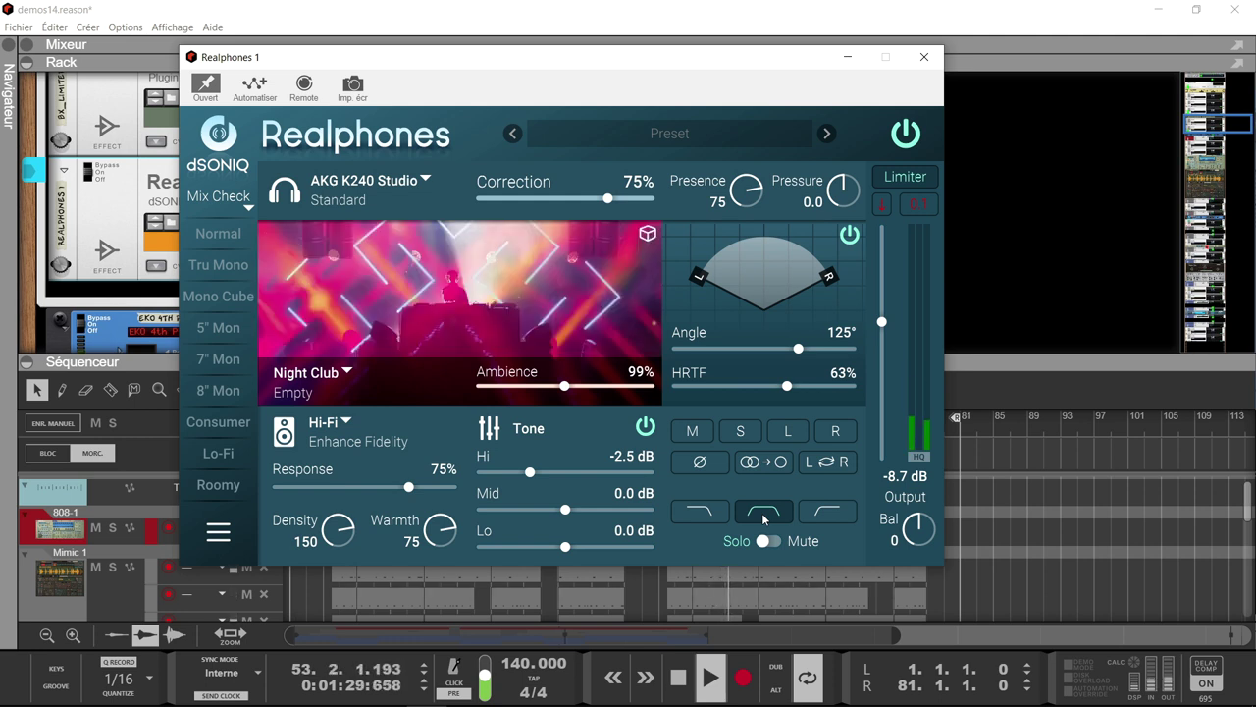
- Load the Normal snapshot, turn off its mid-band solo, and audition the high band on its own
left_click(225, 242)
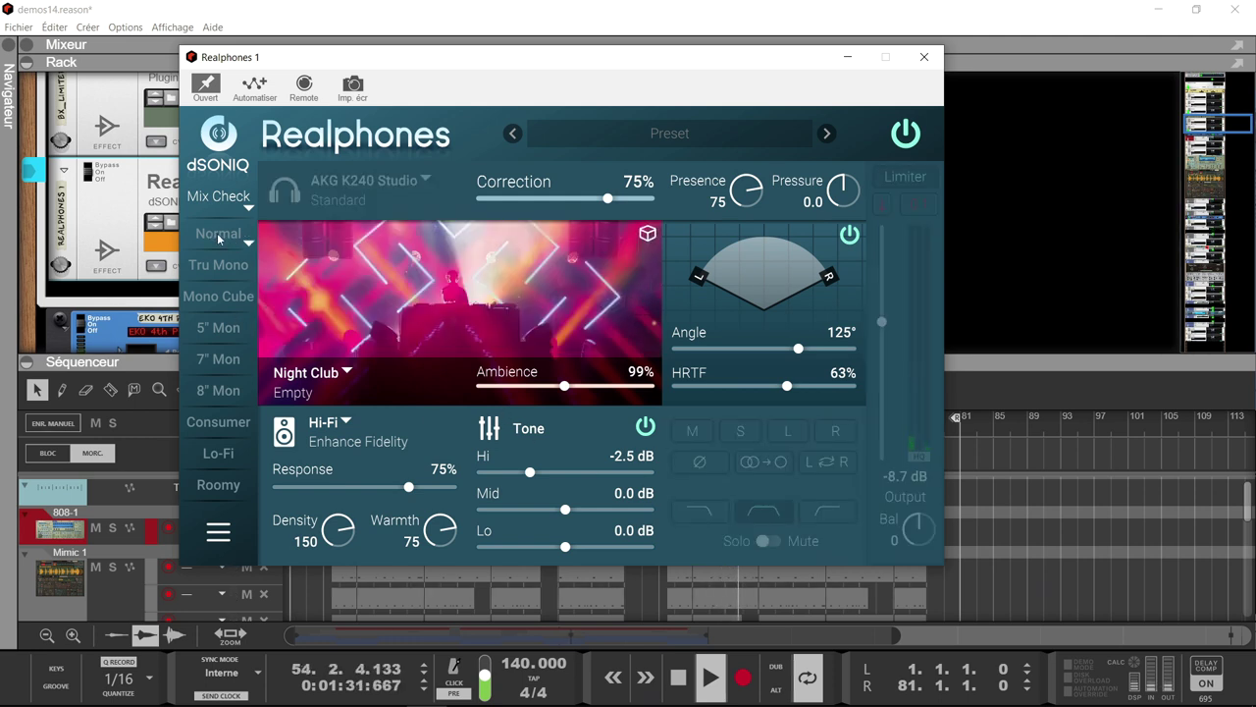
left_click(219, 236)
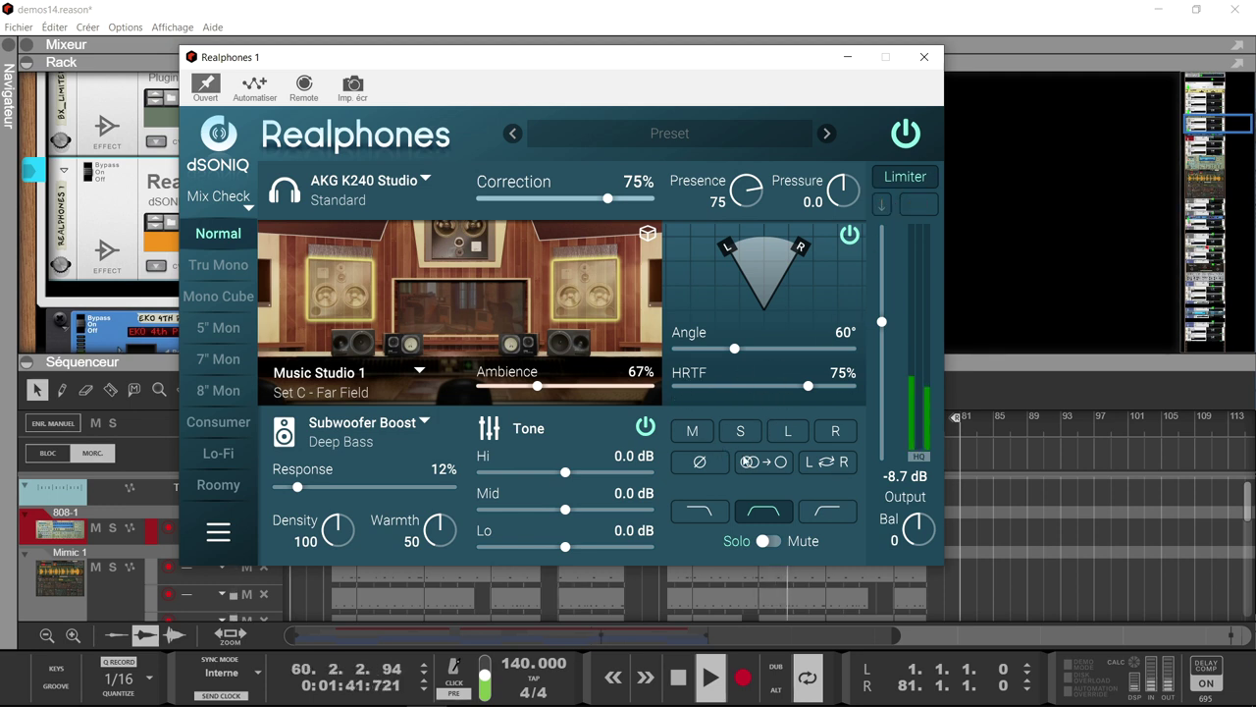
left_click(766, 514)
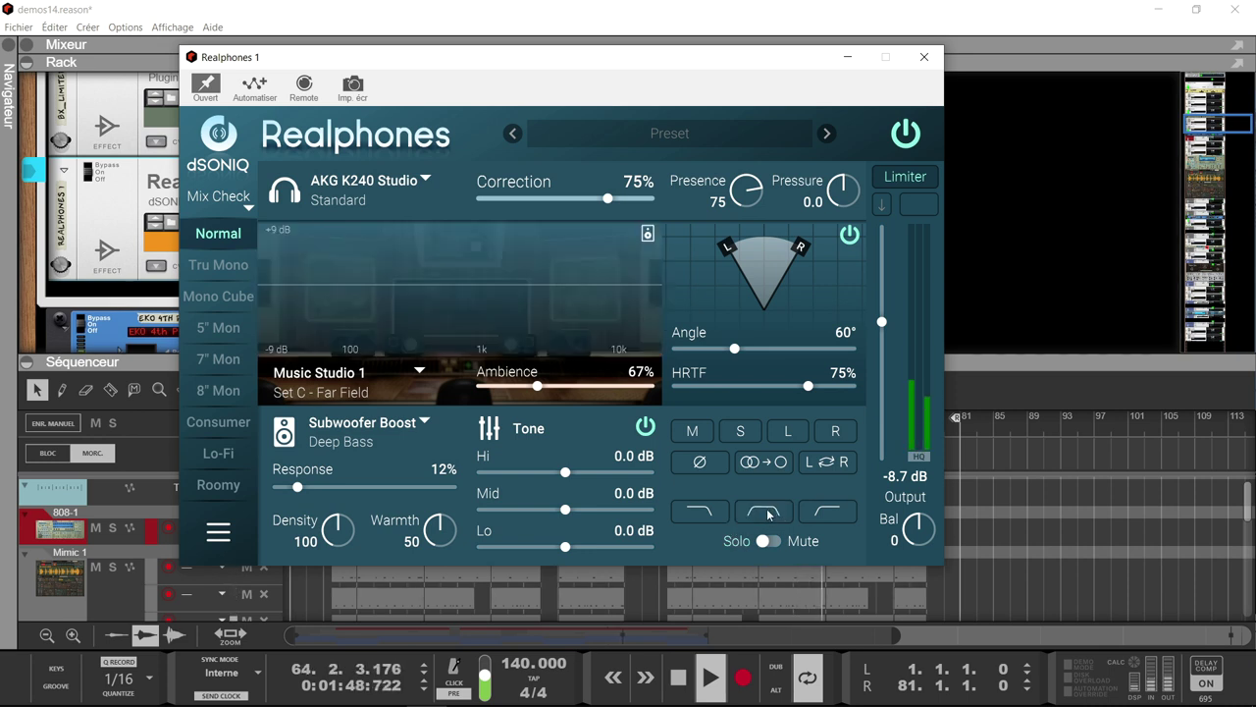
left_click(824, 511)
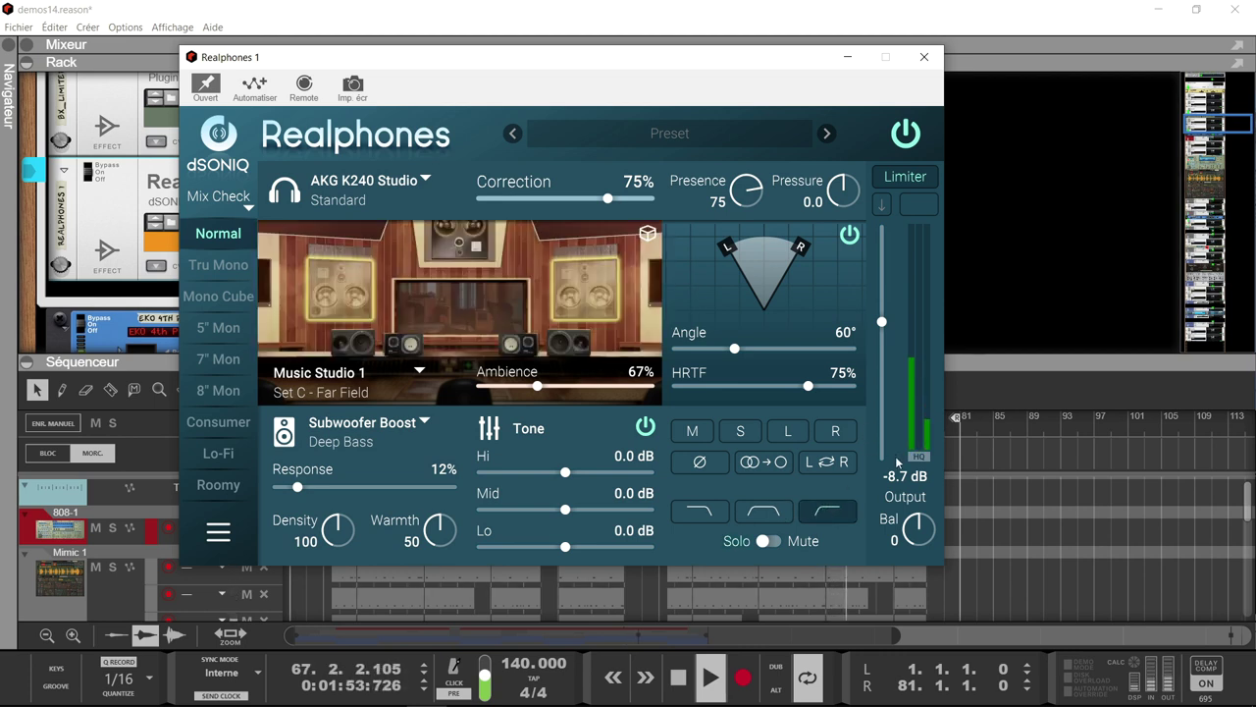
- Reset the Output level to 0.0 dB and pull it down to -0.8 dB
double_click(882, 322)
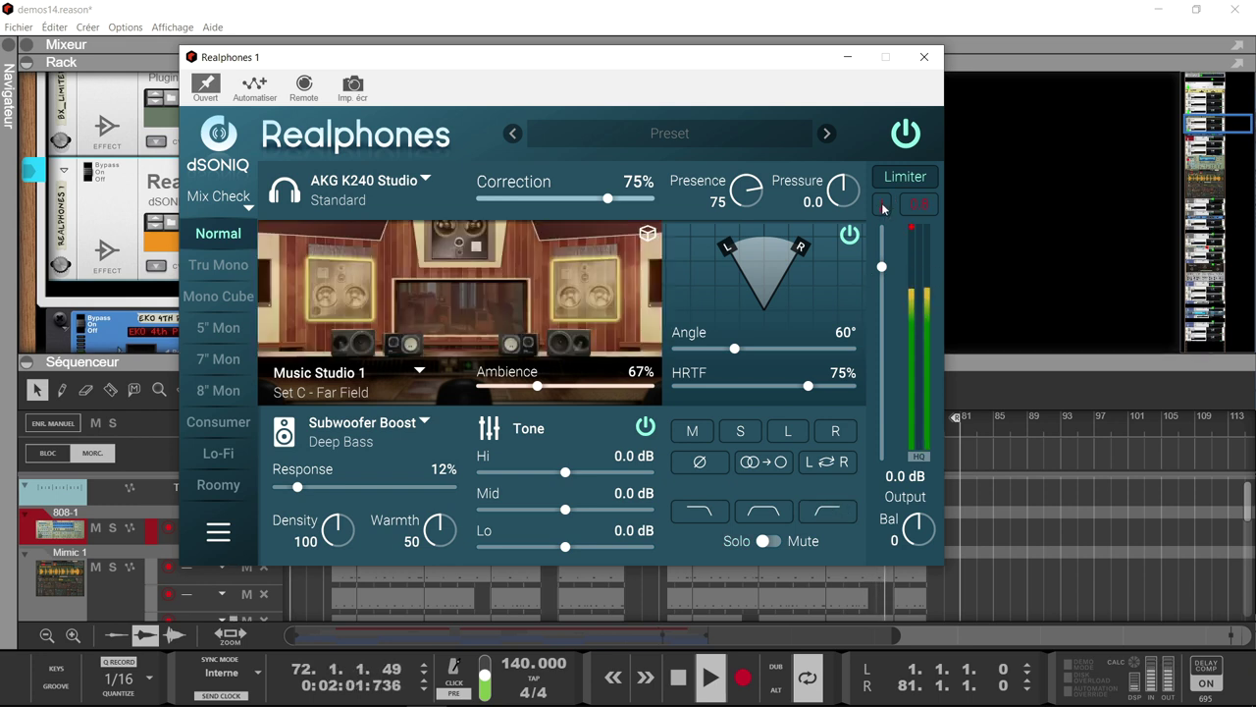
scroll(882, 208, "down", 1)
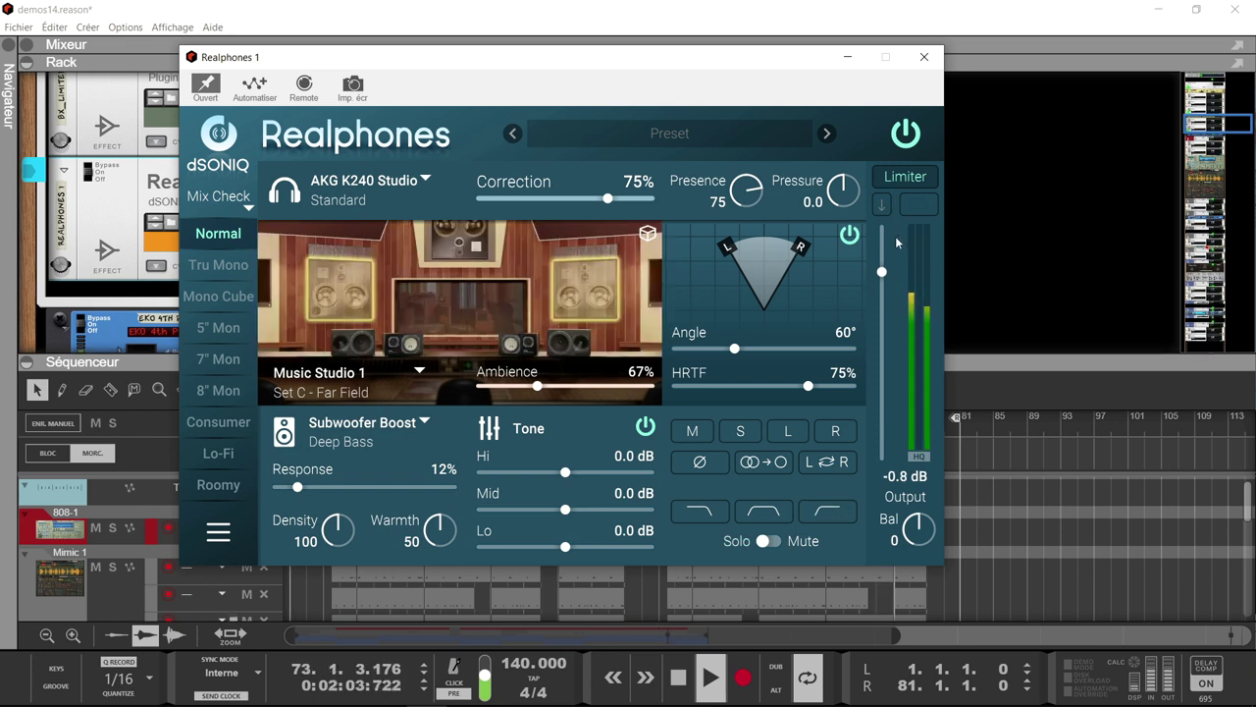
- Audition the Normal snapshot's mid and low bands in solo, returning to the mid band
left_click(759, 512)
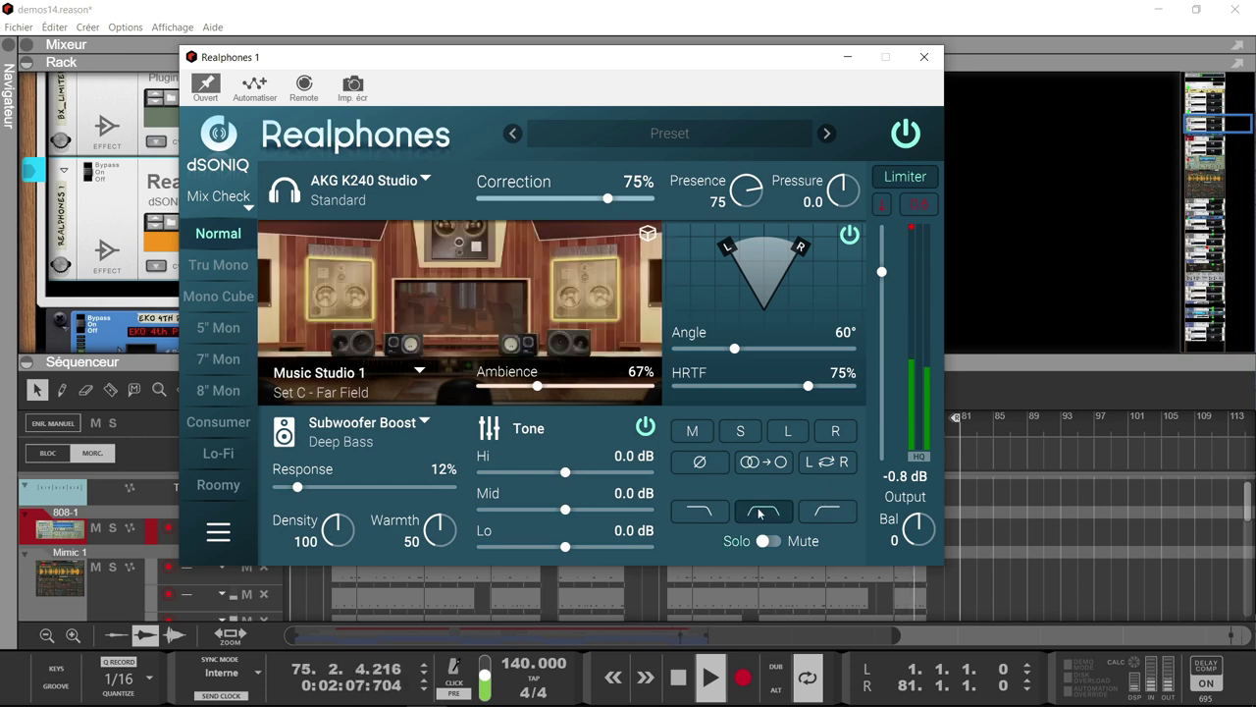
left_click(694, 518)
left_click(751, 511)
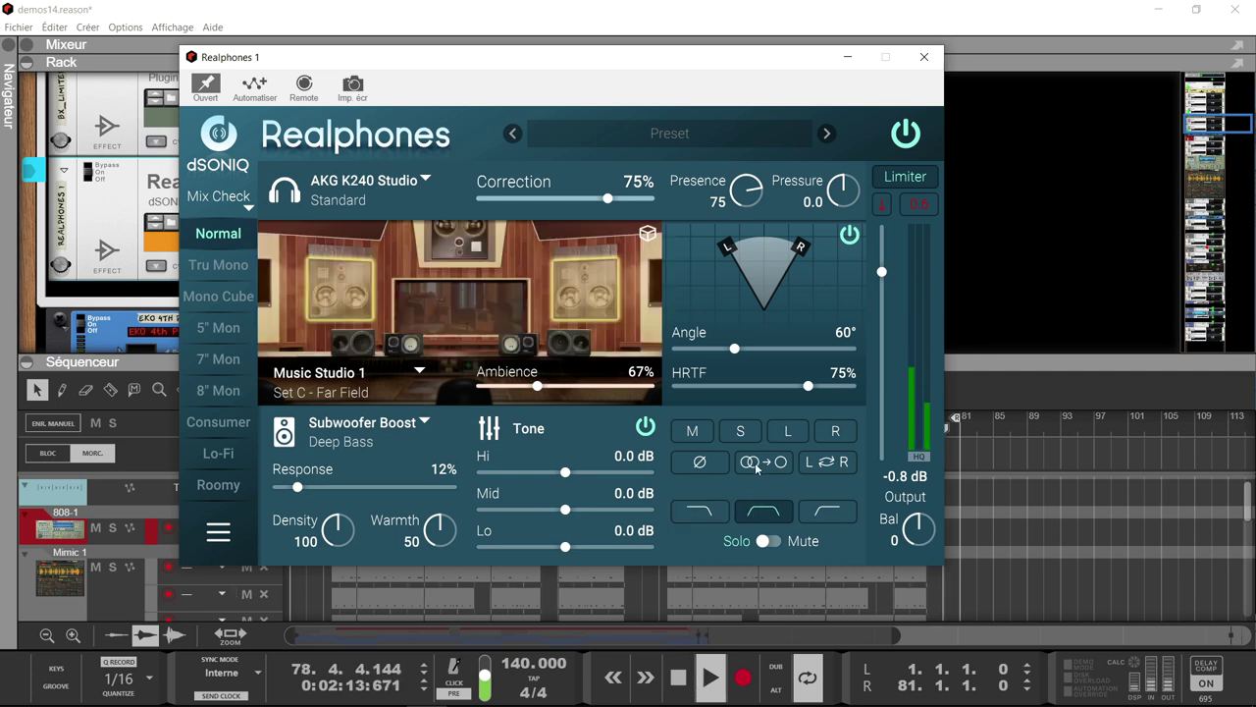
- Check the soloed mid band in mono and with inverted phase, switching each mode off again
left_click(754, 462)
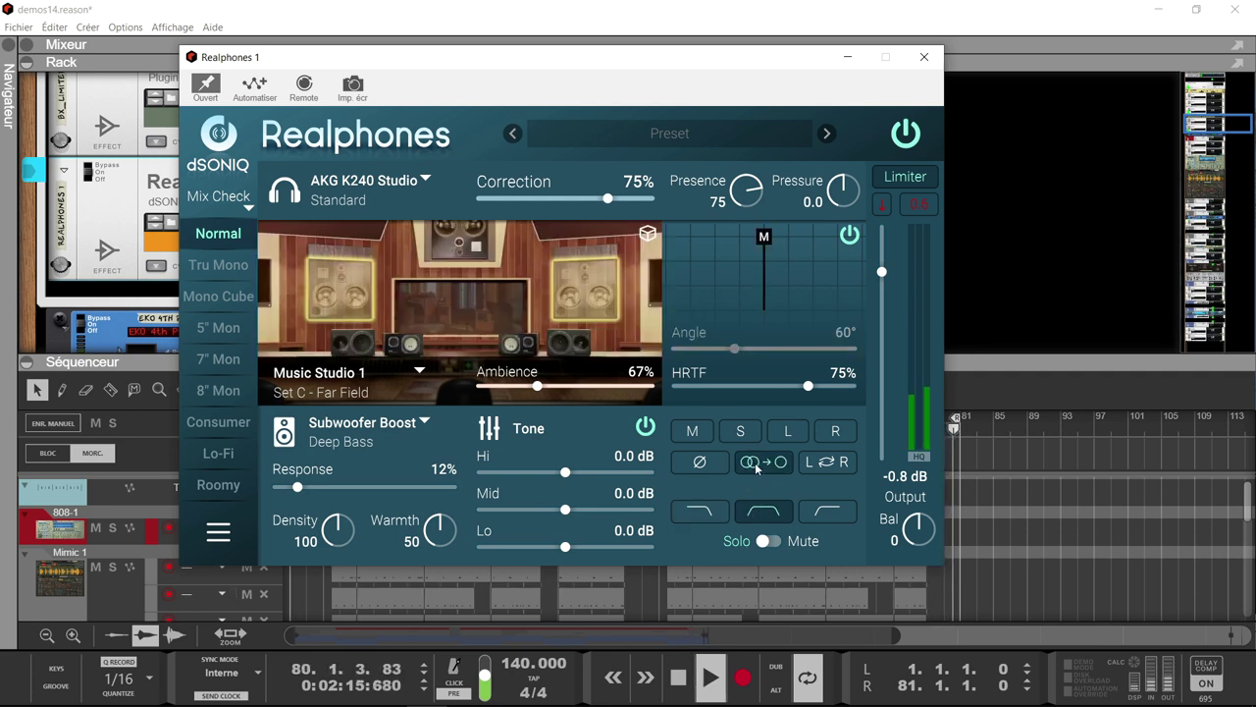
left_click(755, 462)
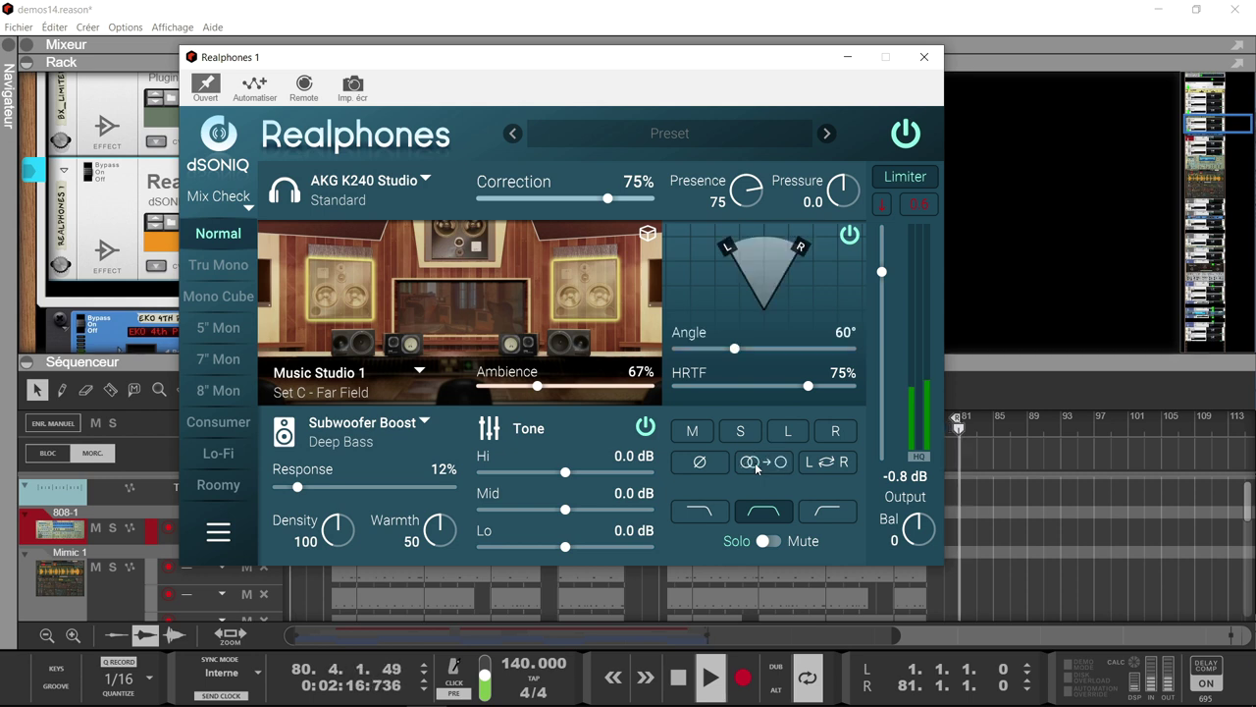
left_click(703, 464)
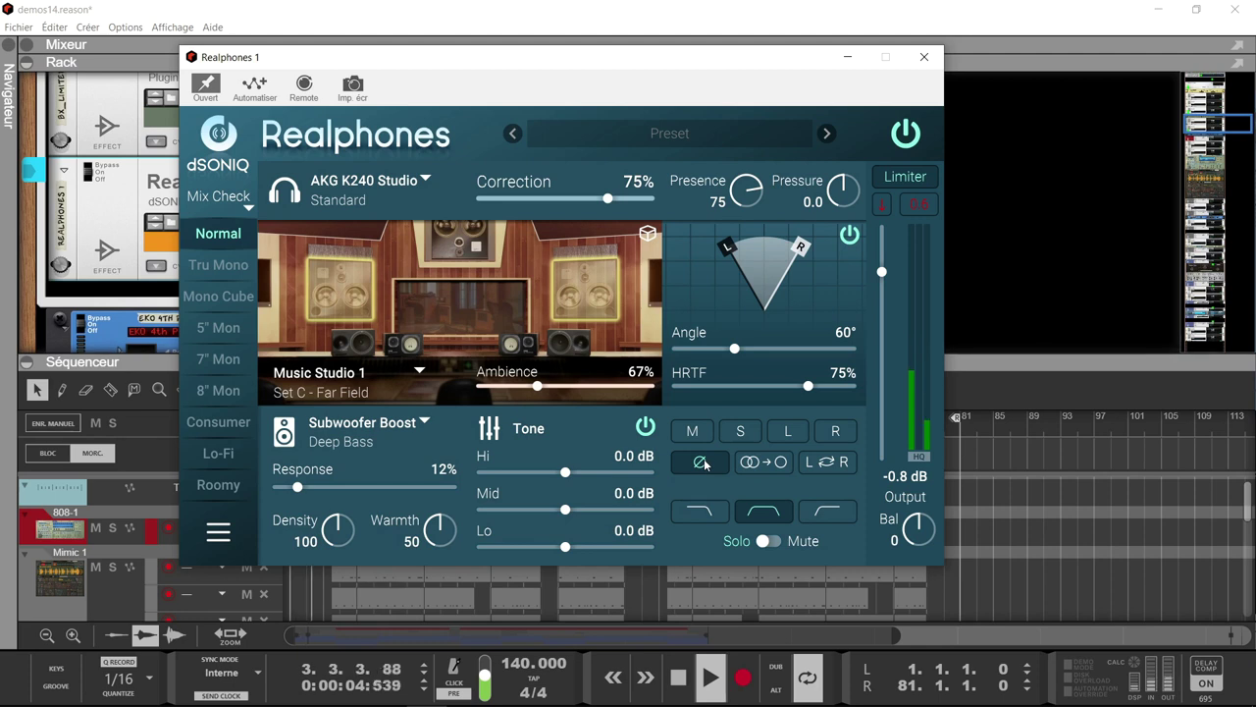
left_click(703, 463)
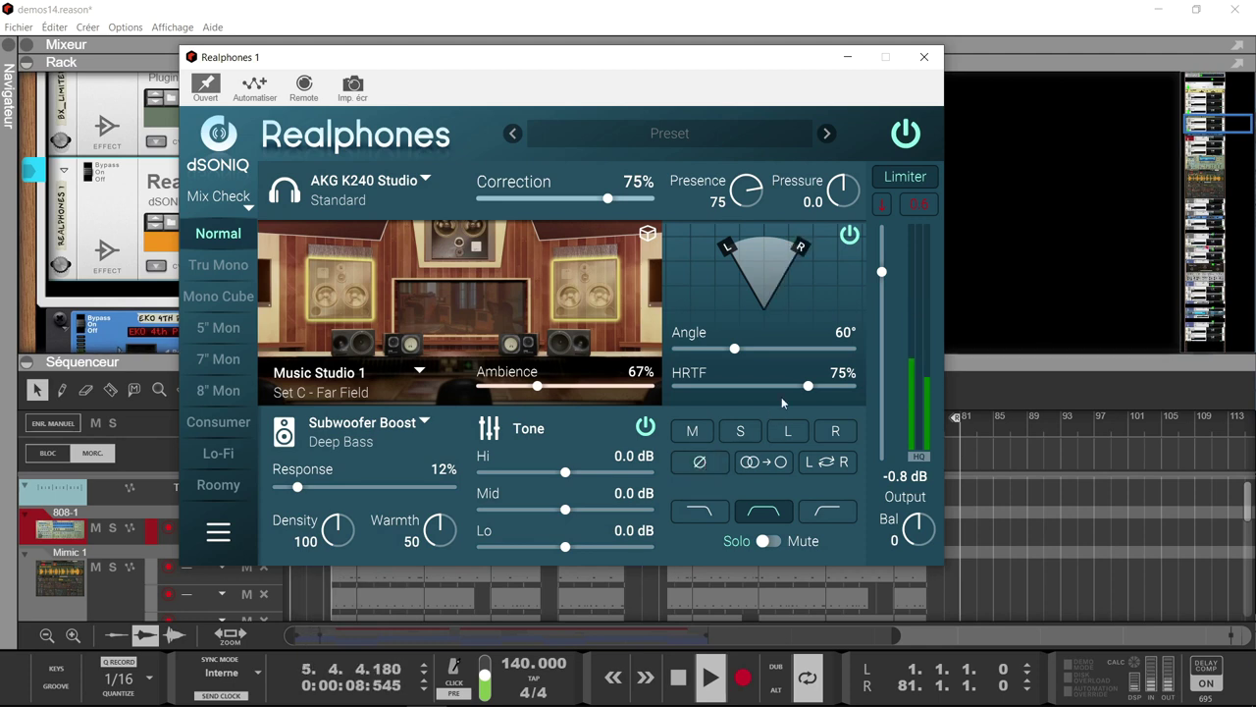
- Widen the speaker Angle to 97° and compare inverted and normal phase with the band solo turned off
mouse_move(741, 353)
left_click_drag(741, 354, 777, 347)
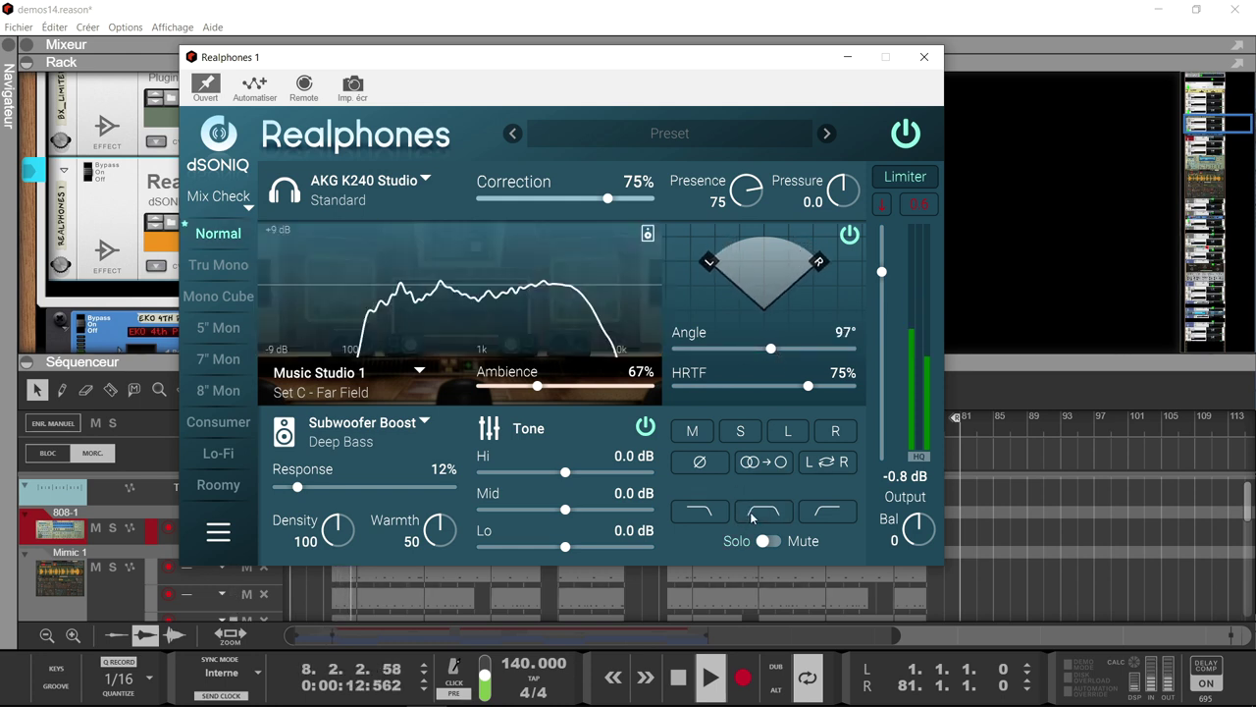
left_click(700, 463)
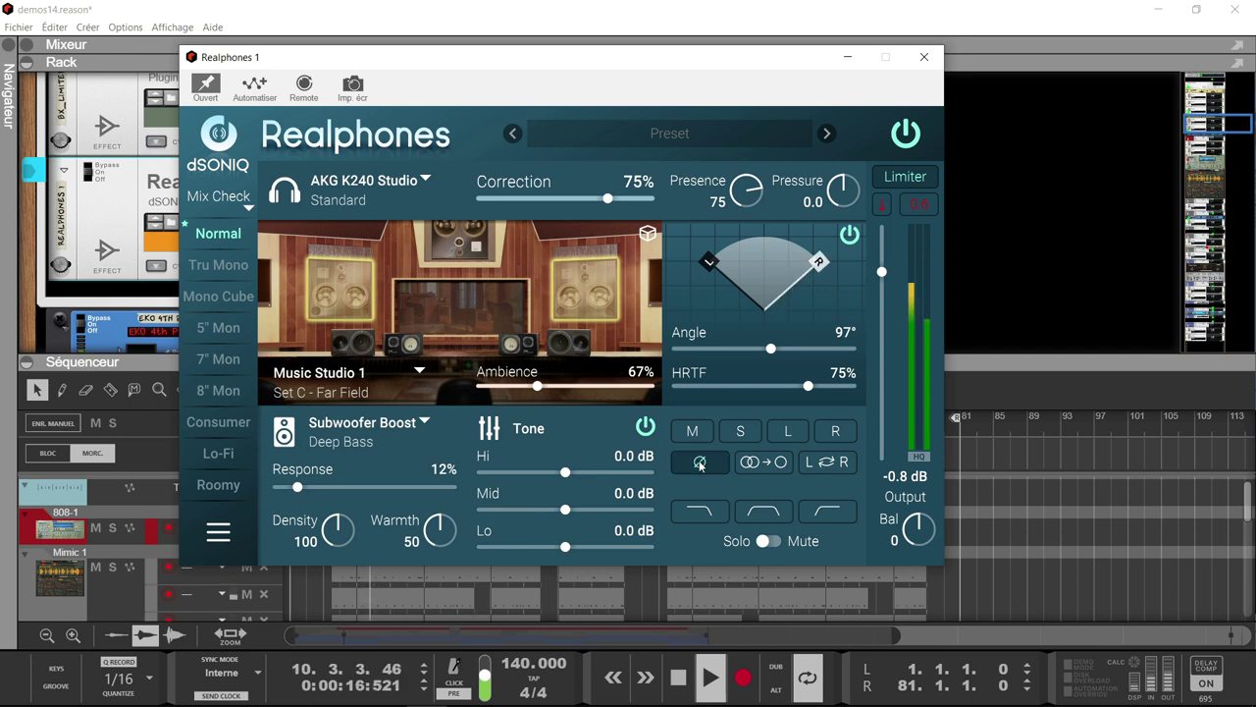
left_click(700, 463)
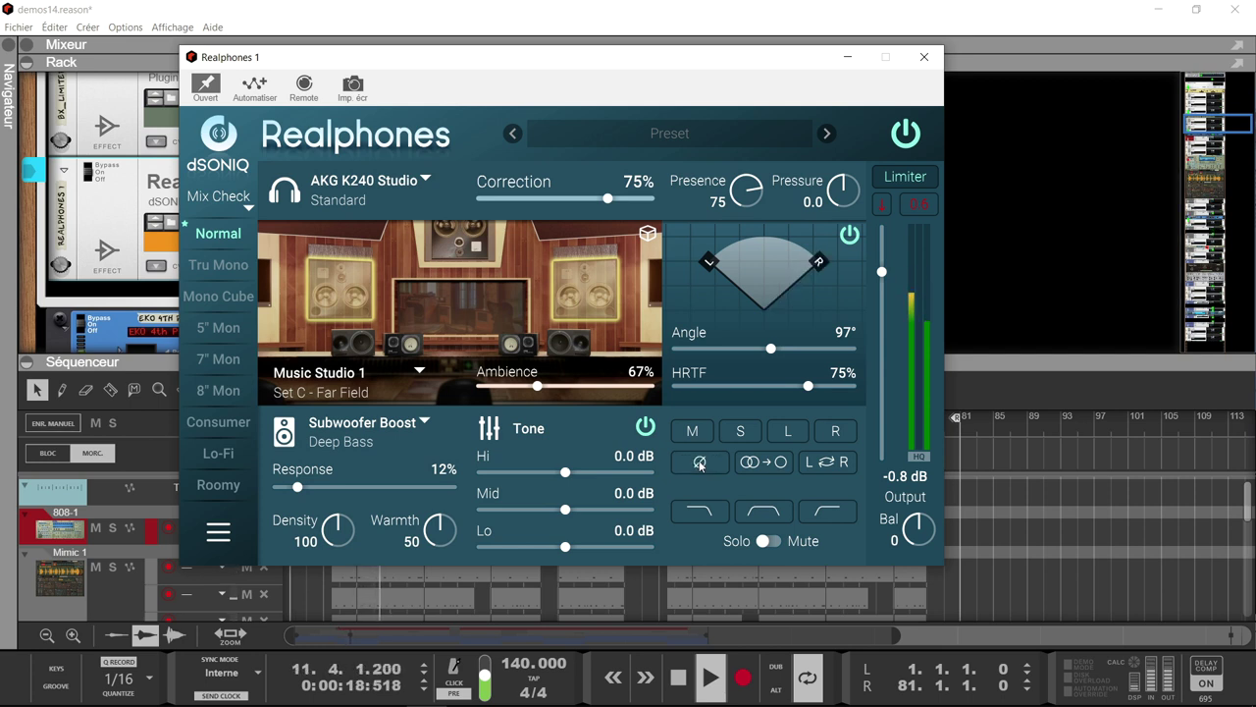
- Audition the swapped channels and the left-only and right-only signals, restoring normal stereo
left_click(812, 462)
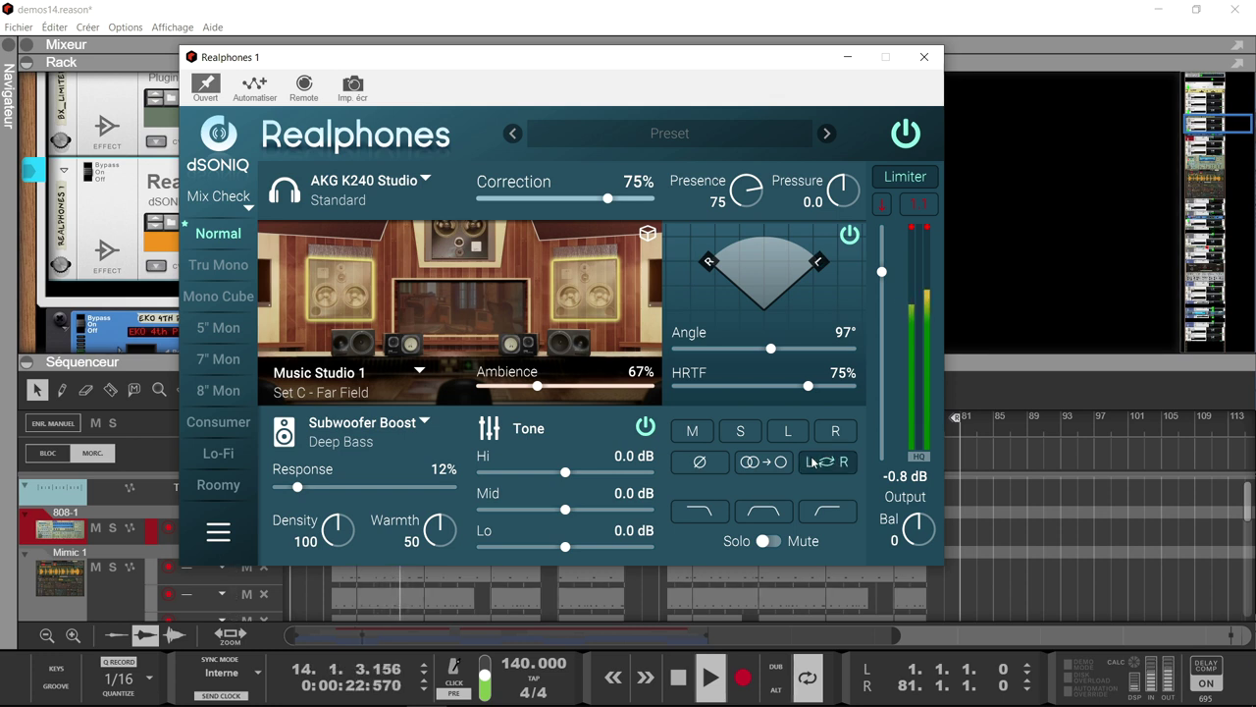
left_click(812, 462)
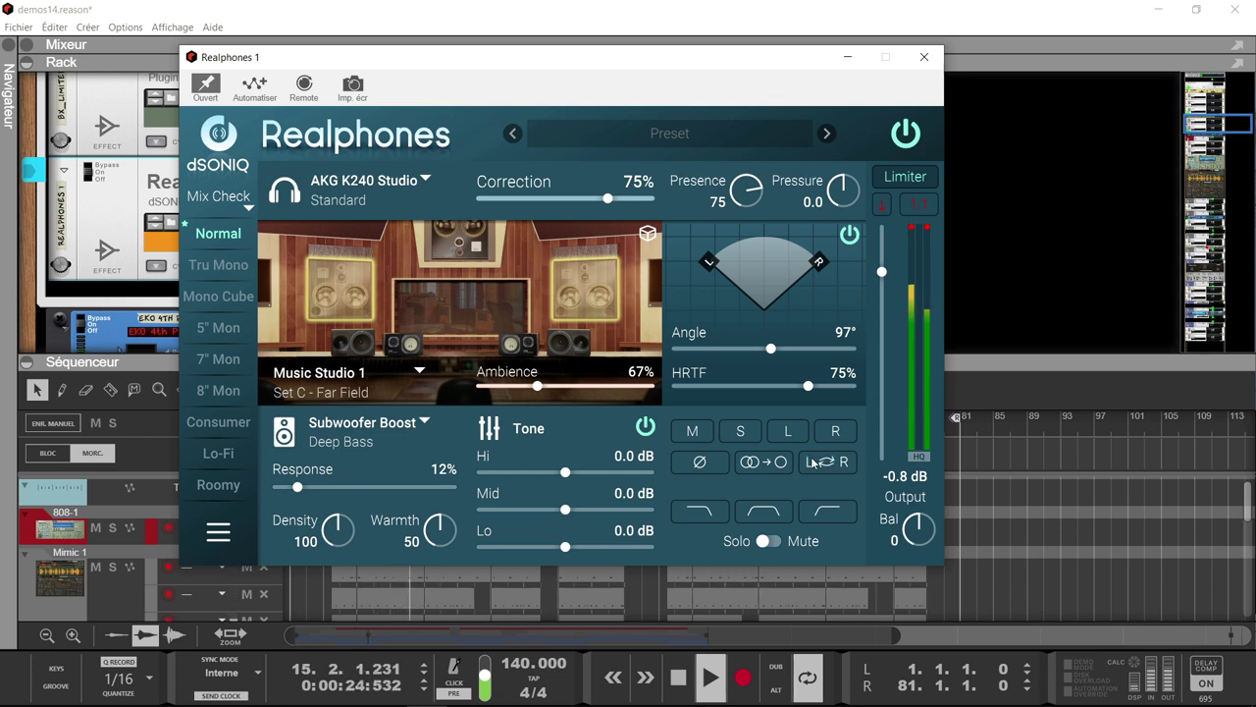
left_click(786, 432)
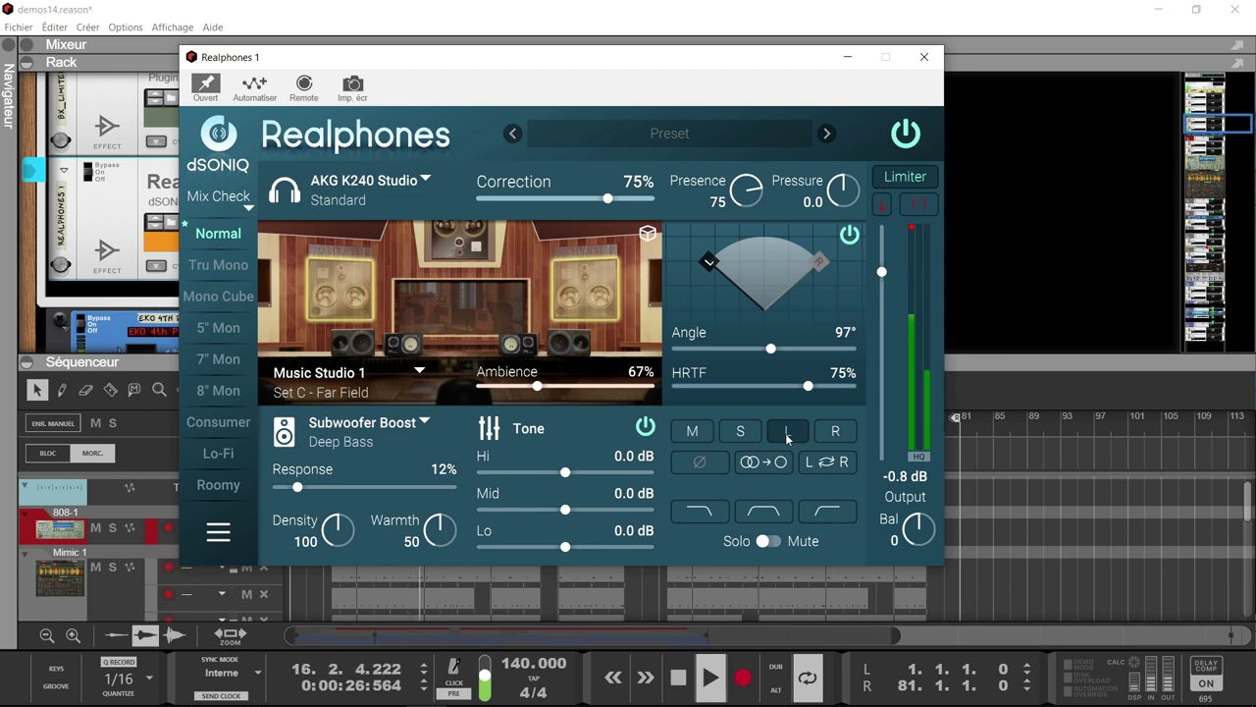
left_click(830, 433)
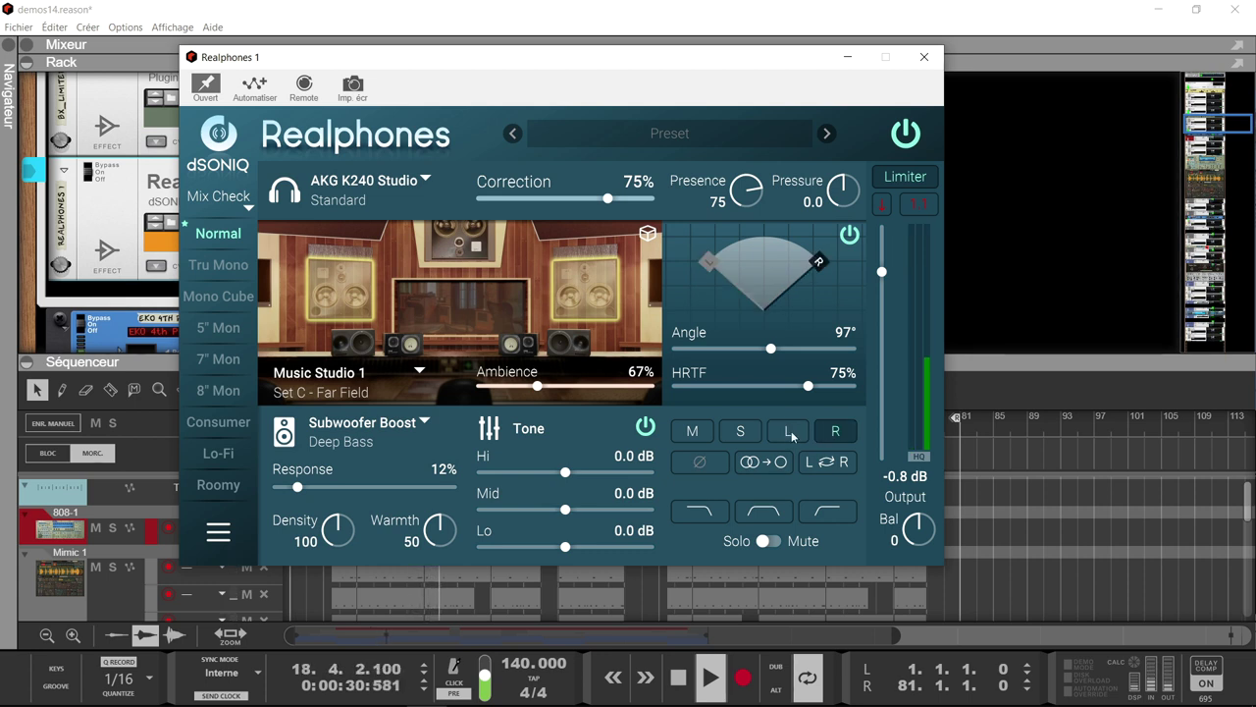
left_click(790, 430)
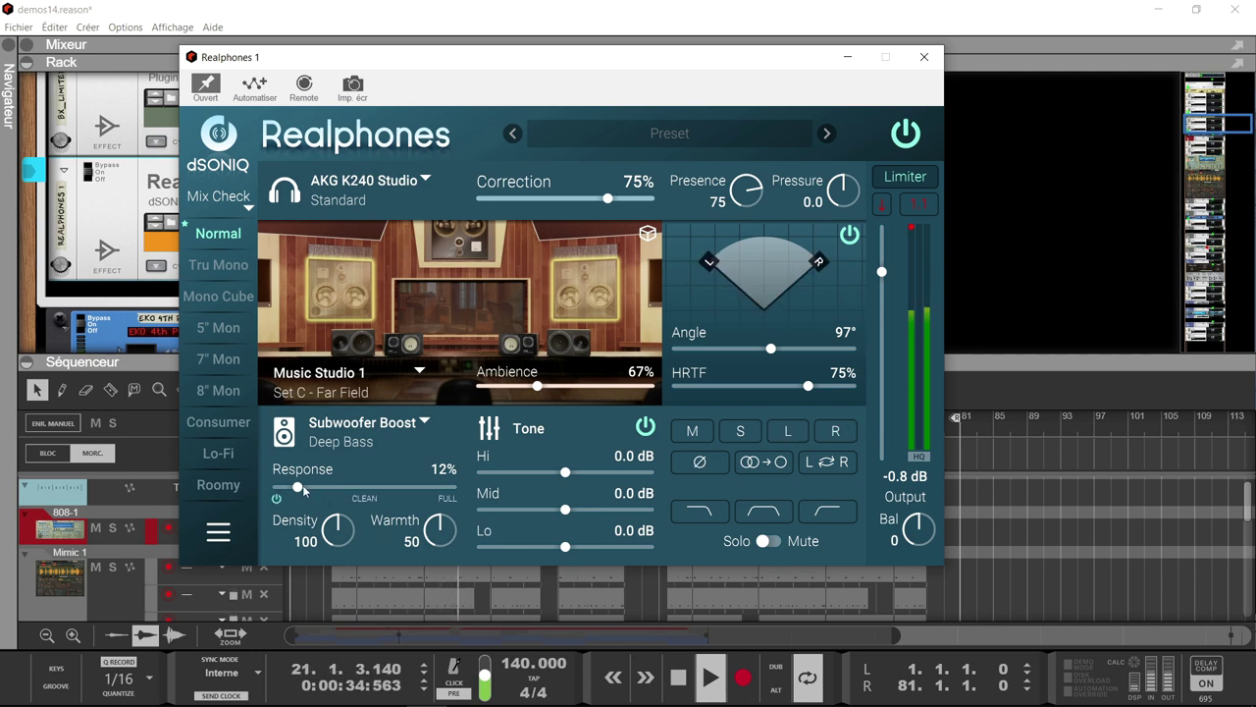
- Set the Subwoofer Boost Density to 156, Warmth to 94 and Response to 39%, lowering the Output to -5.4 dB to avoid clipping
left_click_drag(352, 542, 328, 463)
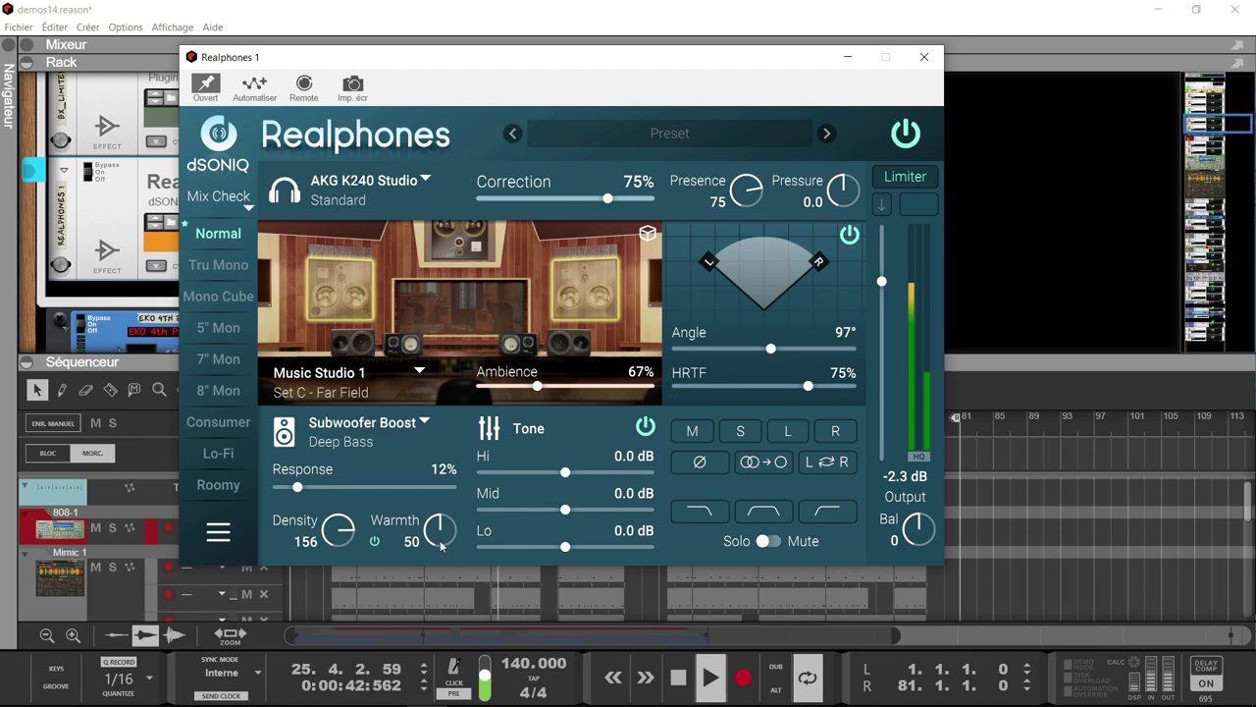
left_click_drag(441, 546, 426, 422)
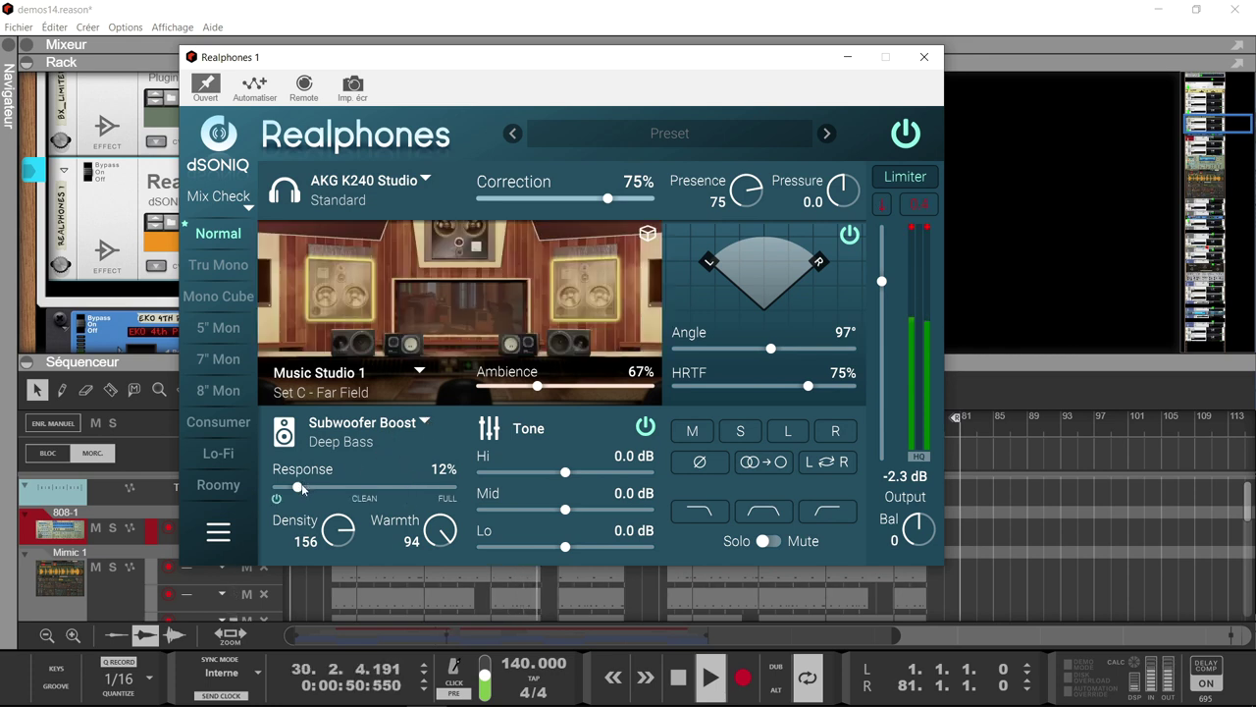
left_click_drag(300, 488, 346, 491)
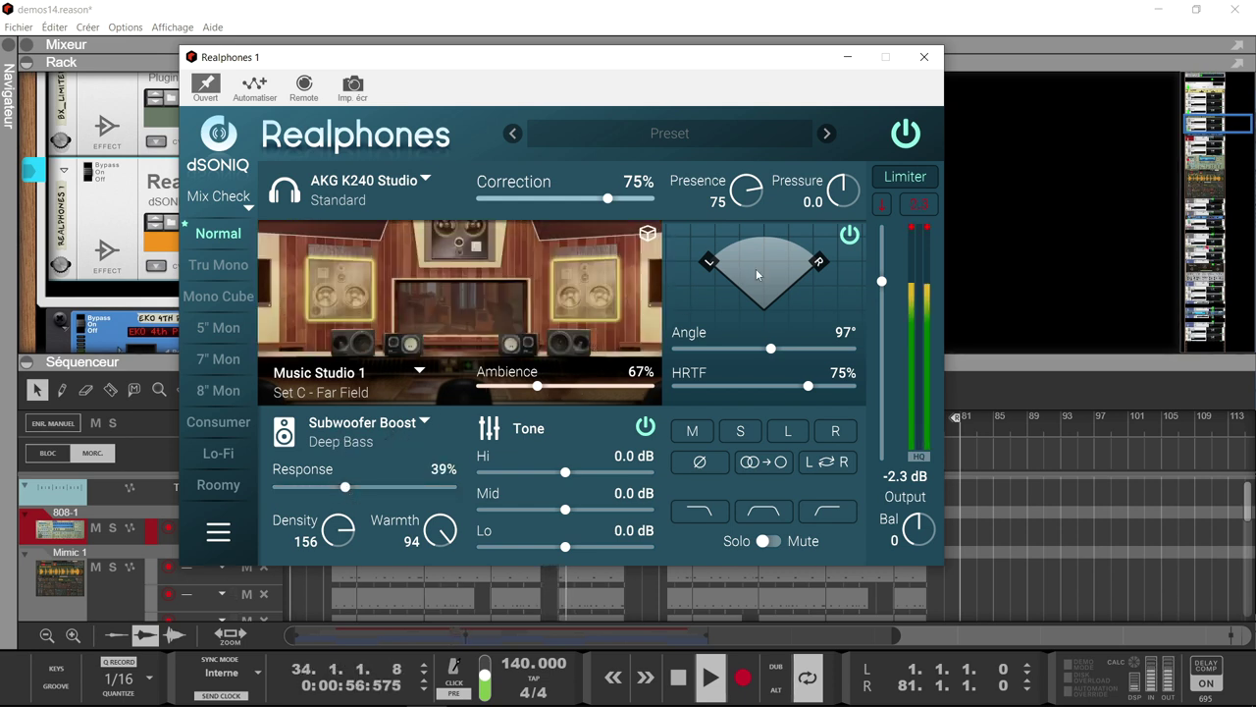
left_click(881, 205)
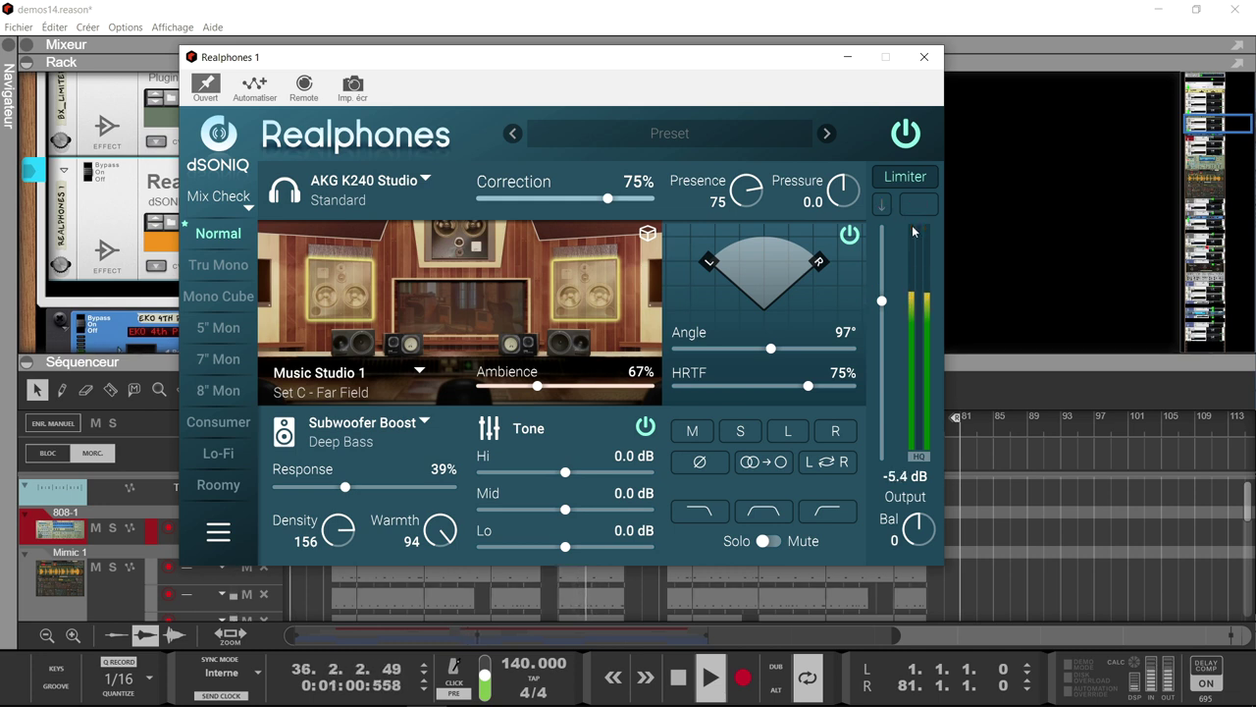
left_click(884, 207)
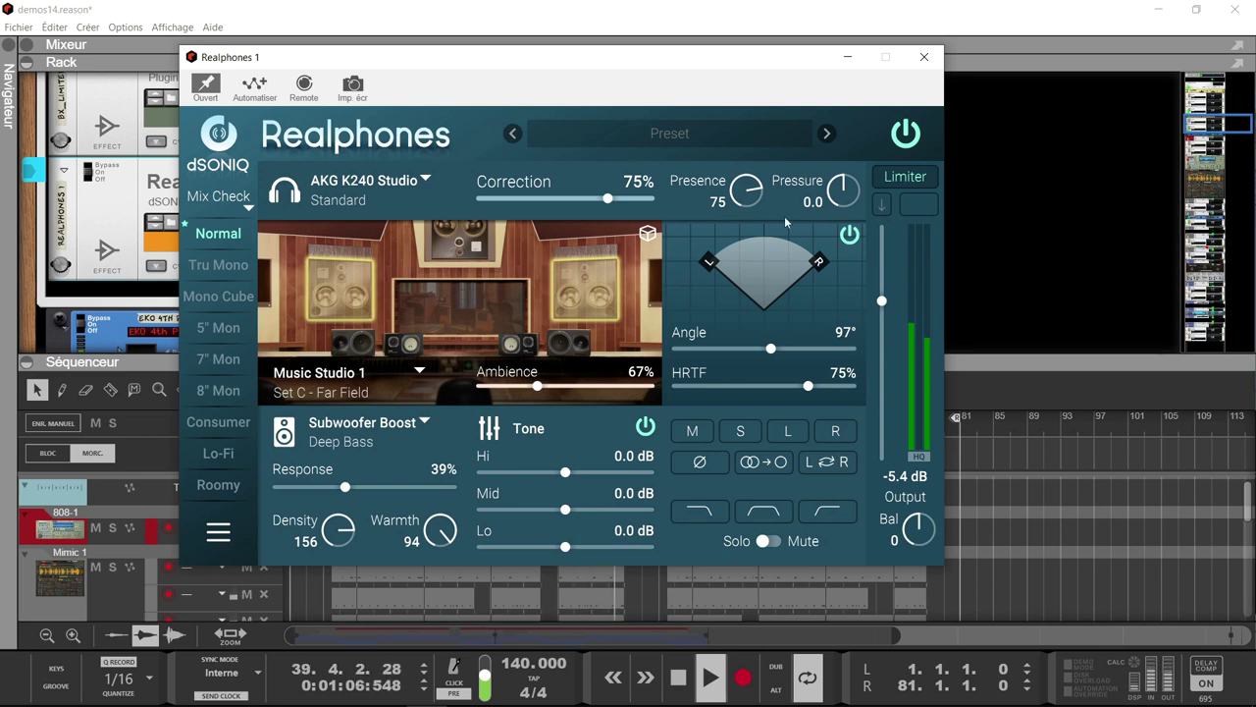
- Audition the headphone Correction at 0%, and restore it to 75%
left_click_drag(609, 200, 450, 244)
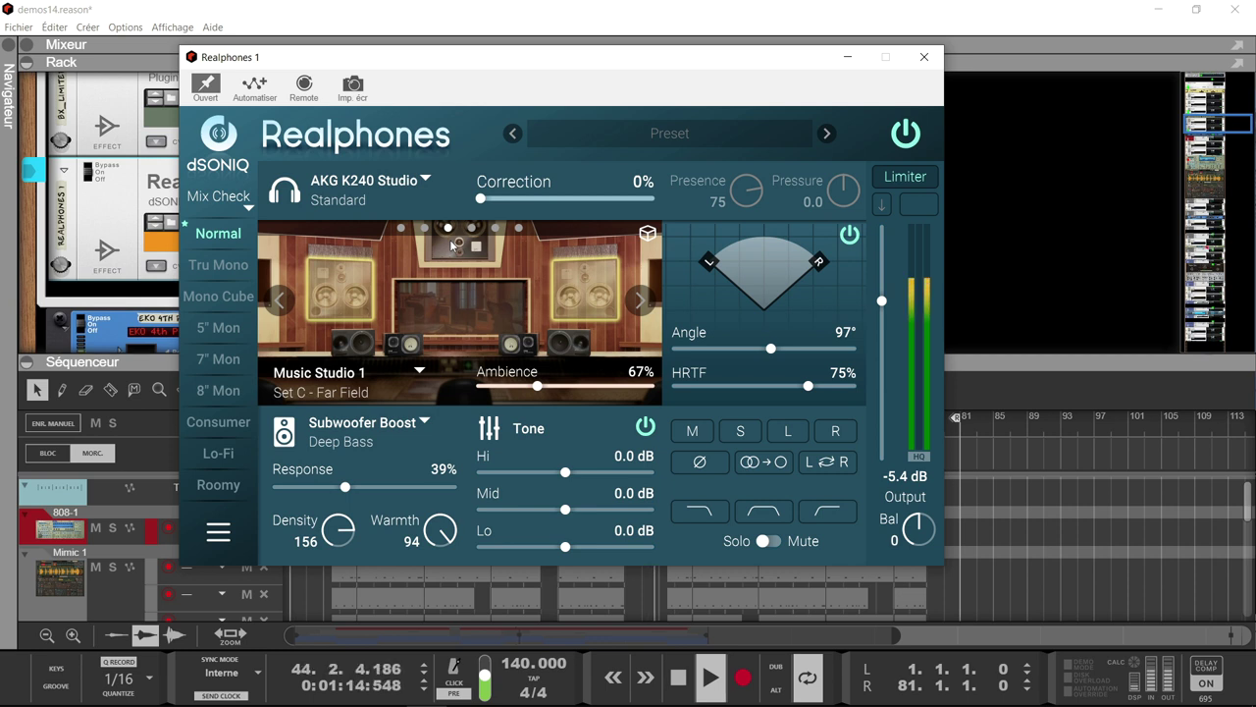
left_click_drag(480, 200, 578, 199)
scroll(578, 199, "up", 5)
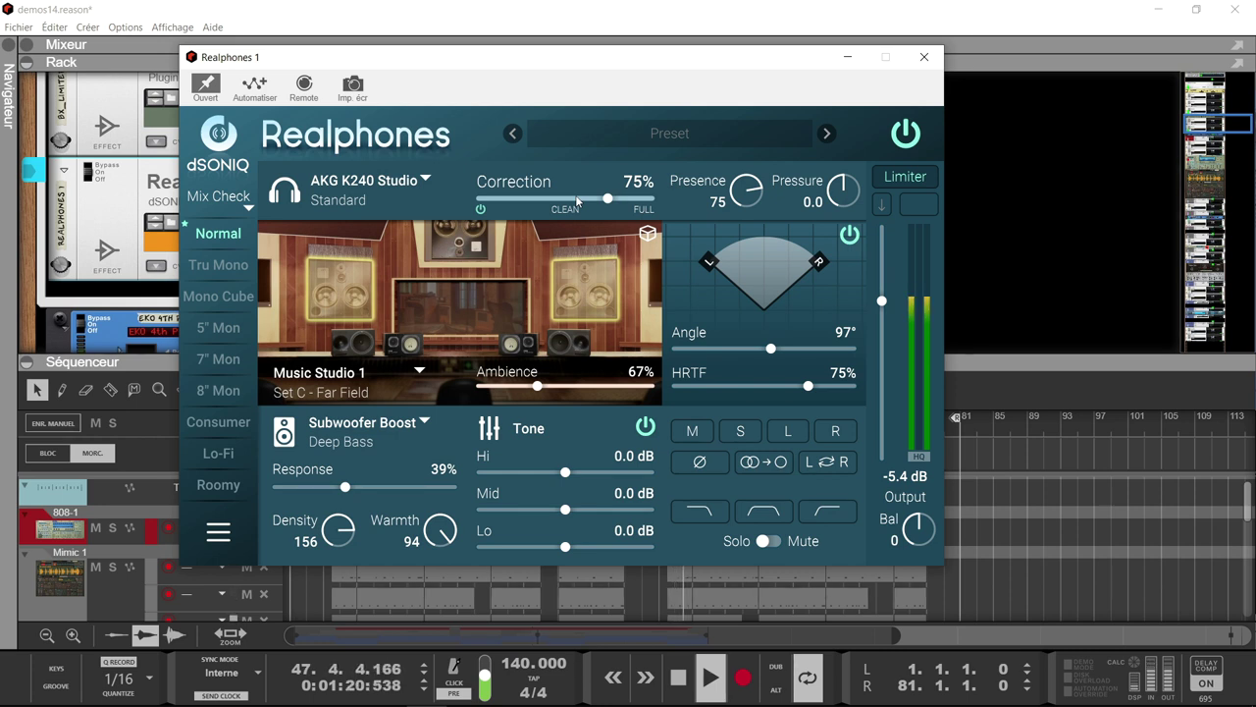
scroll(746, 191, "up", 1)
- Set Presence to 86 and Pressure to 3.8, lowering the Output to -7.3 dB to avoid clipping
left_click_drag(745, 192, 743, 167)
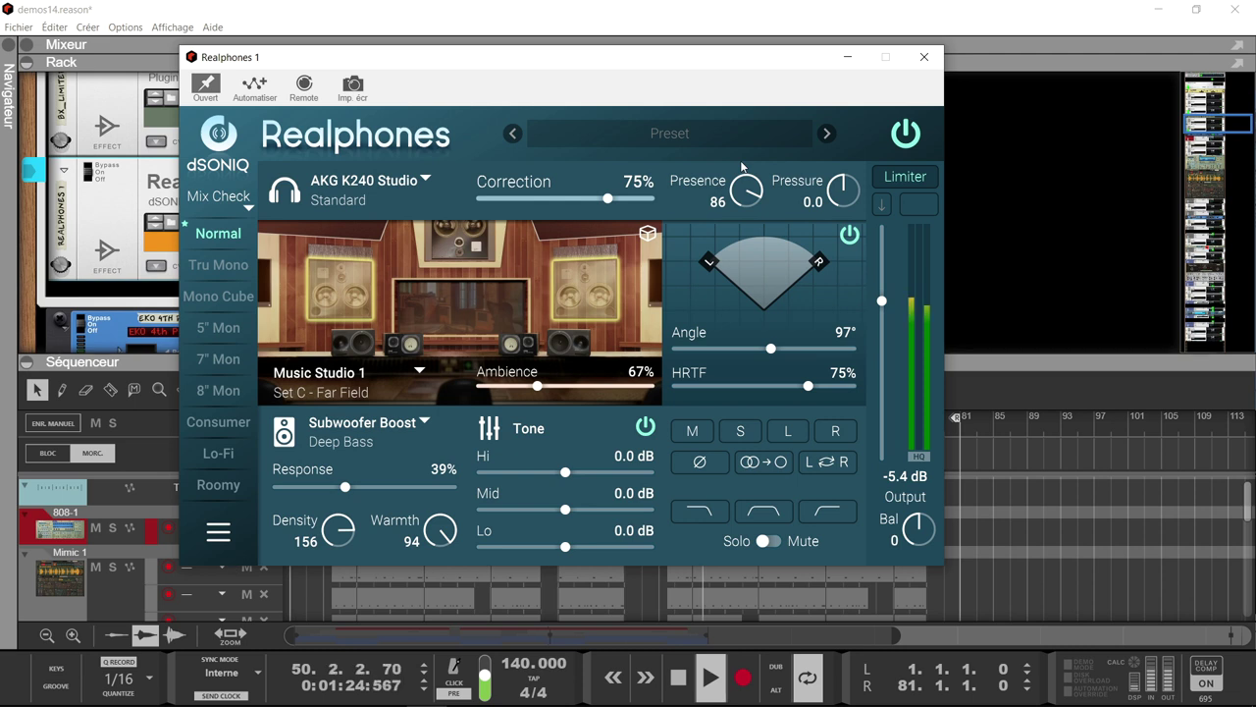
left_click_drag(842, 172, 845, 106)
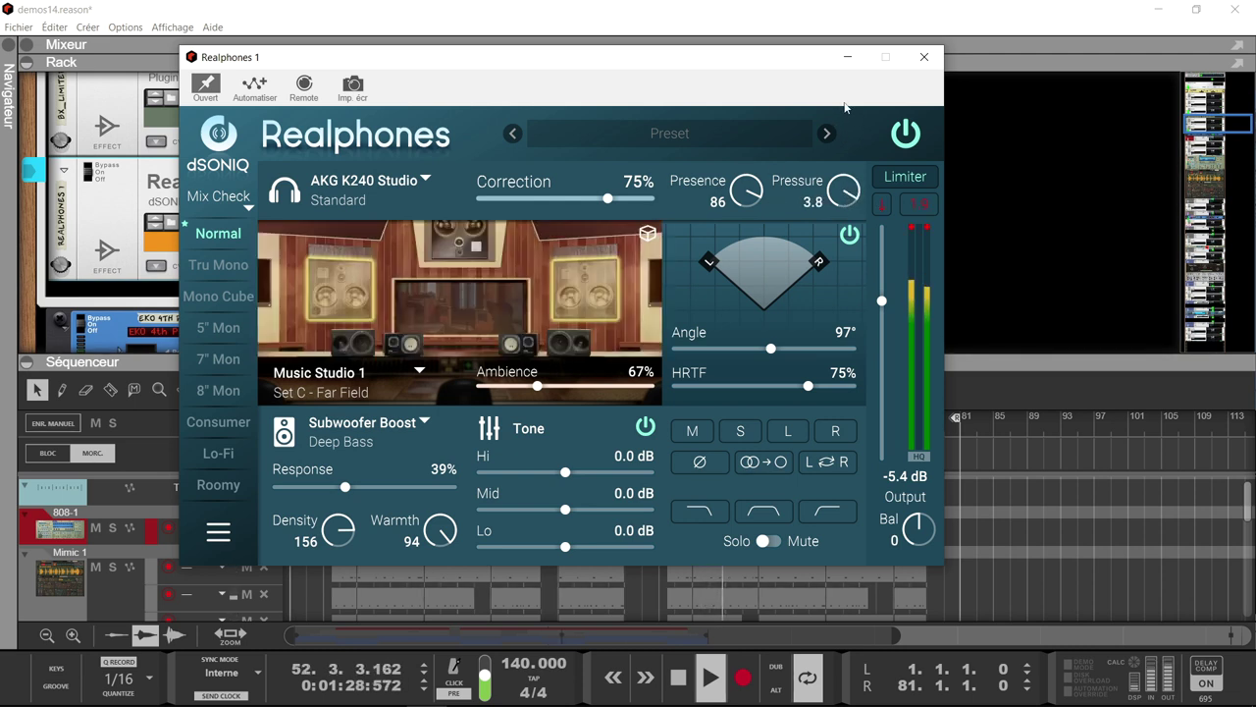
left_click(881, 204)
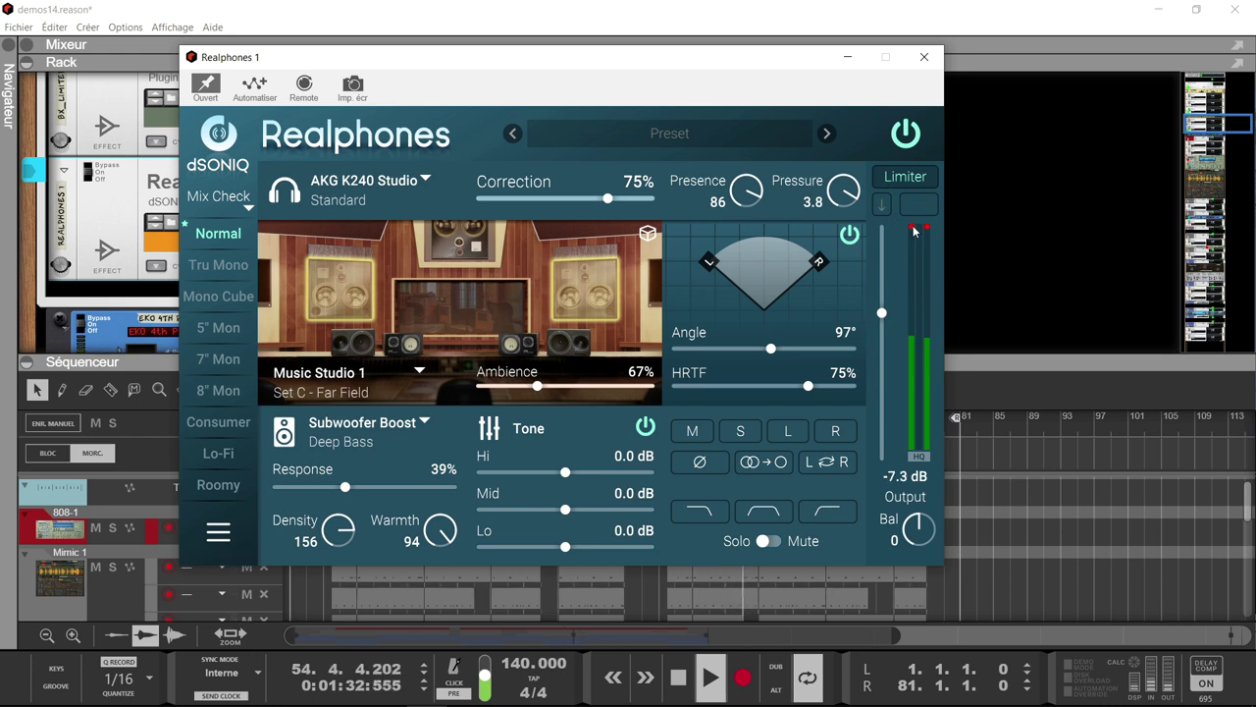
- Audition the Tru Mono snapshot and switch to Mono Cube
left_click(218, 265)
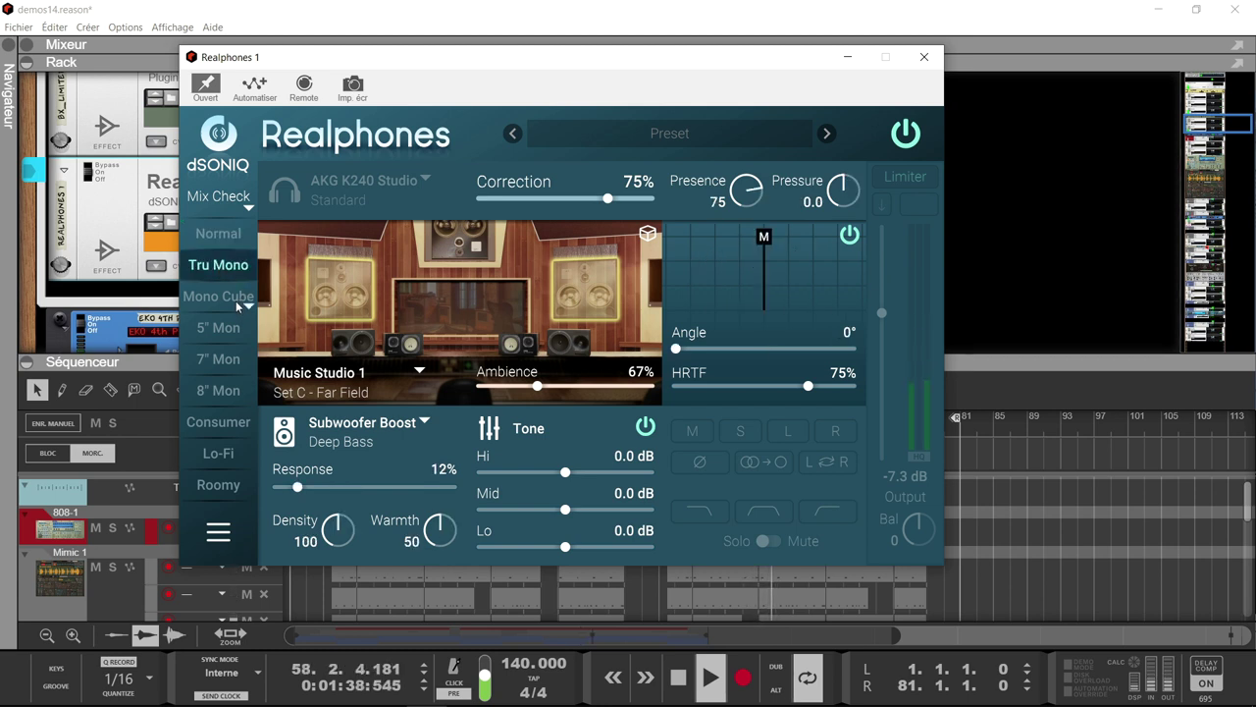
left_click(218, 296)
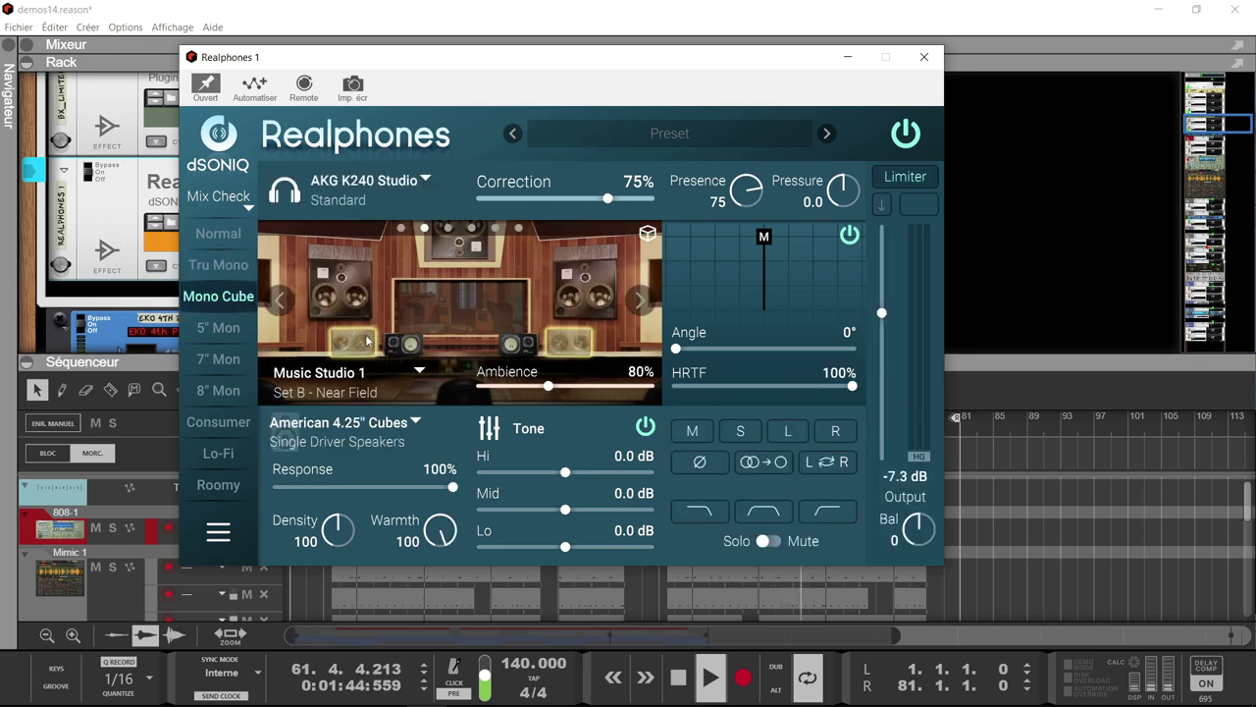
- Audition the 5" Mon, 7" Mon, 8" Mon, Consumer and Lo-Fi snapshots in turn, ending on Roomy
left_click(231, 336)
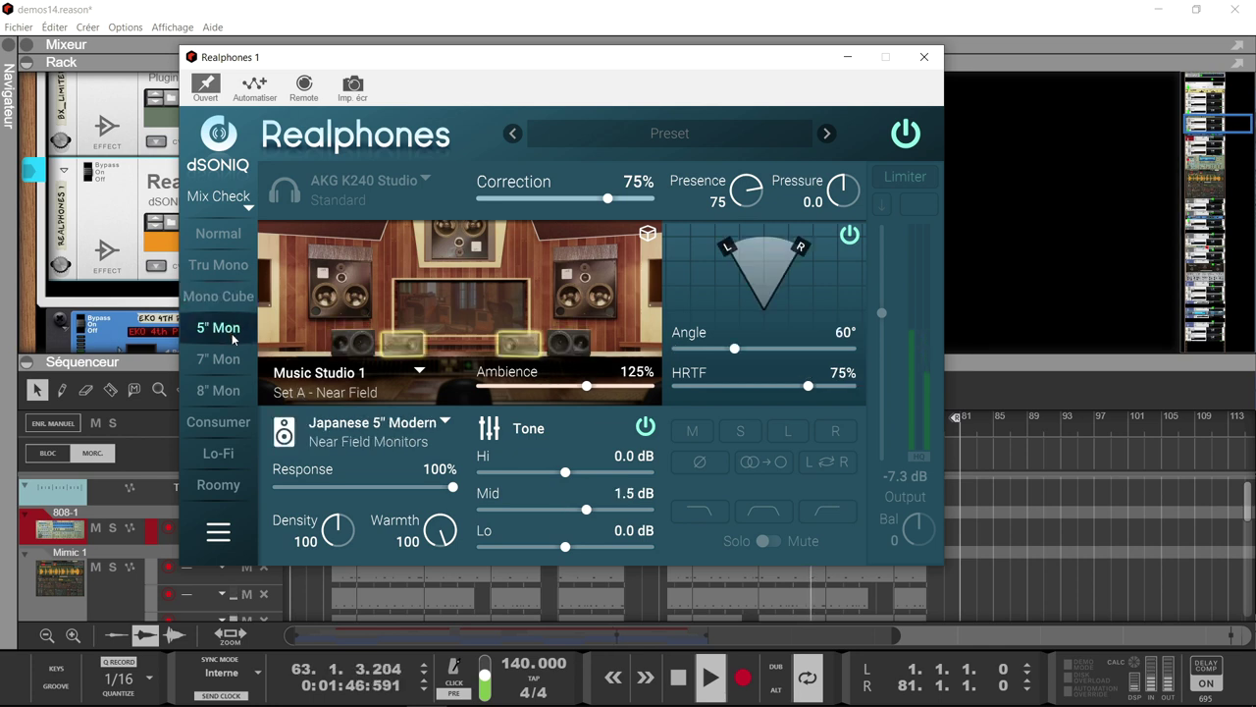
left_click(231, 365)
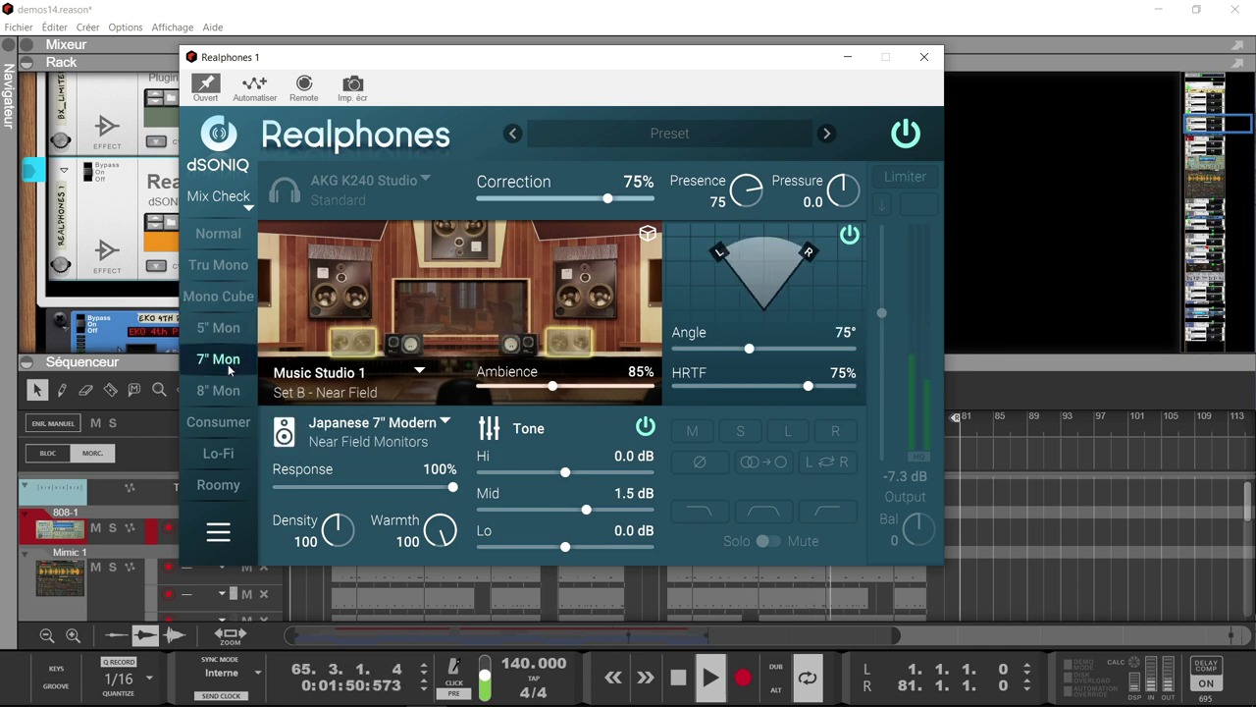
left_click(220, 391)
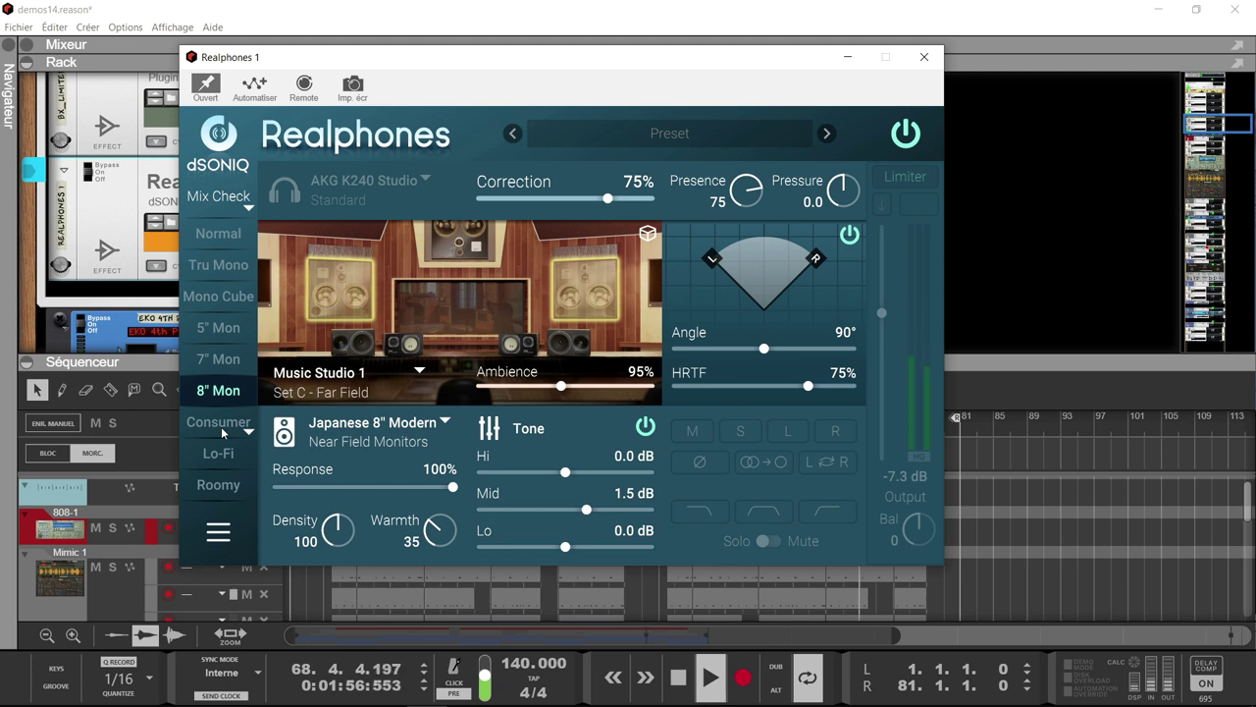
left_click(219, 422)
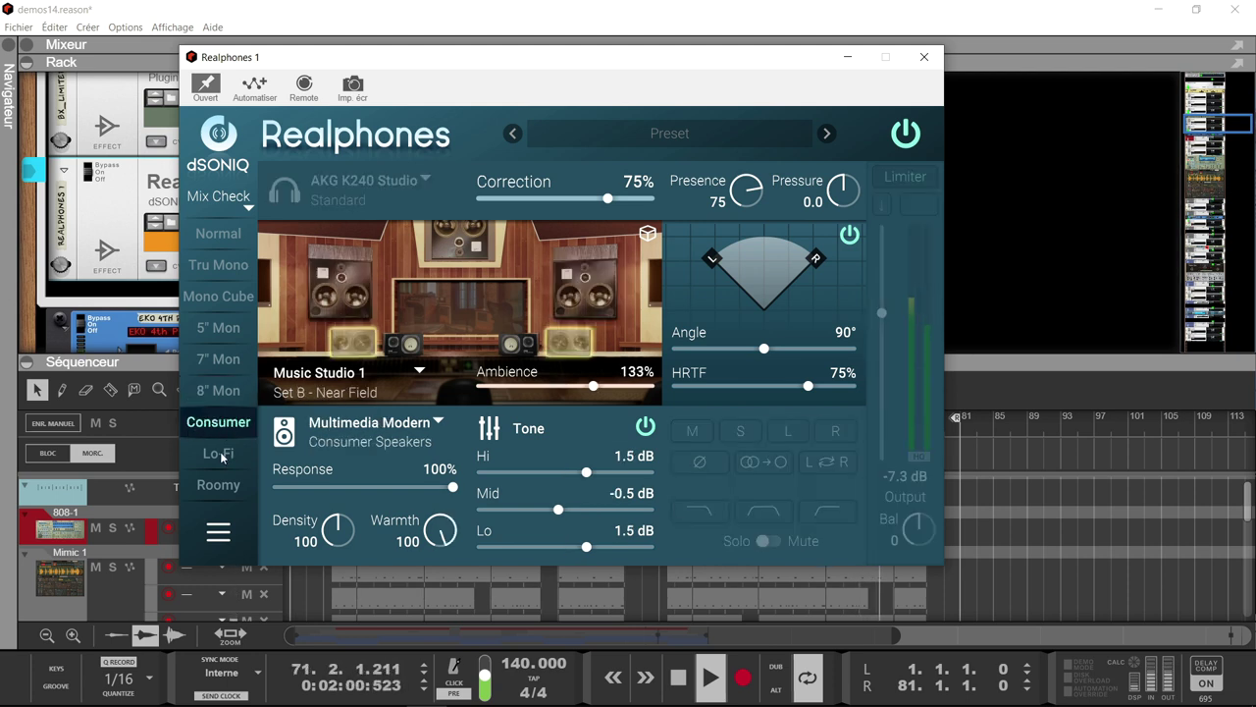
left_click(219, 453)
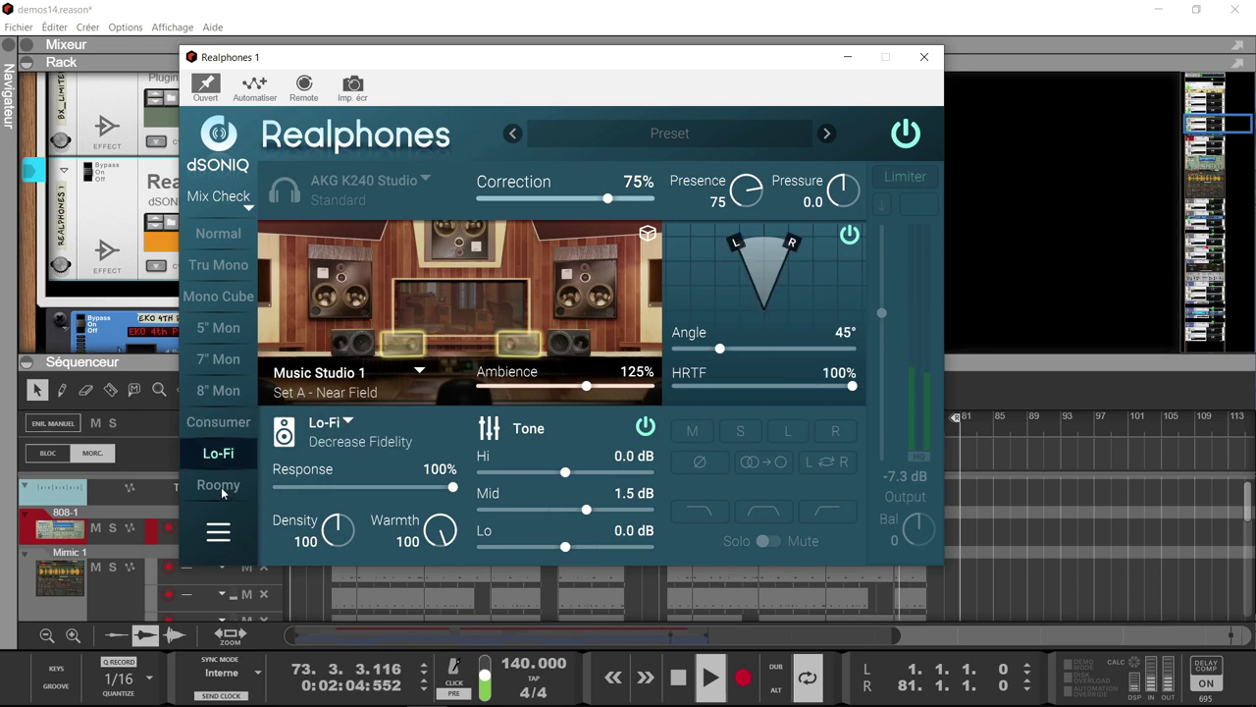
left_click(220, 485)
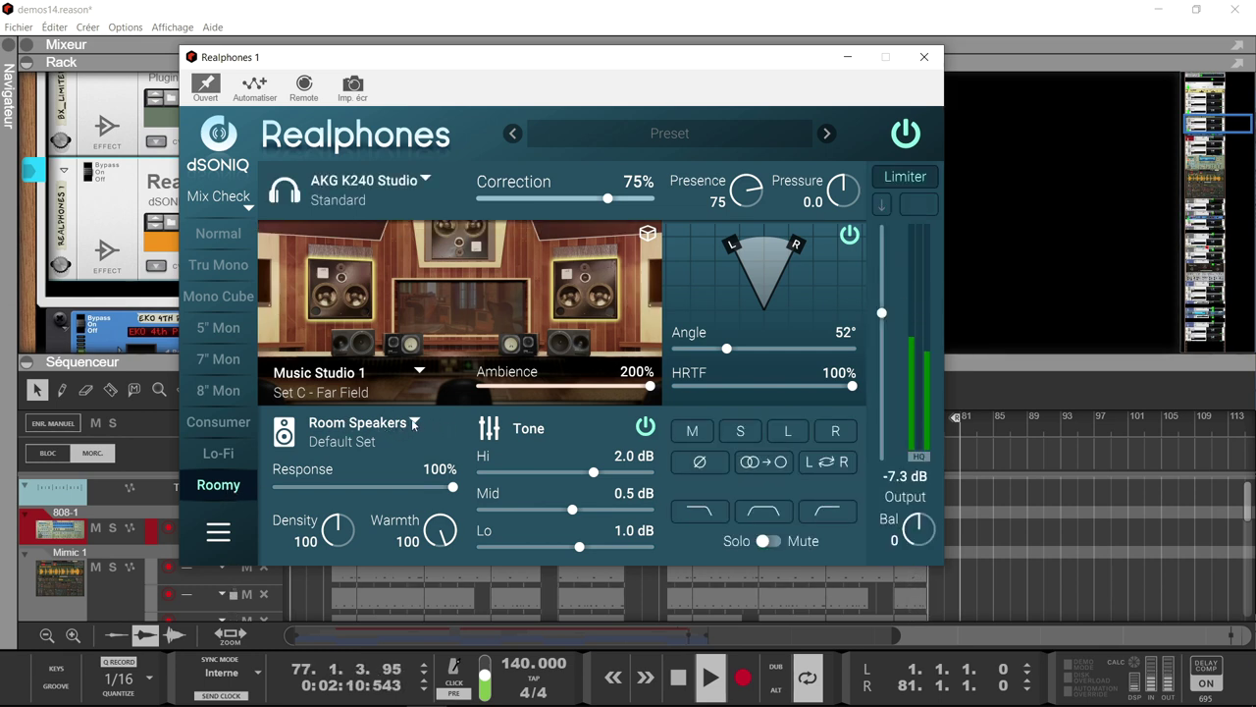
- Audition the Japanese 7" Classic monitors in the Roomy snapshot, and restore Room Speakers
left_click(413, 422)
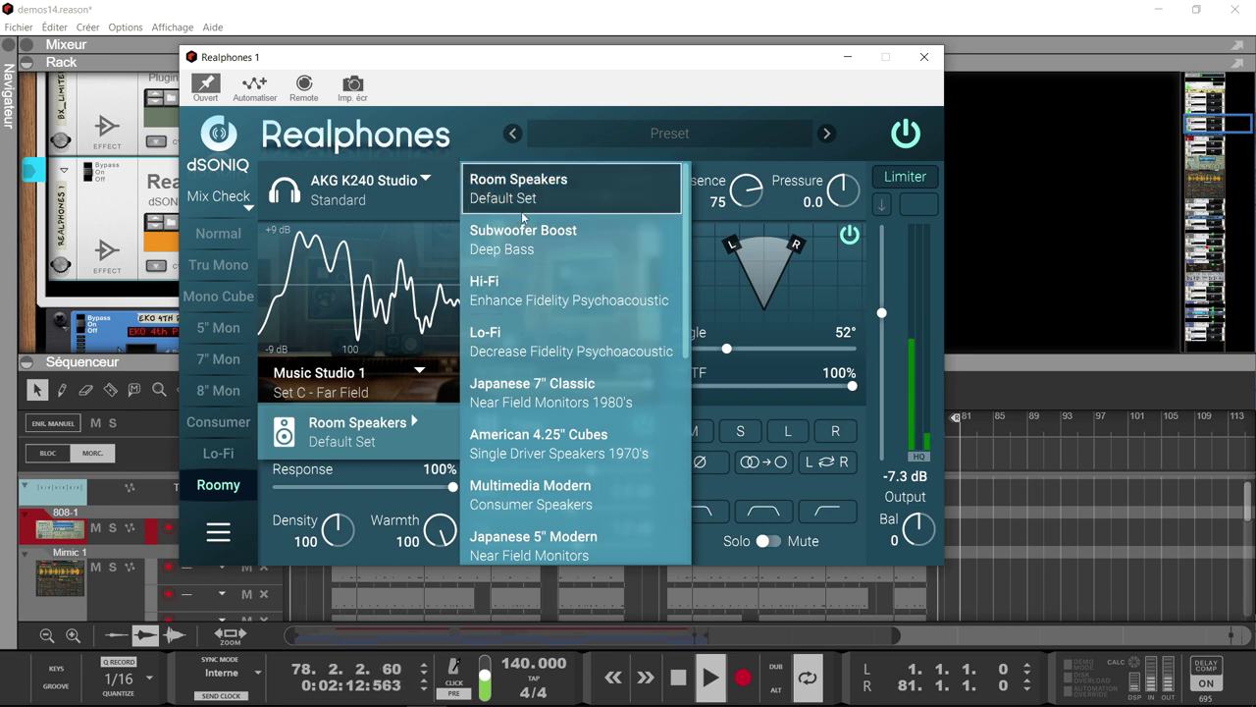
left_click(558, 385)
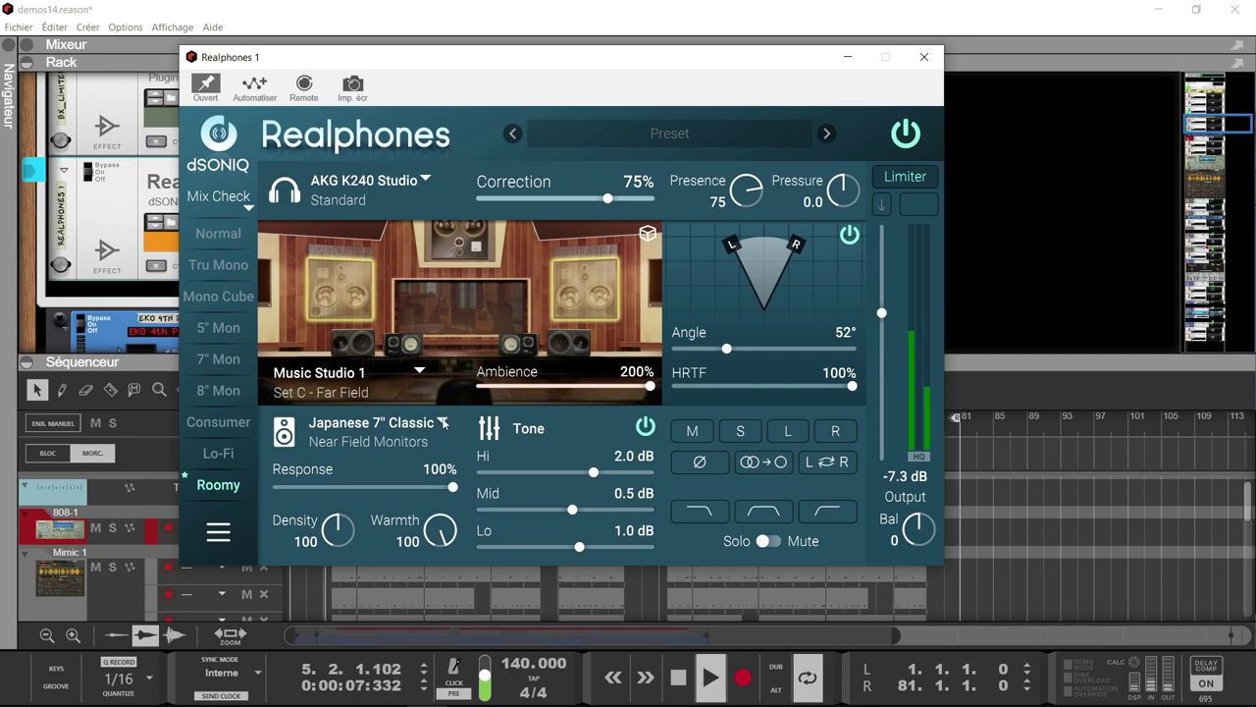
left_click(443, 422)
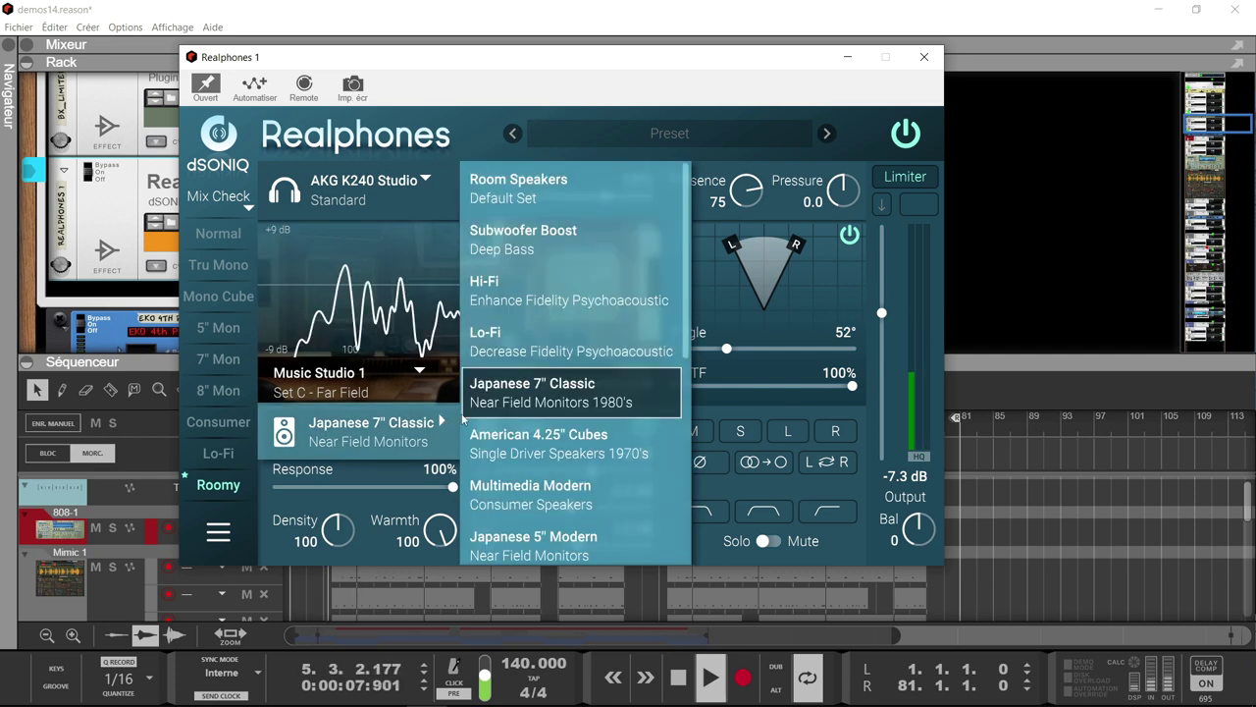
left_click(552, 183)
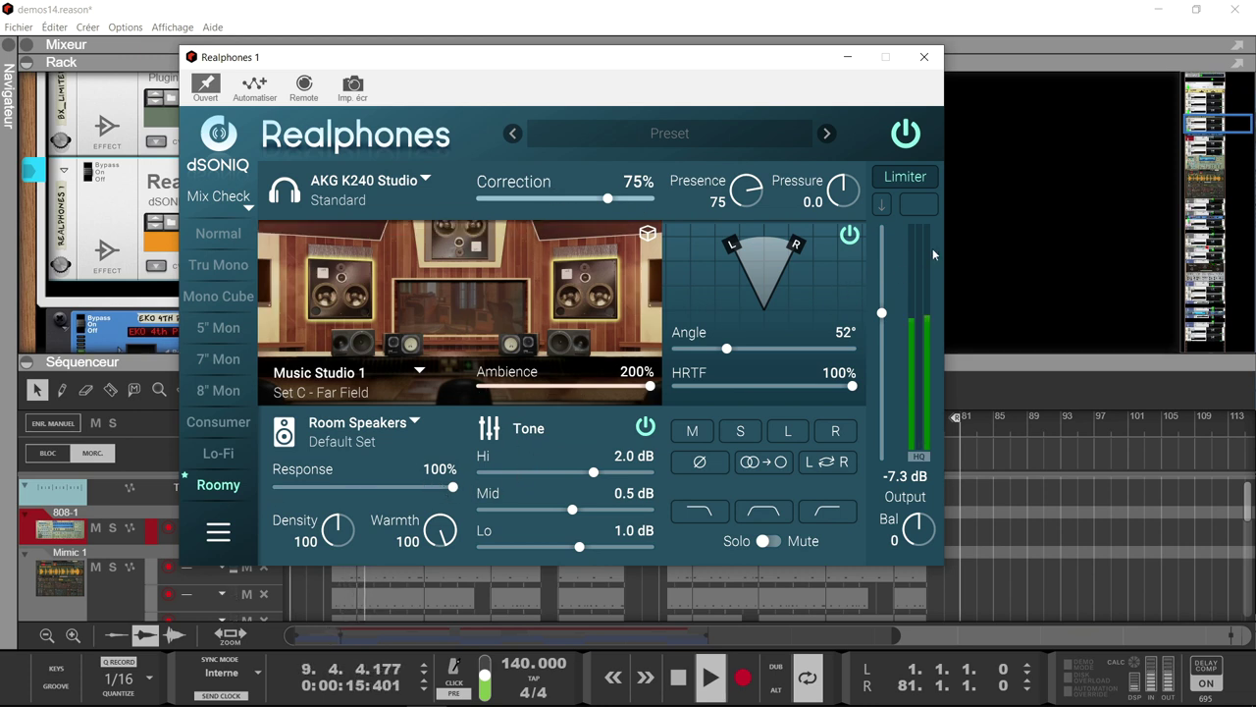
- Set the Output level to -6.6 dB and the speaker Angle to 60°
double_click(883, 313)
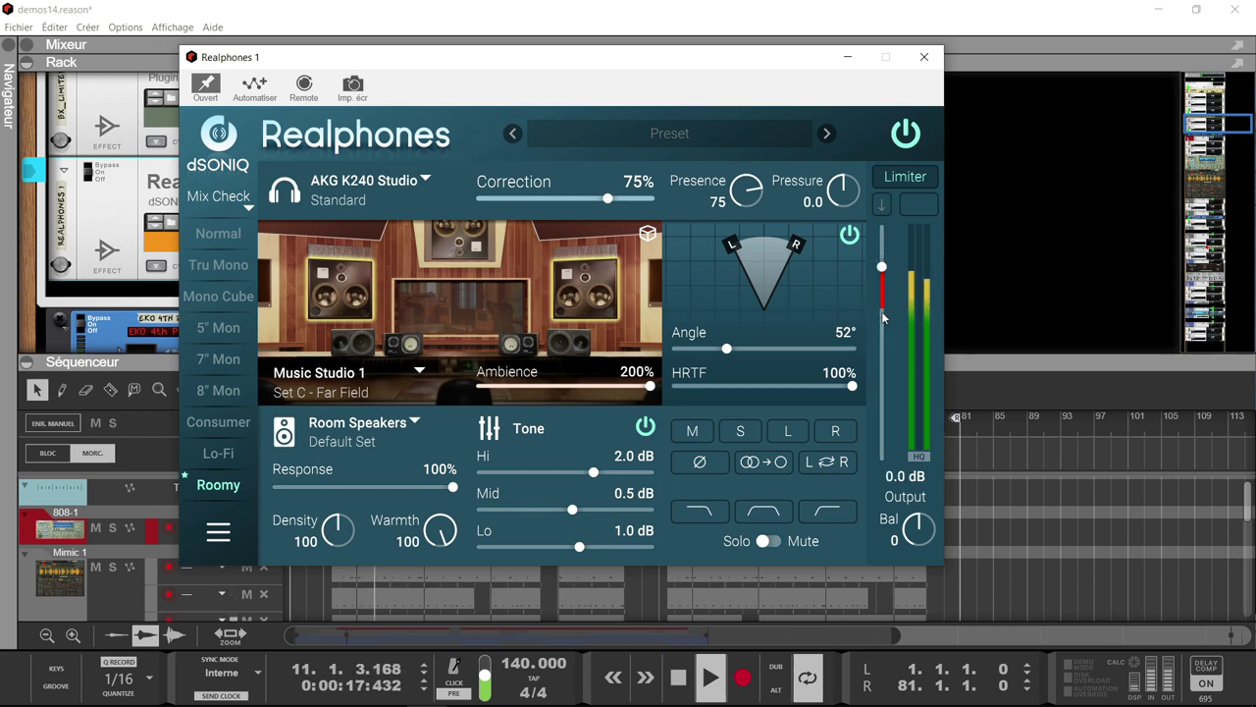
left_click(882, 310)
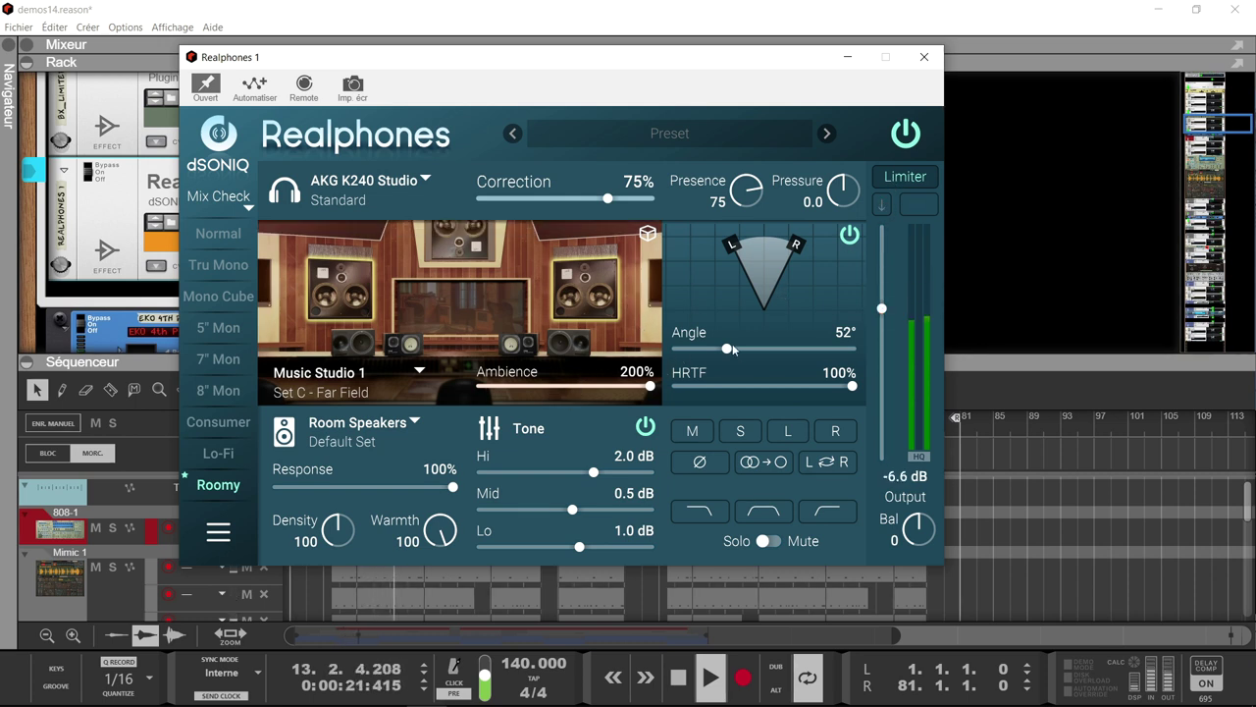
mouse_move(736, 353)
left_mouse_down()
mouse_move(751, 354)
mouse_move(736, 353)
left_mouse_up()
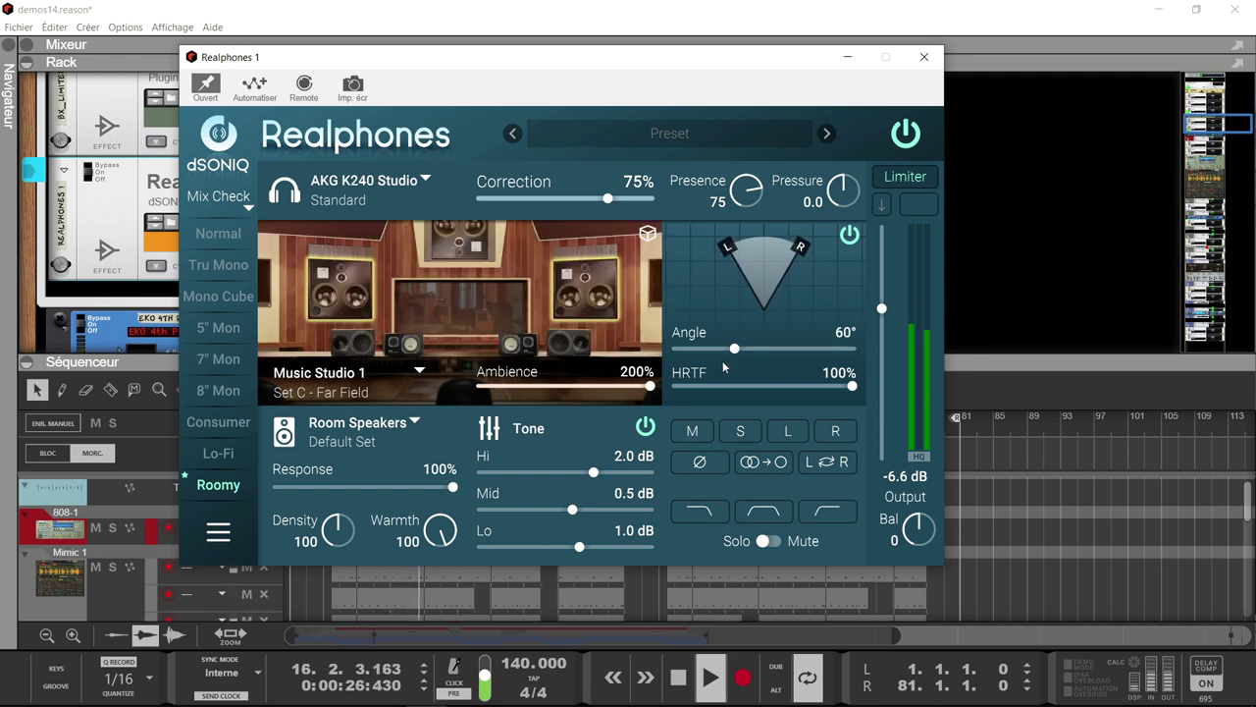
- Audition the American 4.25" Cubes and the Californian Wired earbuds, and restore Room Speakers
left_click(410, 428)
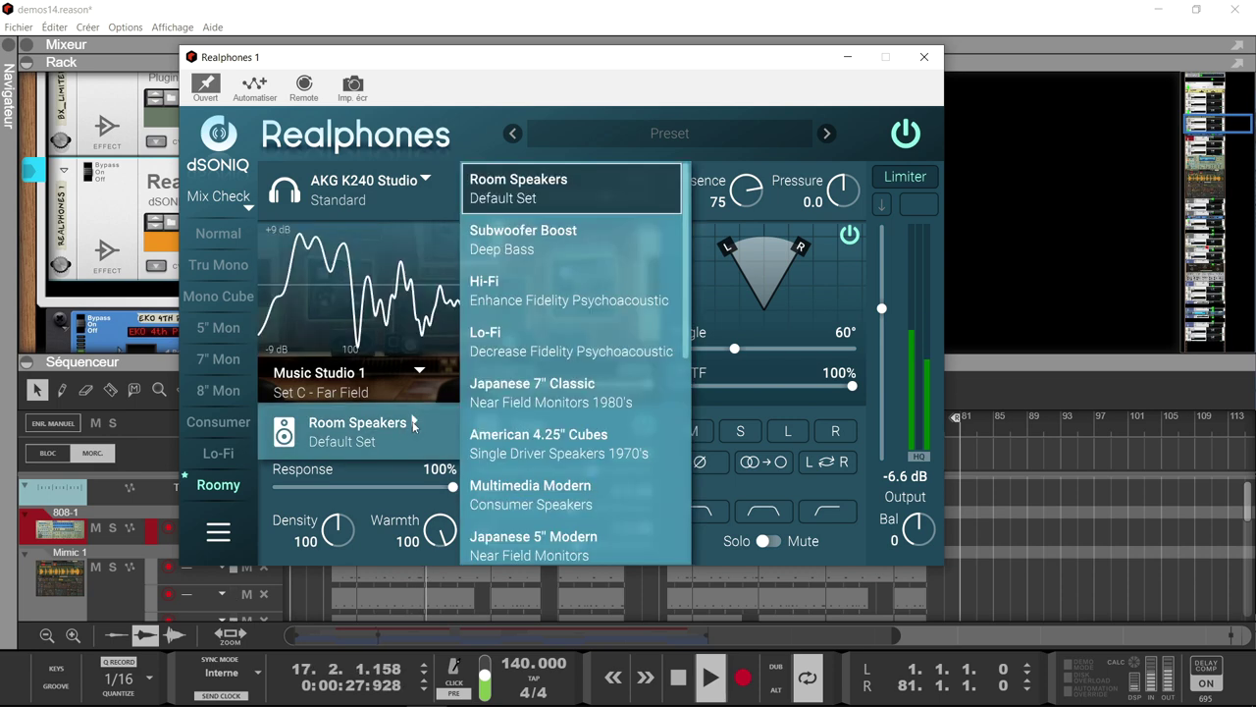
left_click(551, 443)
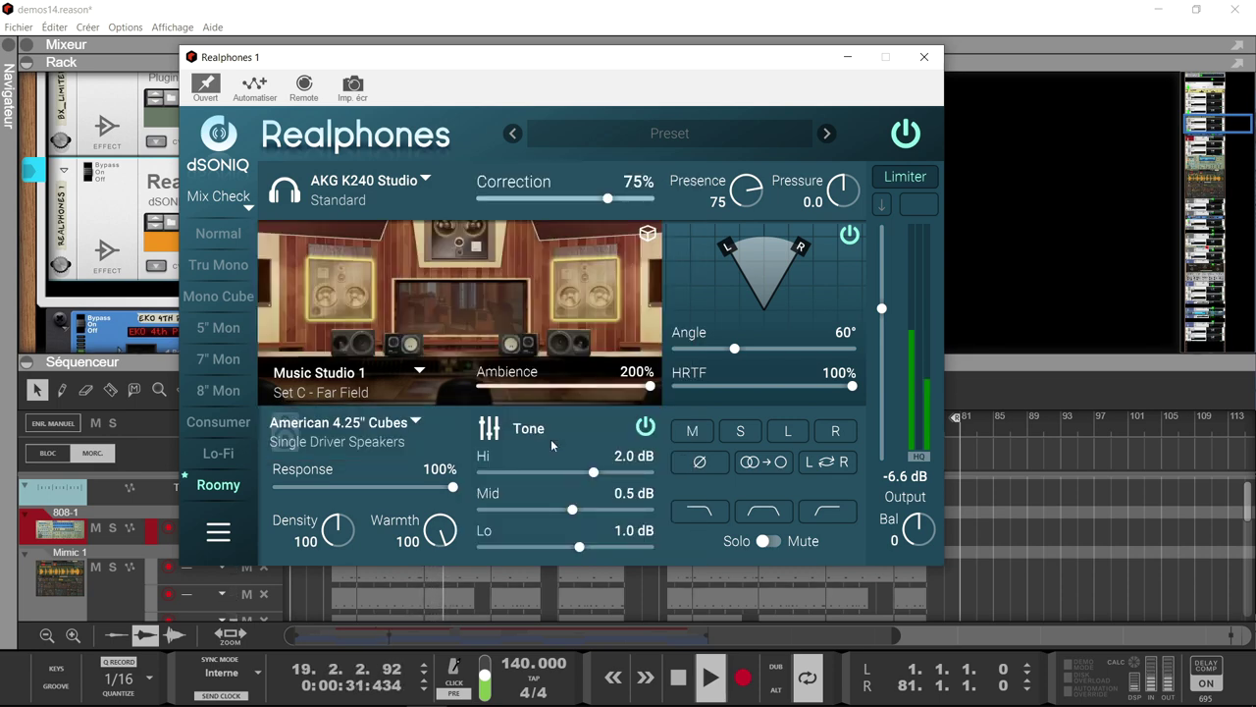
left_click(412, 425)
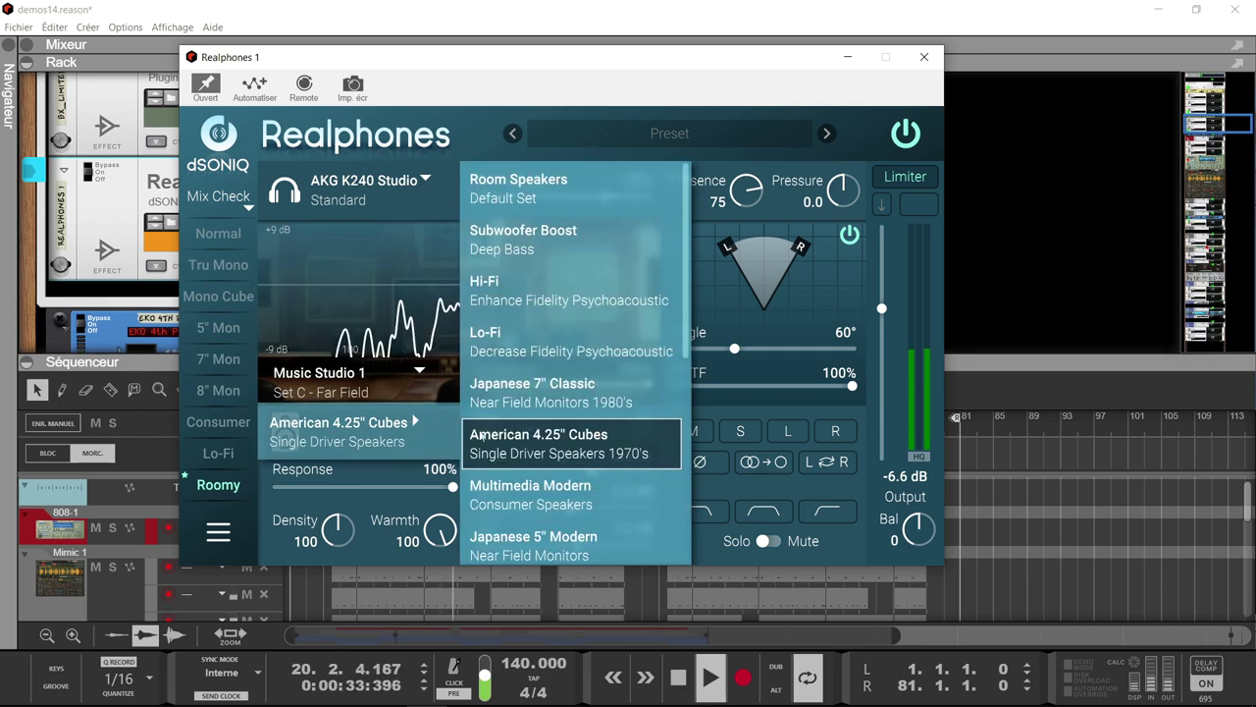
scroll(555, 432, "down", 7)
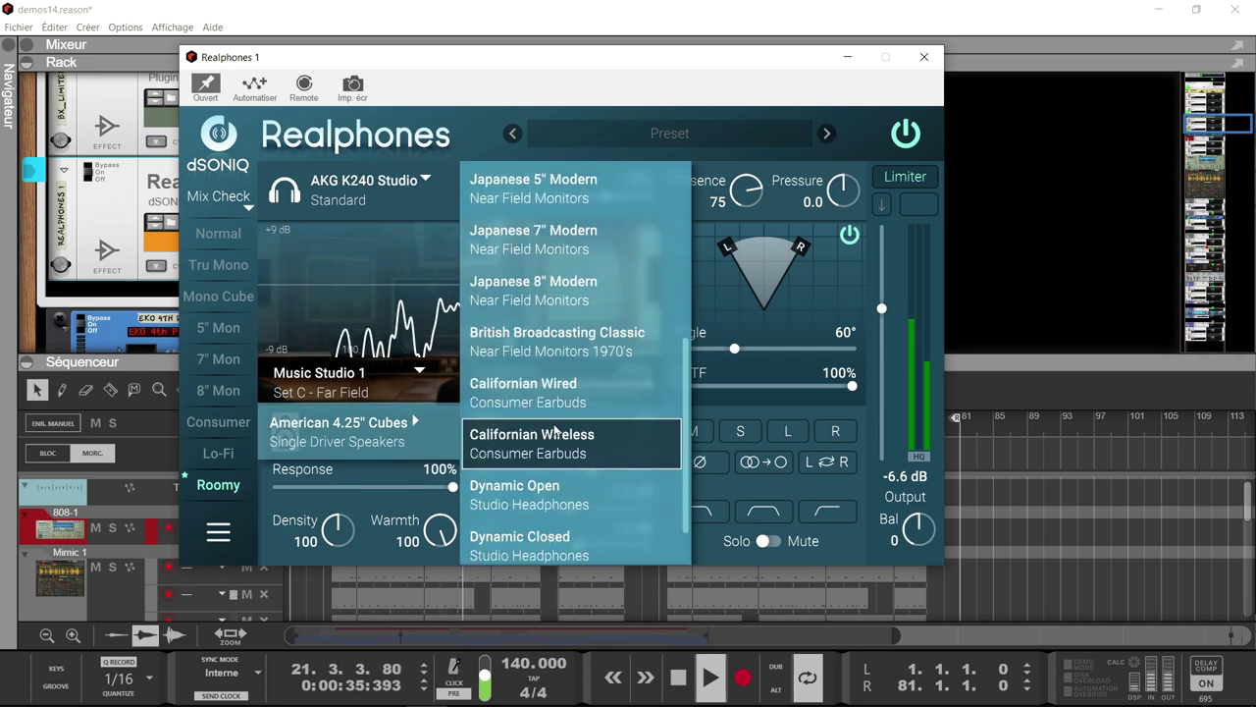
left_click(547, 394)
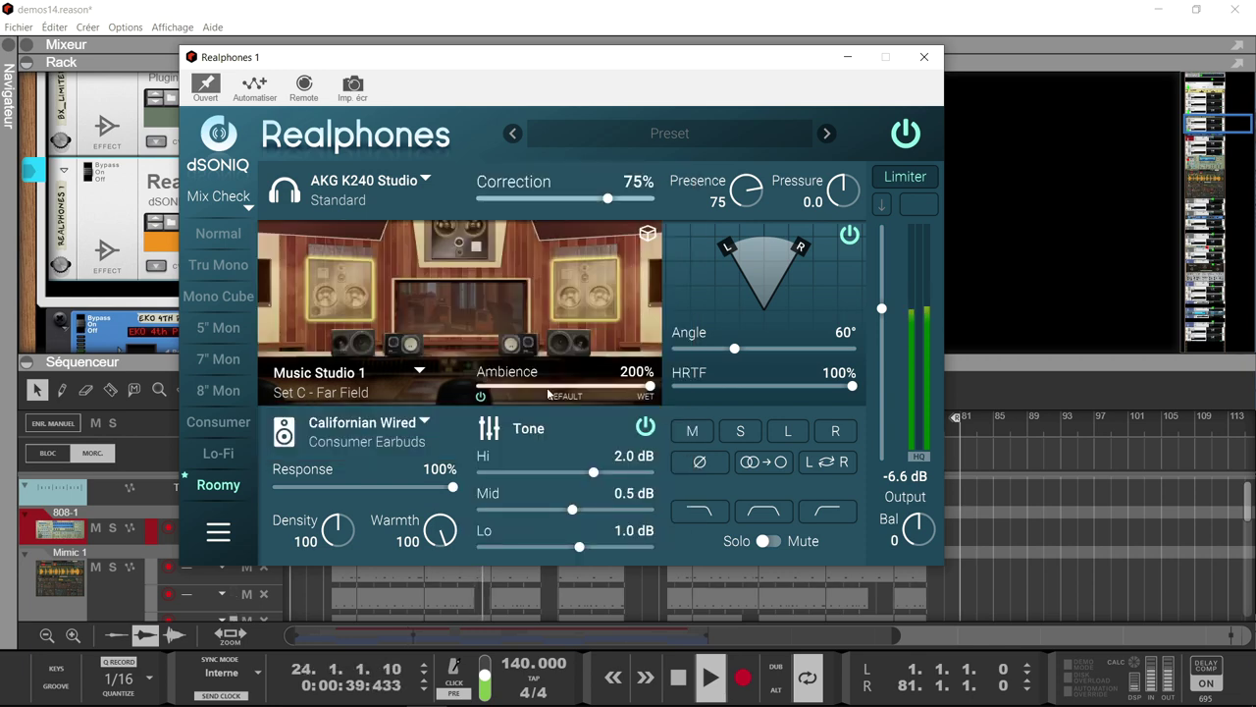
left_click(426, 423)
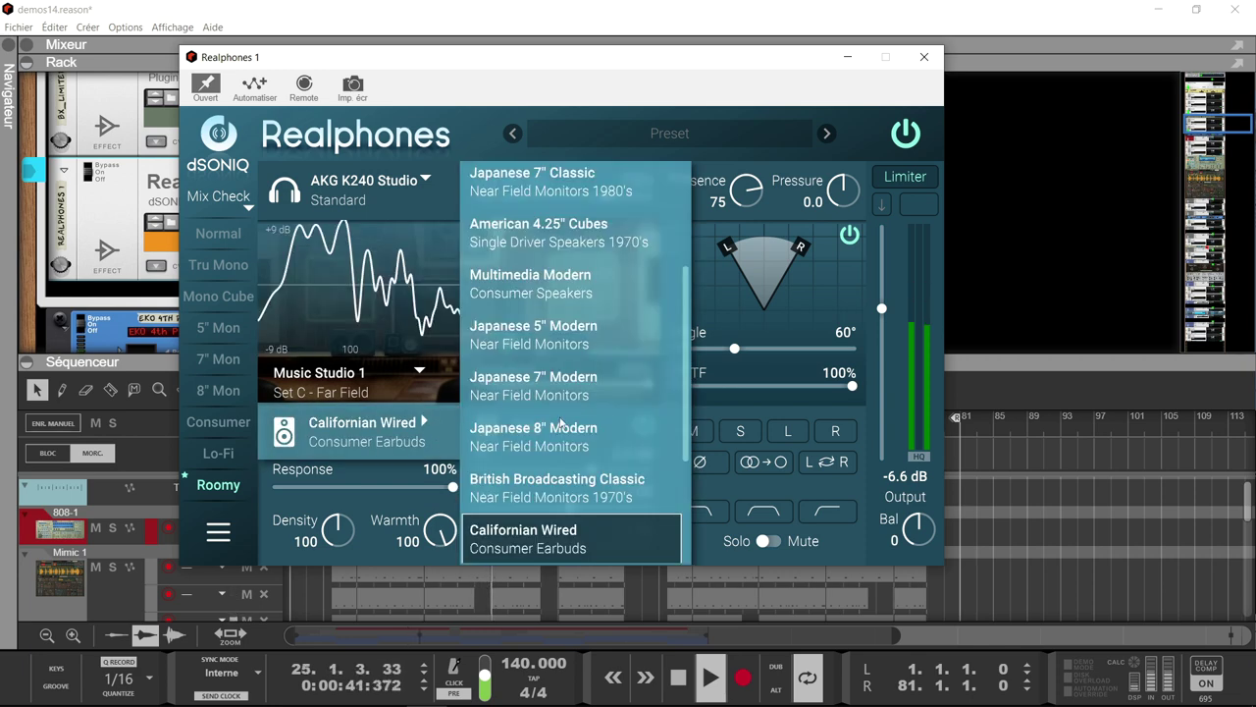
scroll(579, 422, "down", 2)
scroll(579, 422, "down", 2)
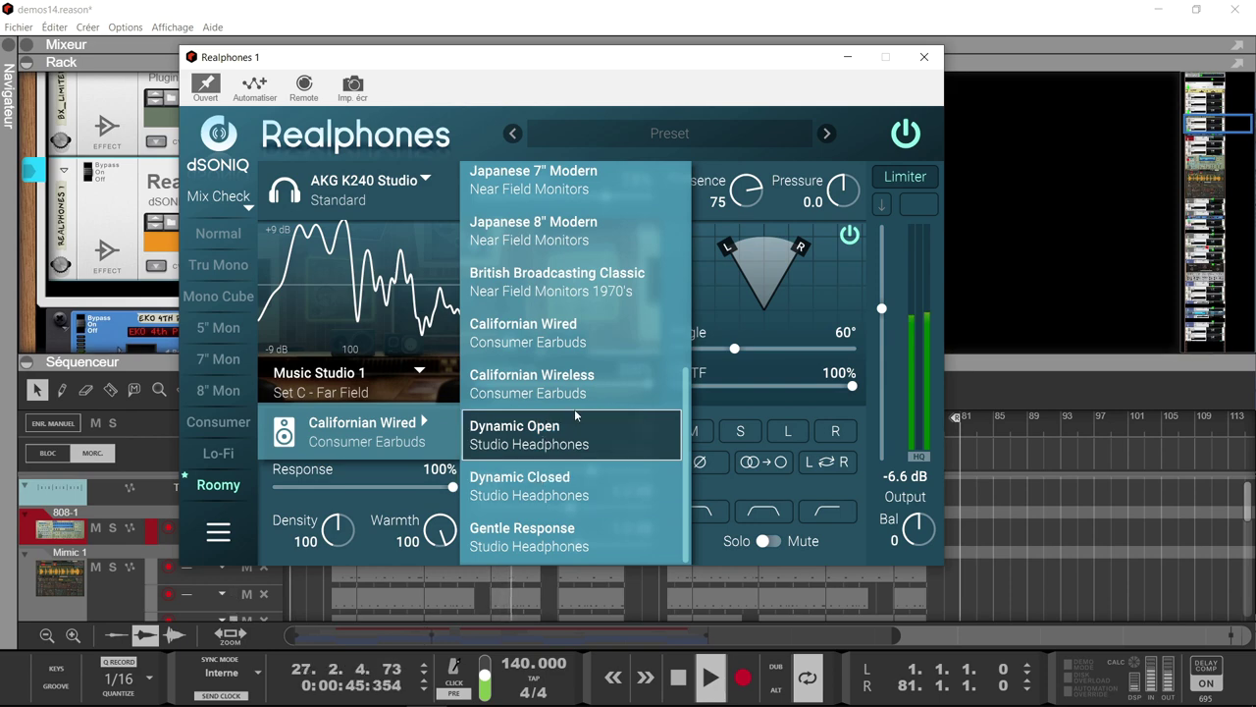
scroll(577, 417, "up", 4)
scroll(578, 412, "up", 4)
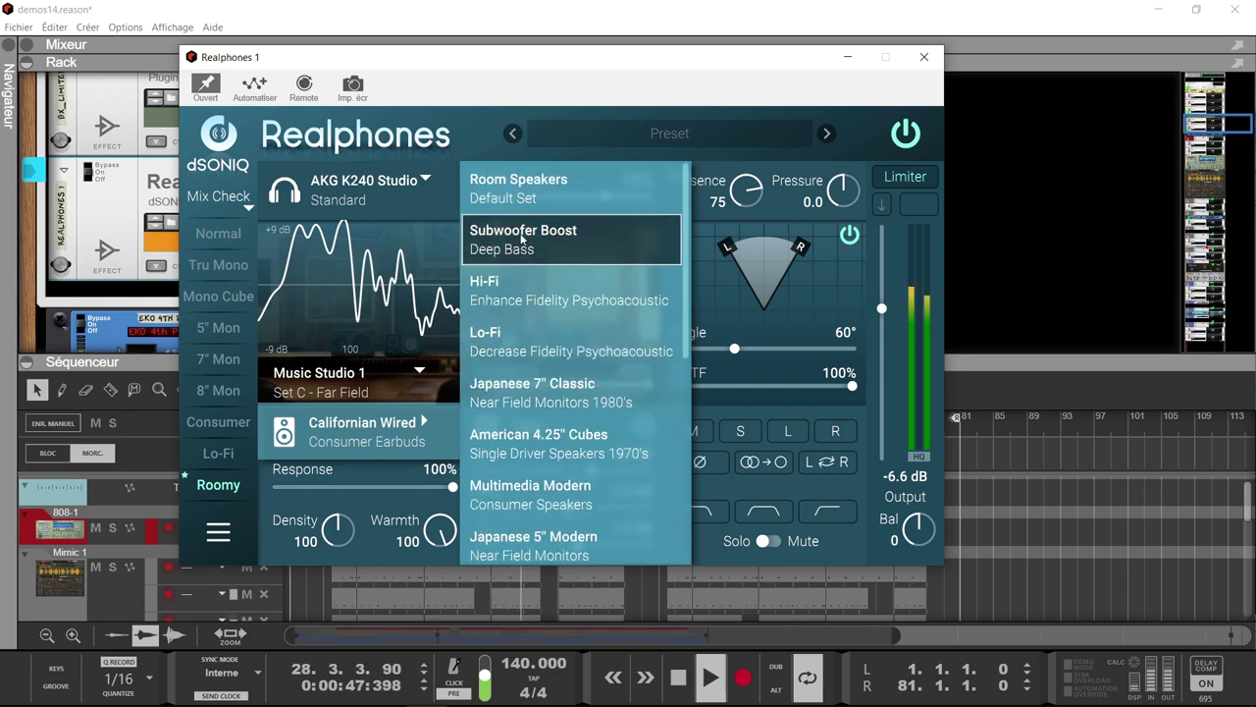
left_click(525, 183)
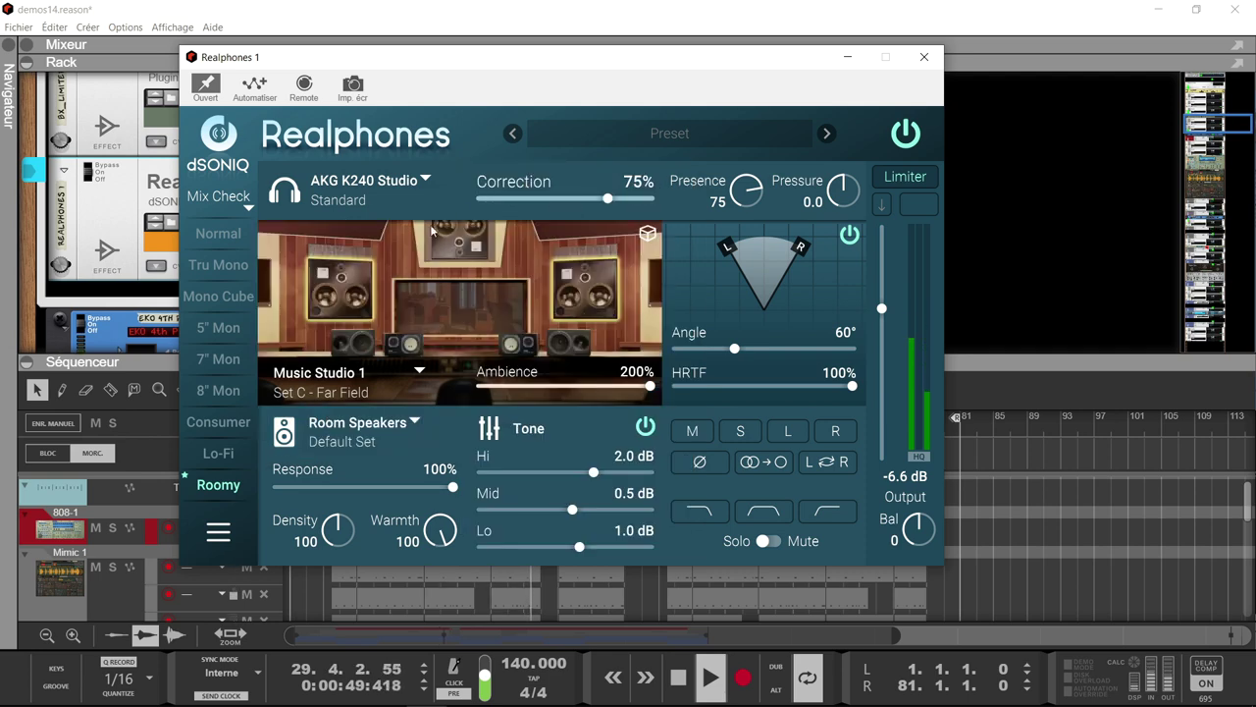
- Switch the plugin to Easy Mode and load snapshot A, lowering the Output to -4.2 dB to avoid clipping
left_click(218, 534)
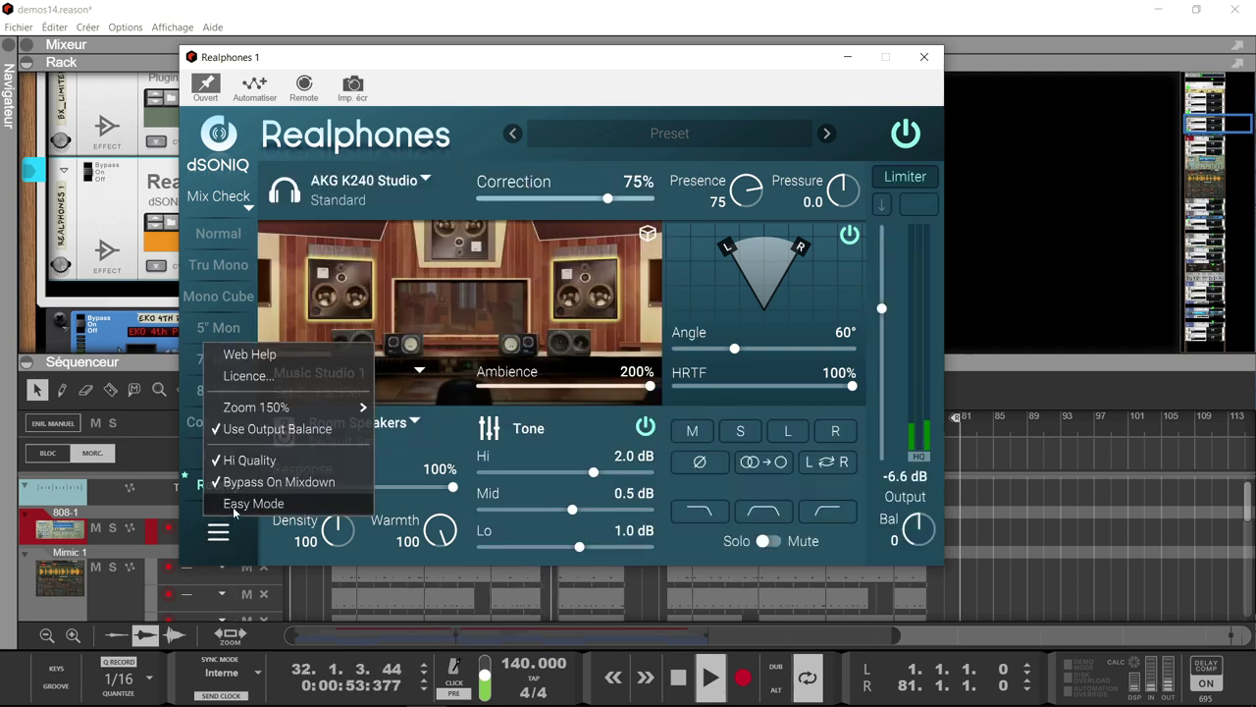
left_click(234, 503)
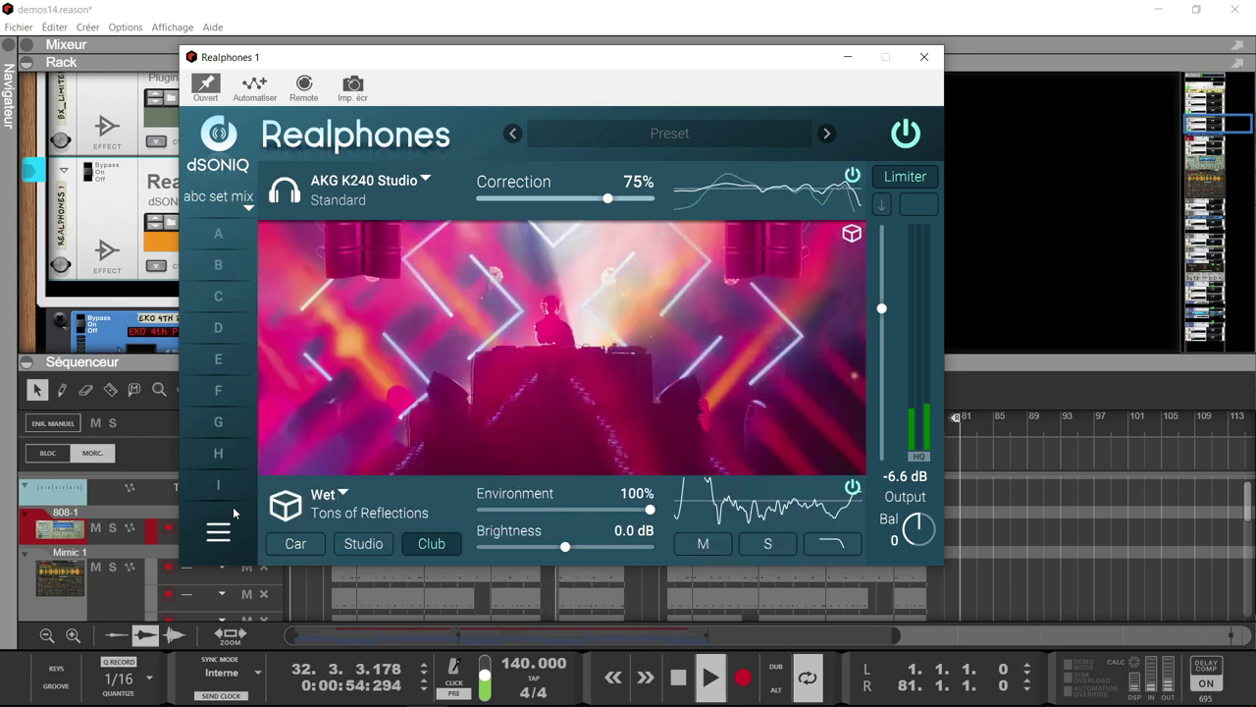
left_click(217, 233)
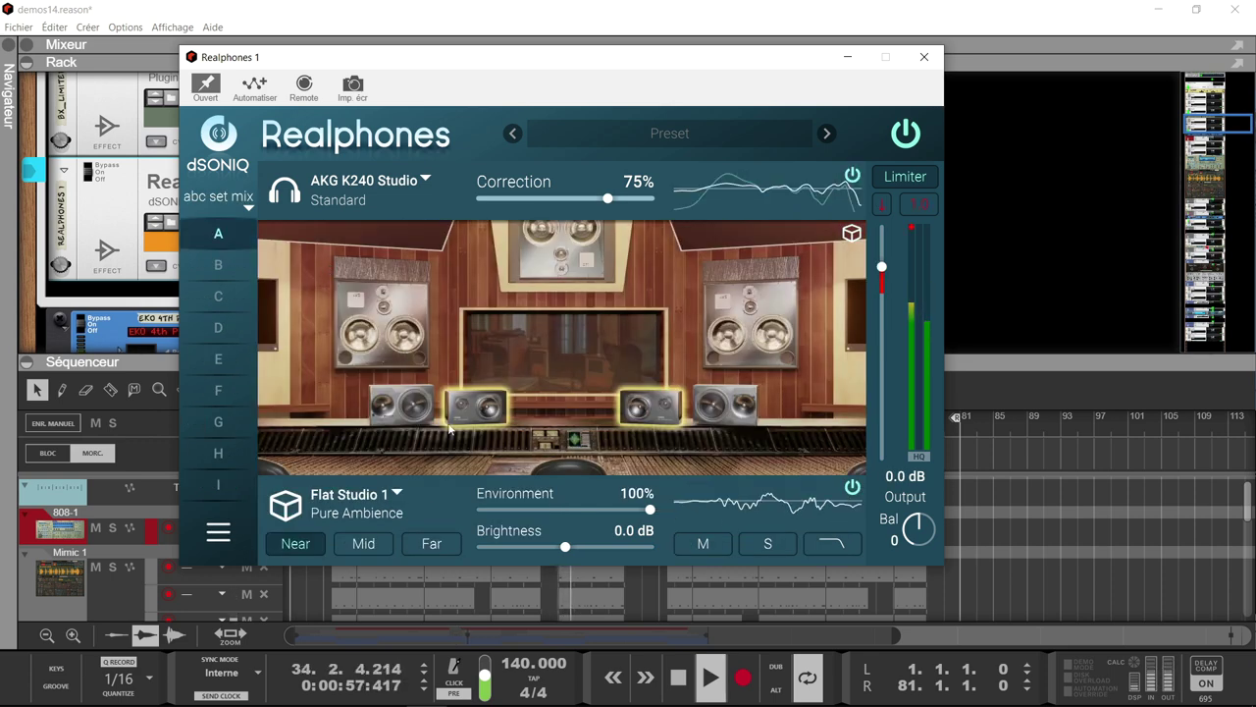
left_click(882, 203)
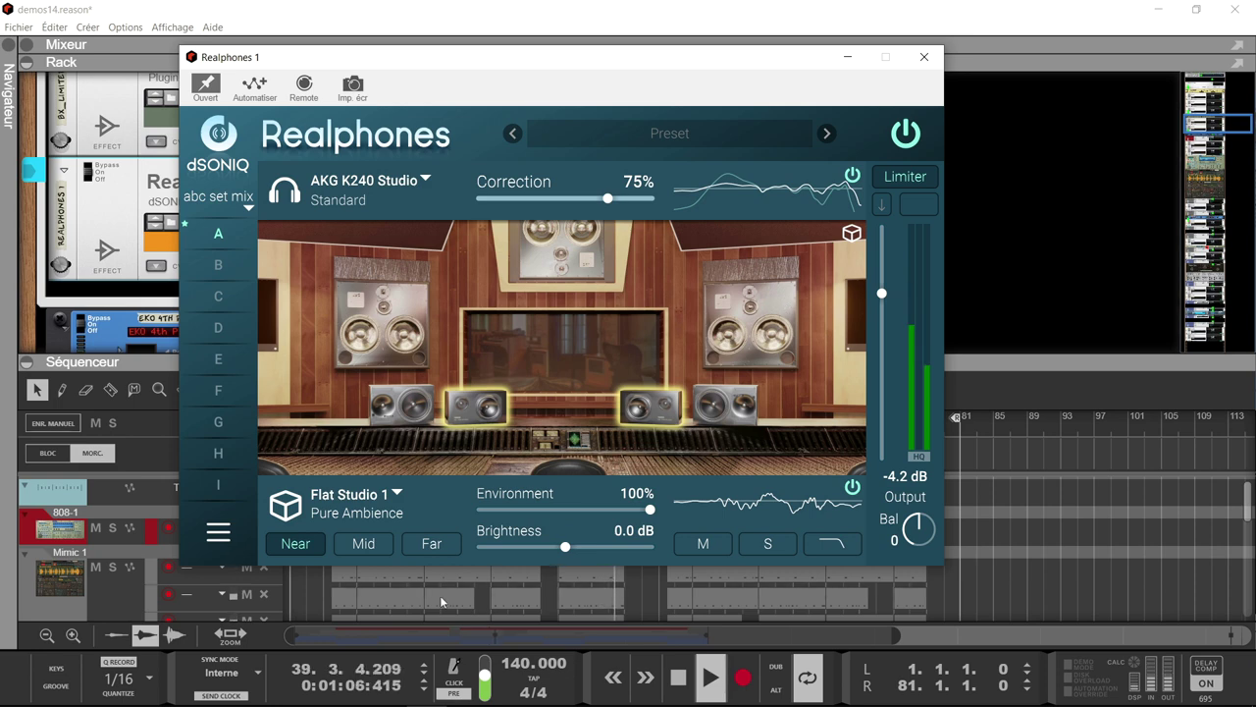
- Audition the Mid and Far monitors of Flat Studio 1, and stop playback
left_click(371, 546)
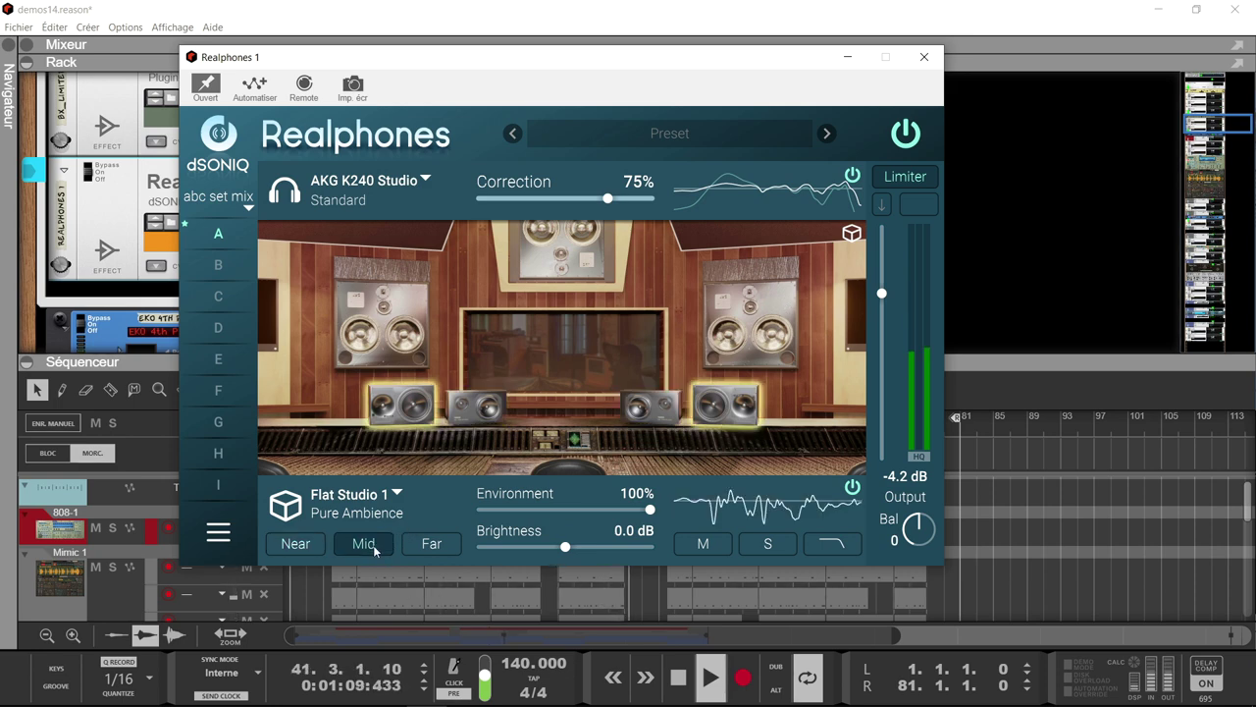
left_click(429, 547)
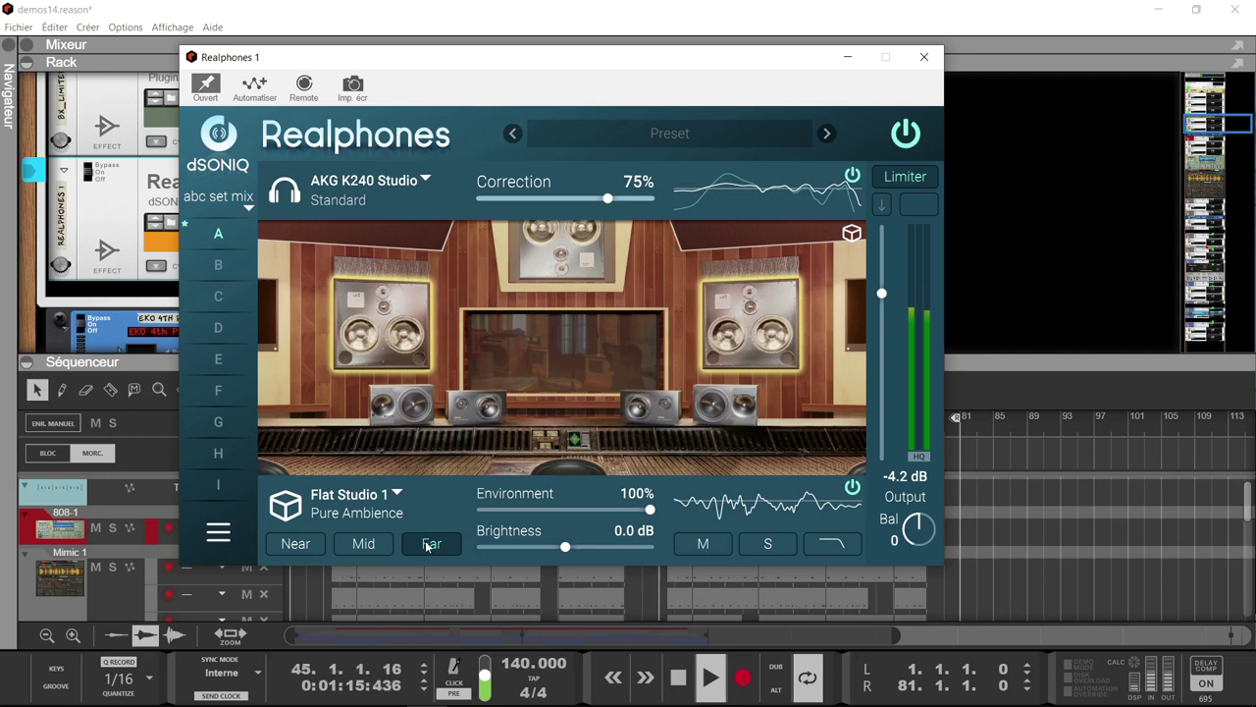
key("space")
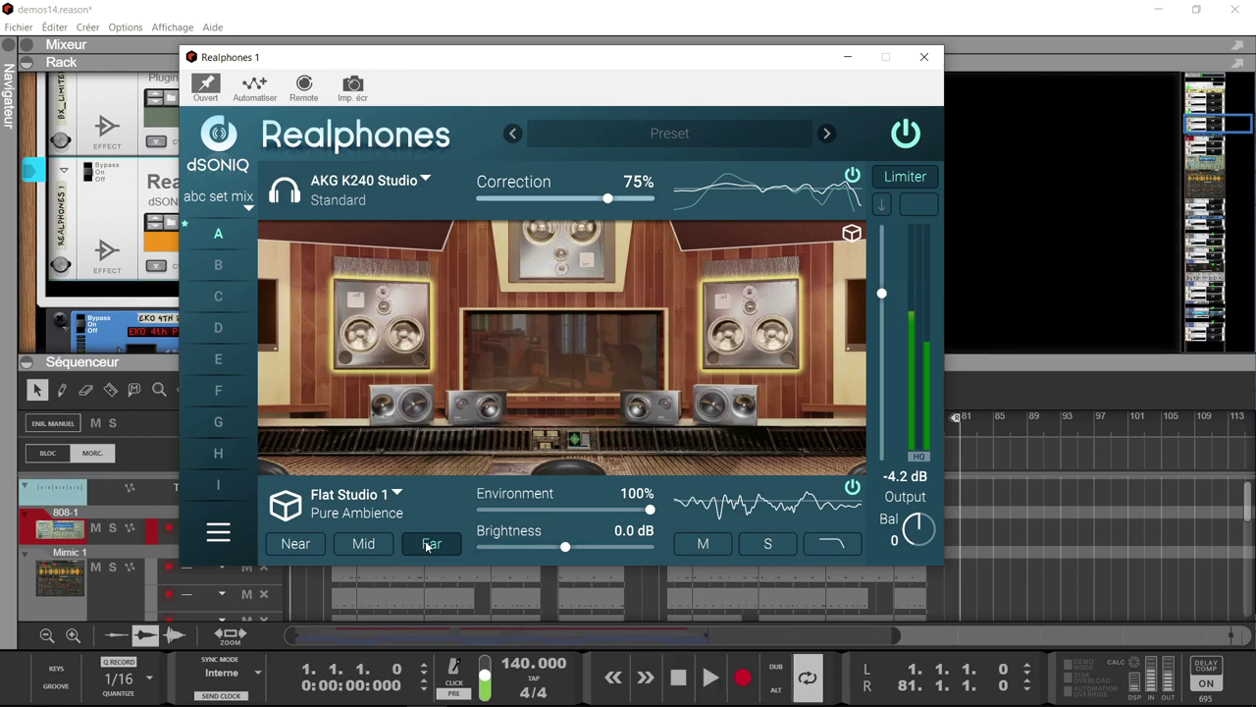